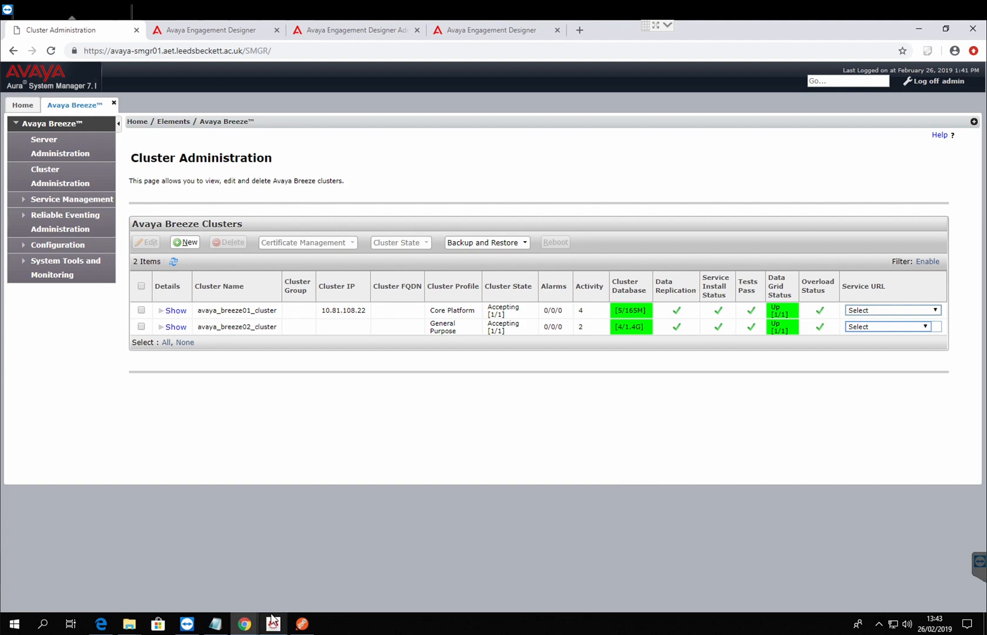
Step: View the Postman page in the Chrome Web Store from the "google postman" search results, and minimize that browser window
{"action": "mouse_move", "coordinate": [245, 622]}
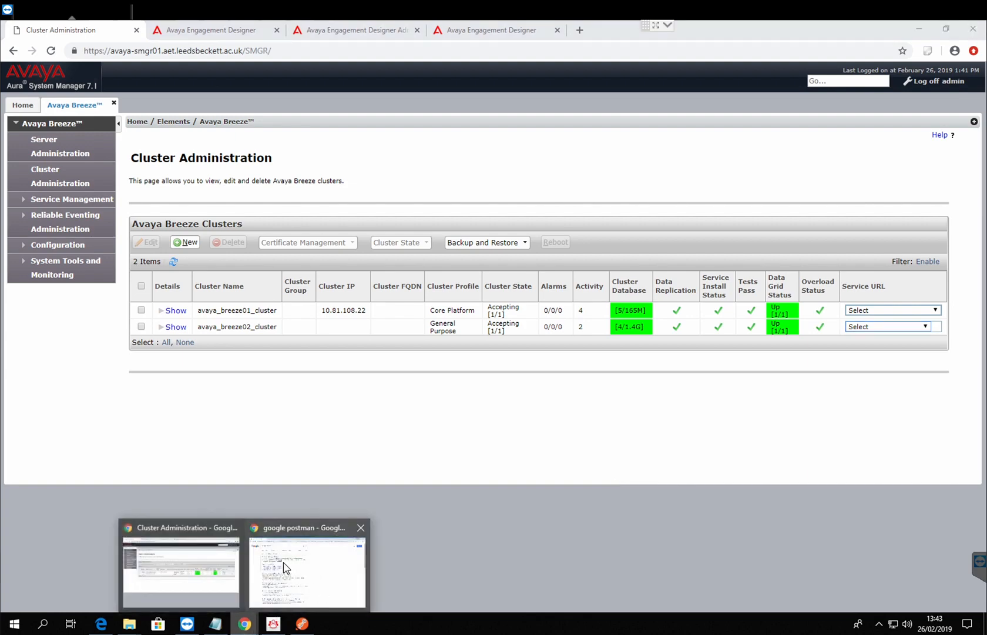
{"action": "left_click", "coordinate": [285, 567]}
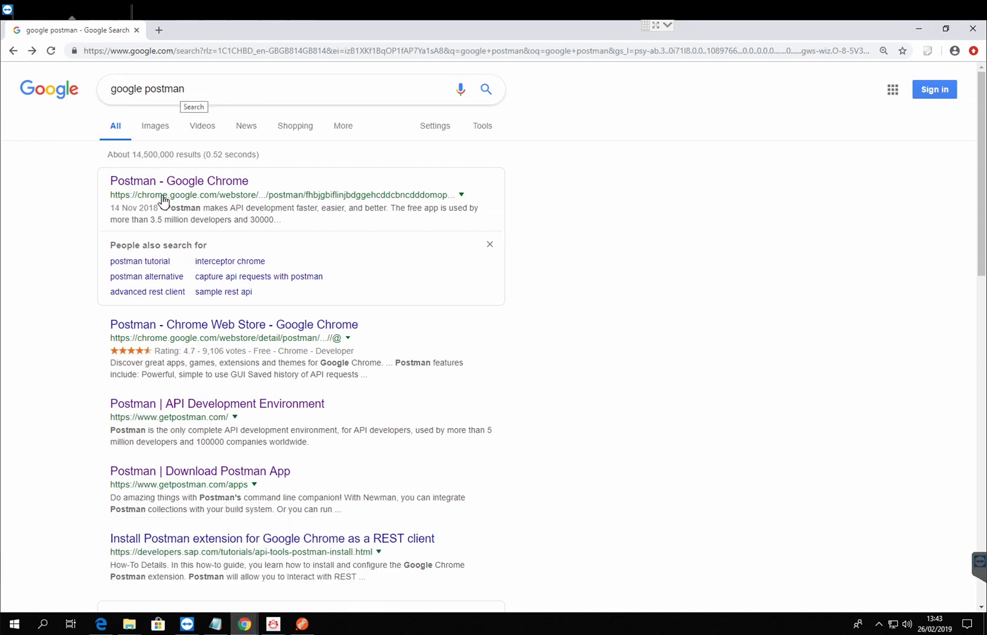
{"action": "left_click", "coordinate": [179, 184]}
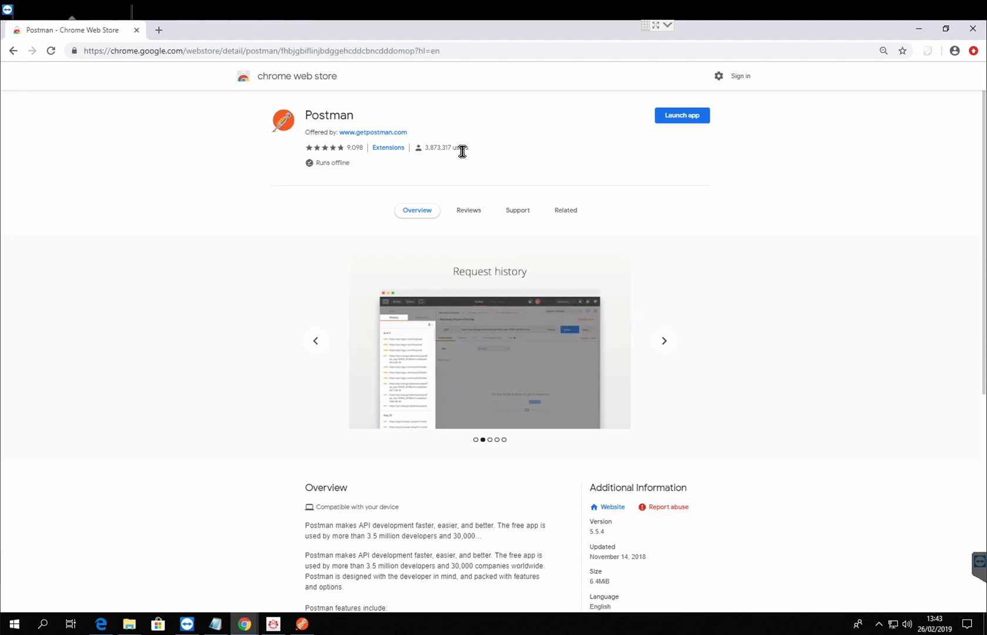
{"action": "left_click", "coordinate": [921, 31]}
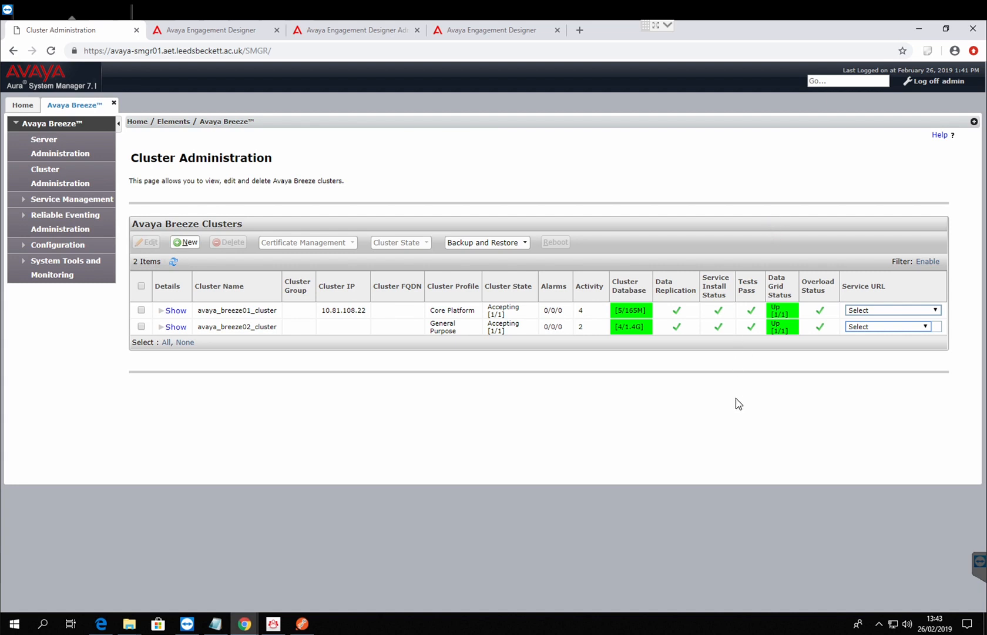
Step: Switch to Postman and examine the request methods available for a new request
{"action": "left_click", "coordinate": [302, 623]}
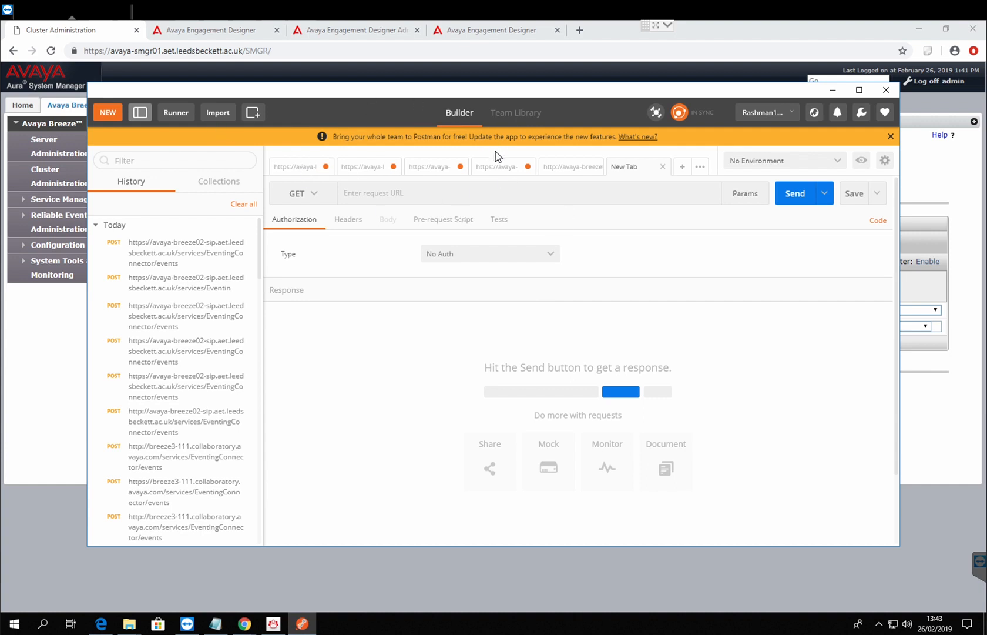
{"action": "left_click", "coordinate": [317, 196]}
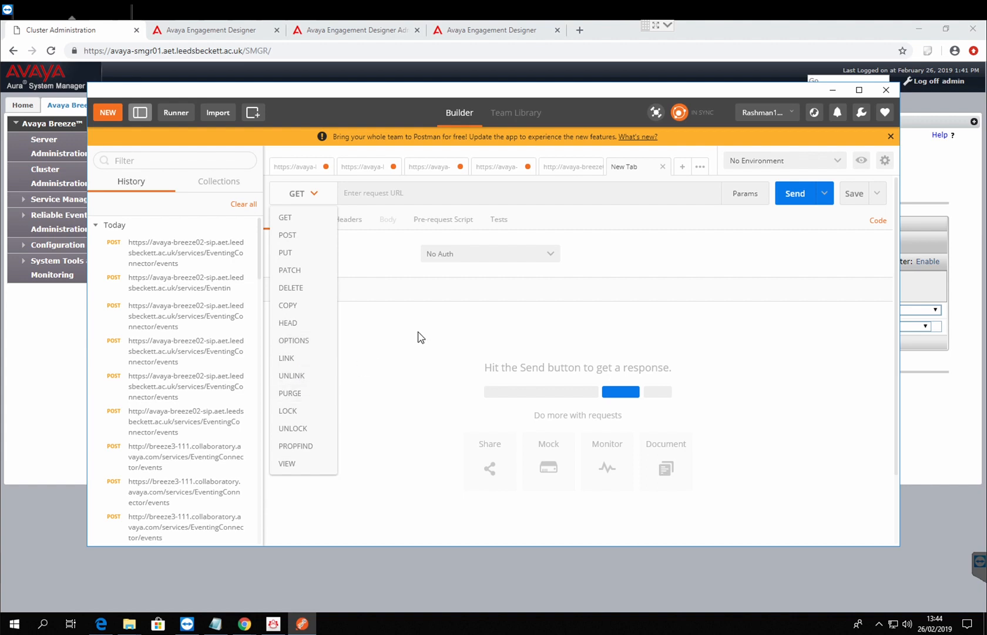
{"action": "left_click", "coordinate": [460, 312]}
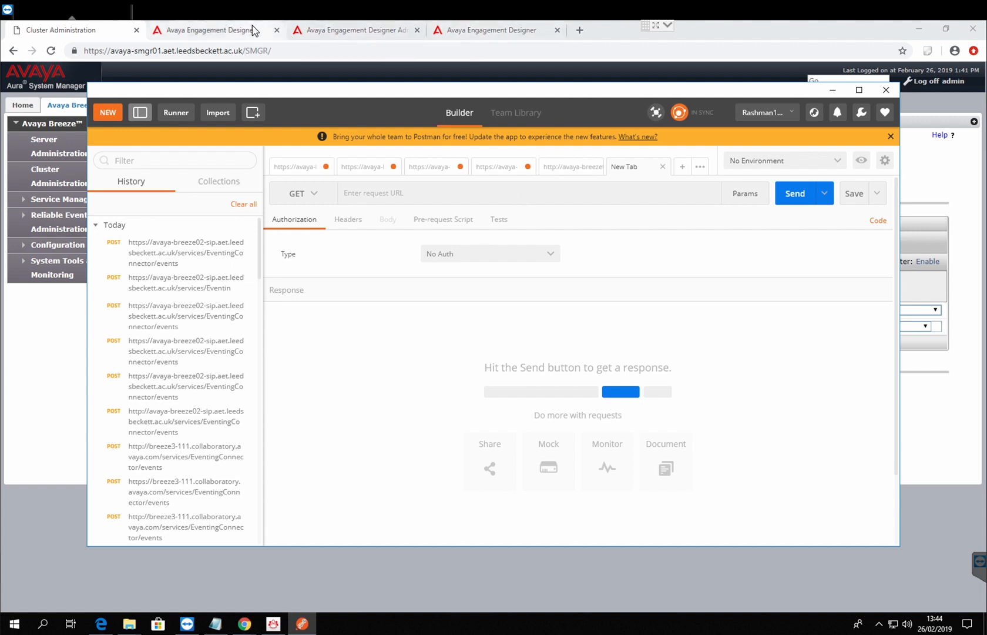
Step: Switch to the Engagement Designer Administration Console in the browser and open the Event Catalog
{"action": "left_click", "coordinate": [323, 31]}
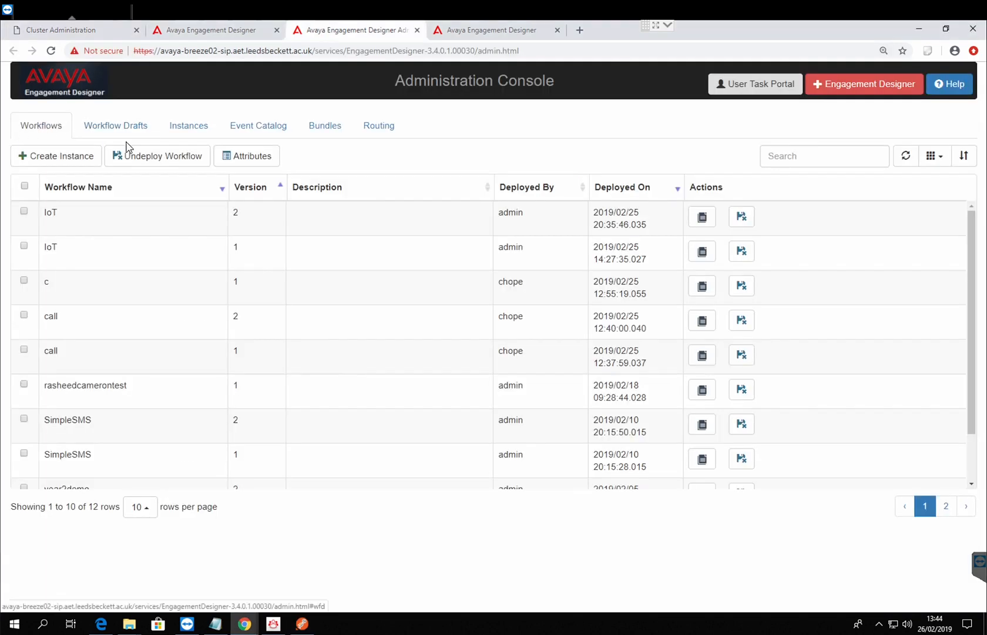
{"action": "left_click", "coordinate": [244, 130]}
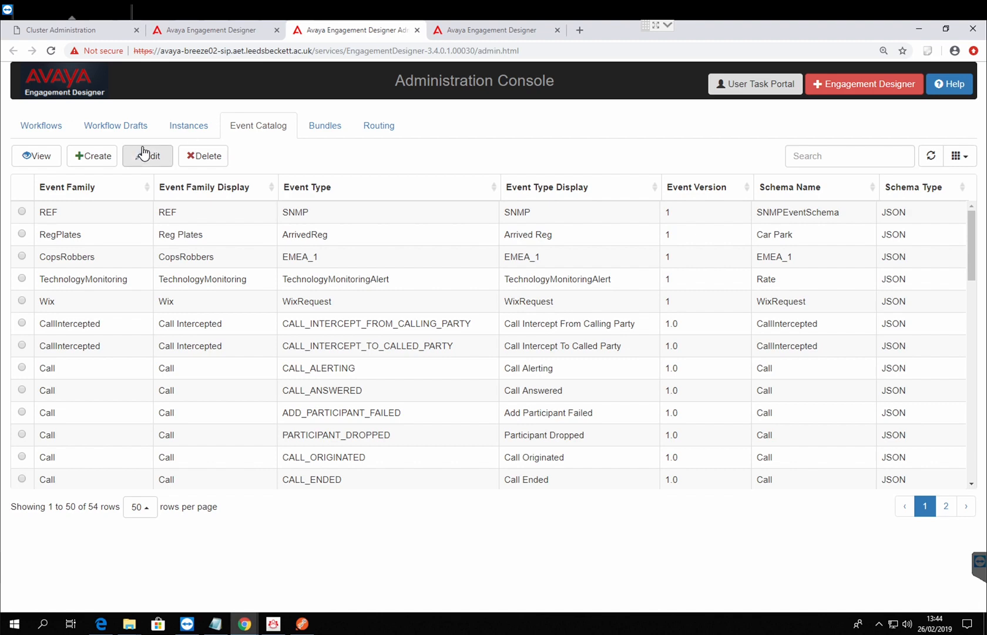
Step: Examine the event families available for the Start event of the wix123 workflow in Engagement Designer
{"action": "left_click", "coordinate": [230, 36]}
{"action": "left_click", "coordinate": [216, 187]}
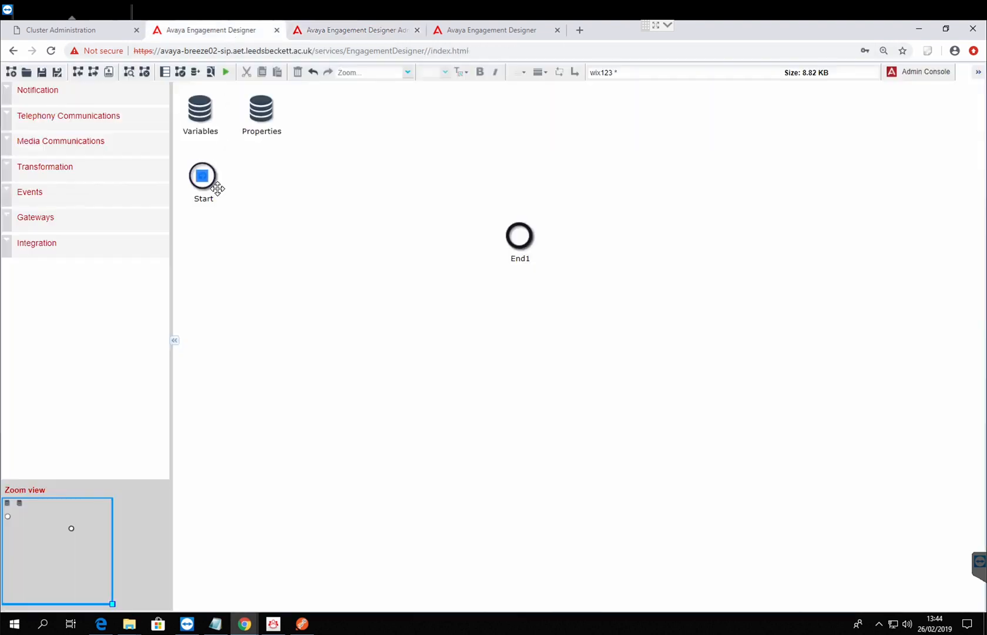
{"action": "double_click", "coordinate": [217, 190]}
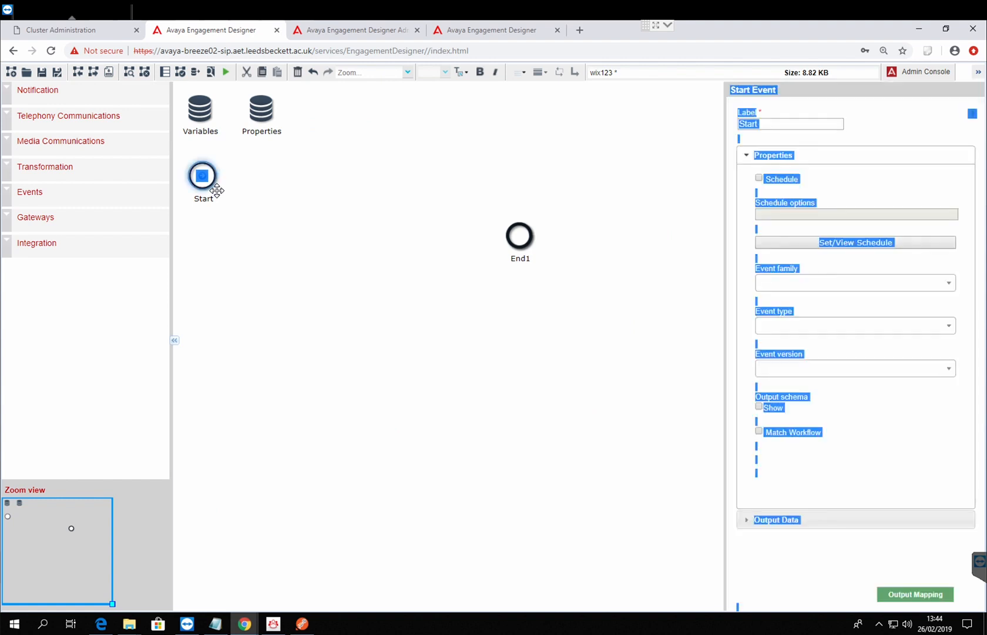
{"action": "left_click", "coordinate": [860, 290]}
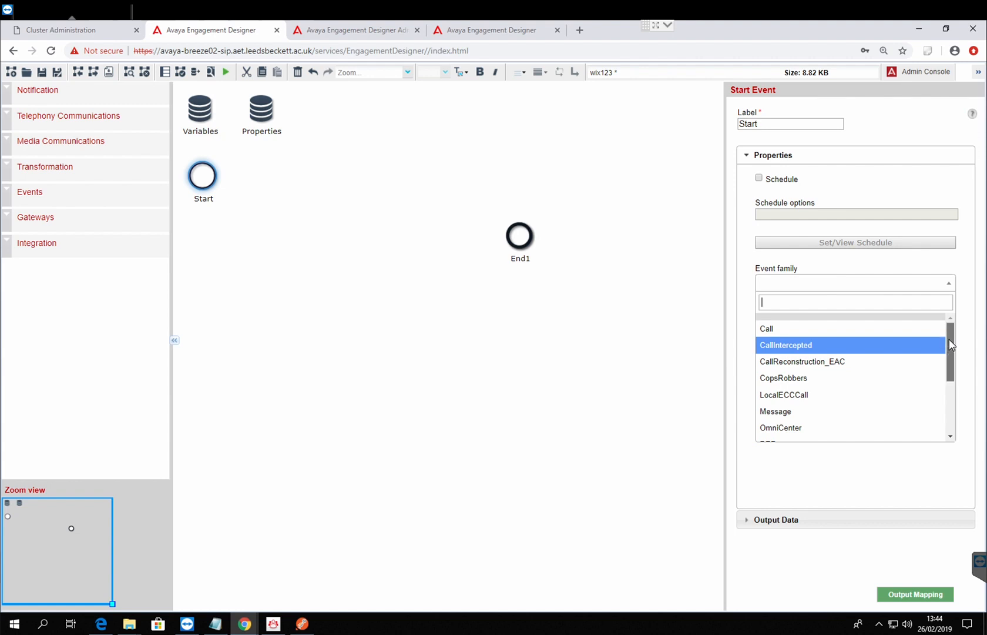
{"action": "mouse_move", "coordinate": [952, 335]}
{"action": "left_mouse_down"}
{"action": "mouse_move", "coordinate": [953, 407]}
{"action": "mouse_move", "coordinate": [945, 348]}
{"action": "left_mouse_up"}
{"action": "left_click", "coordinate": [512, 361]}
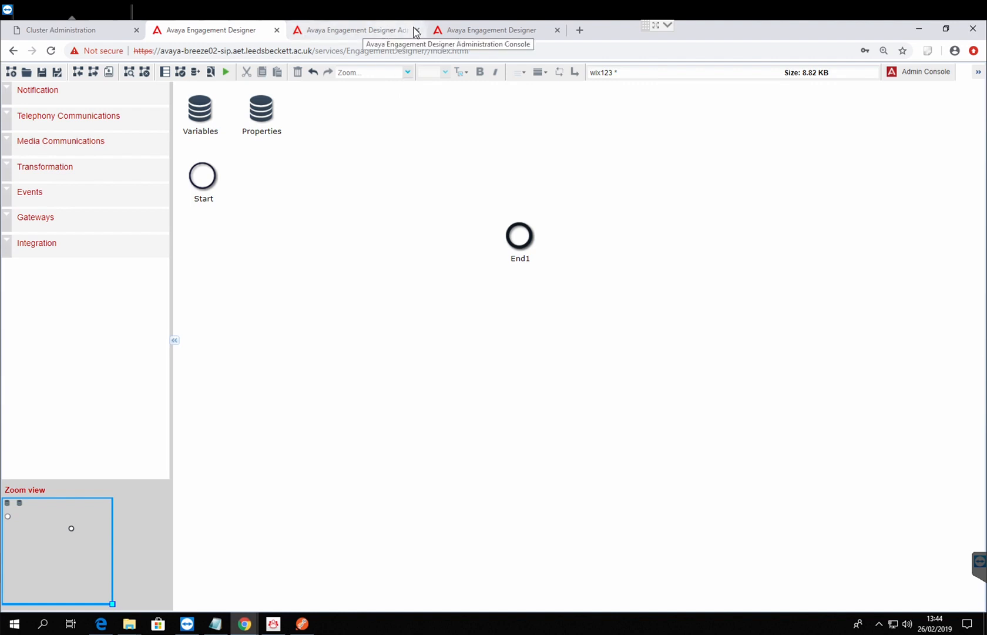
Step: Create a new entry in the Event Catalog with LeedsU as both the family and the family display name
{"action": "left_click", "coordinate": [391, 31]}
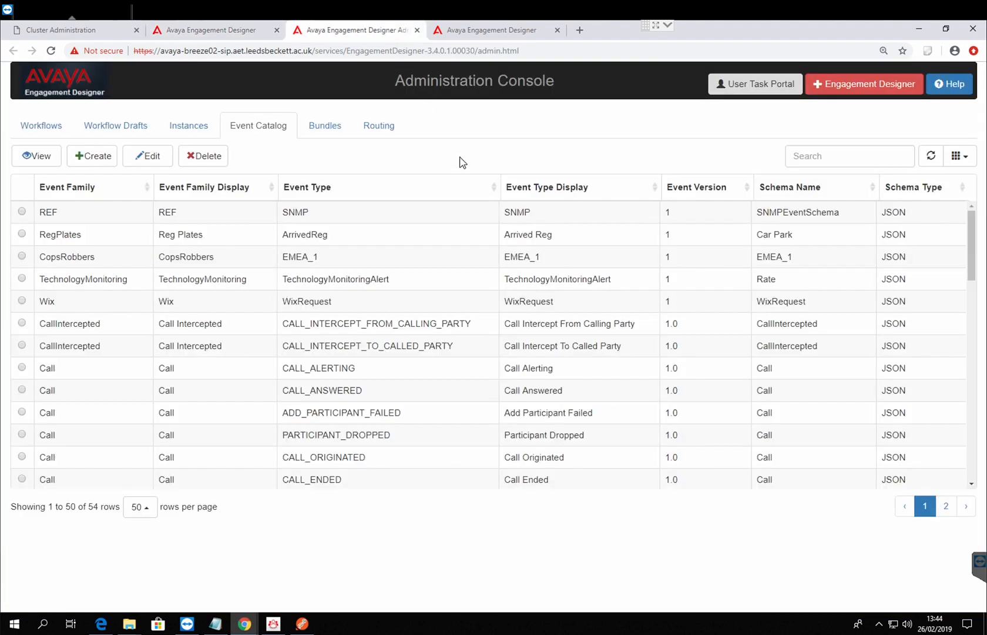
{"action": "left_click", "coordinate": [109, 157]}
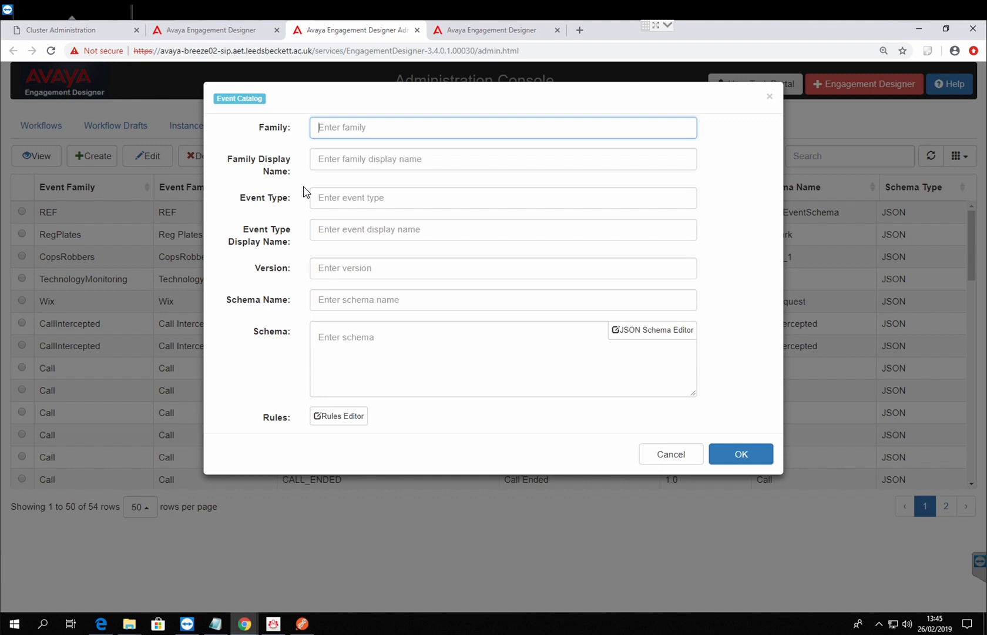
{"action": "type", "text": "LeedsU"}
{"action": "left_click_drag", "start_coordinate": [376, 132], "coordinate": [225, 115]}
{"action": "key", "text": "ctrl+c"}
{"action": "left_click", "coordinate": [356, 168]}
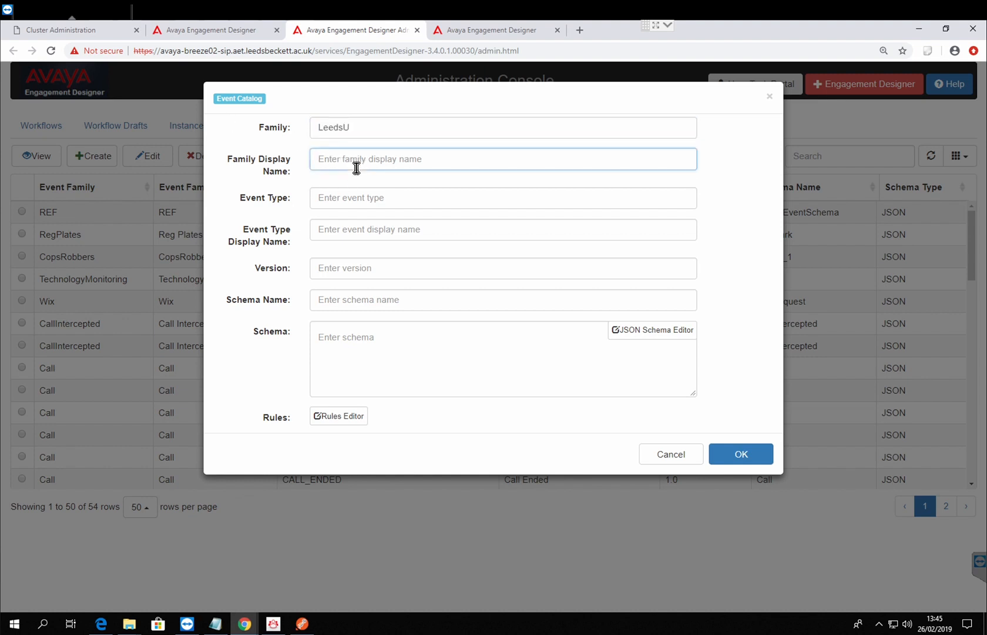
{"action": "key", "text": "ctrl+v"}
Step: Set the event type and the event type display name to StudentData
{"action": "left_click", "coordinate": [355, 204]}
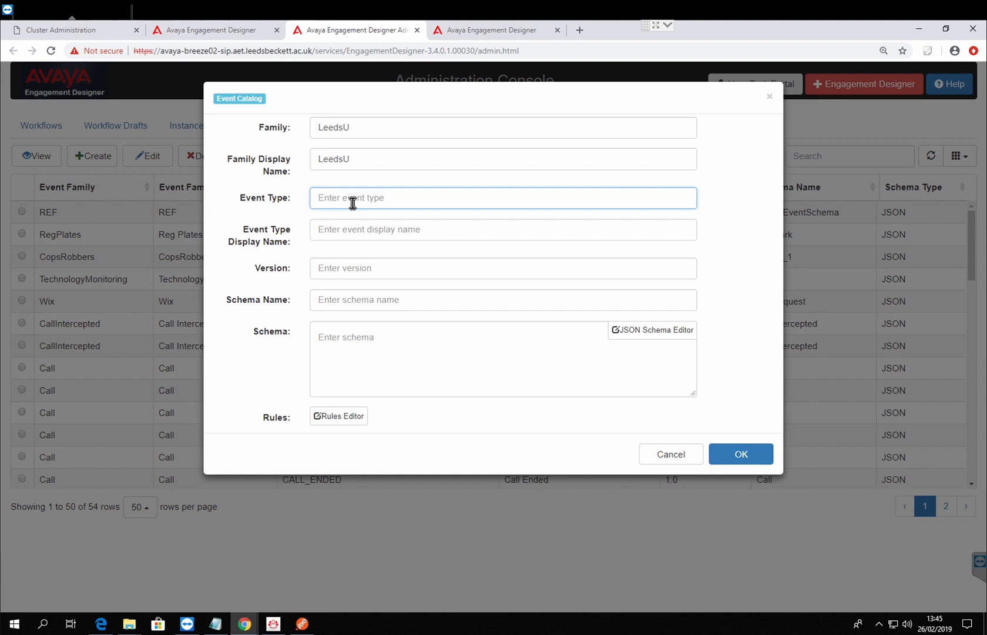
{"action": "type", "text": "StudentData"}
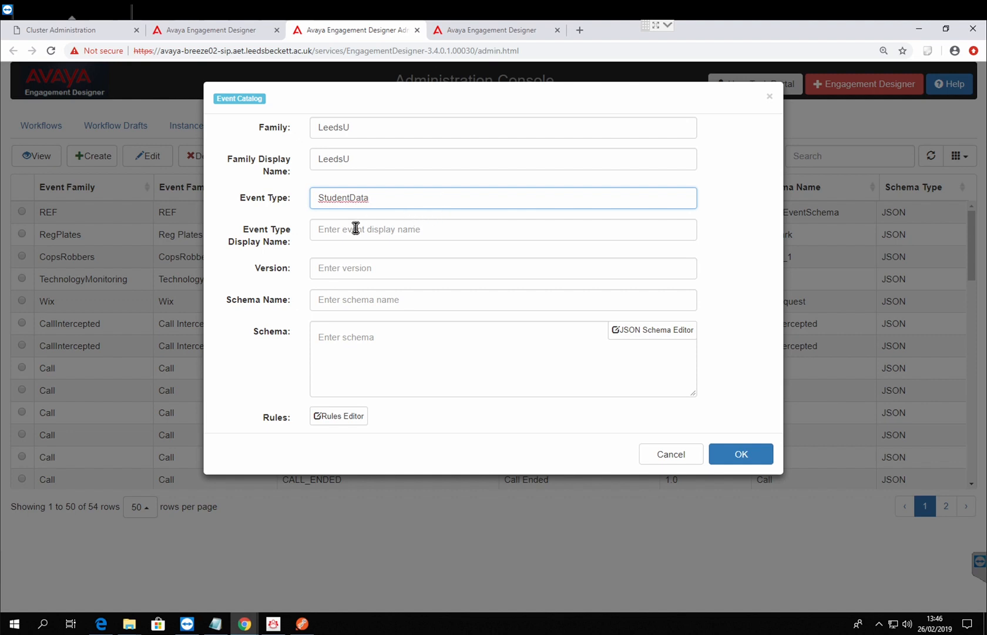
{"action": "left_click_drag", "start_coordinate": [400, 198], "coordinate": [260, 196]}
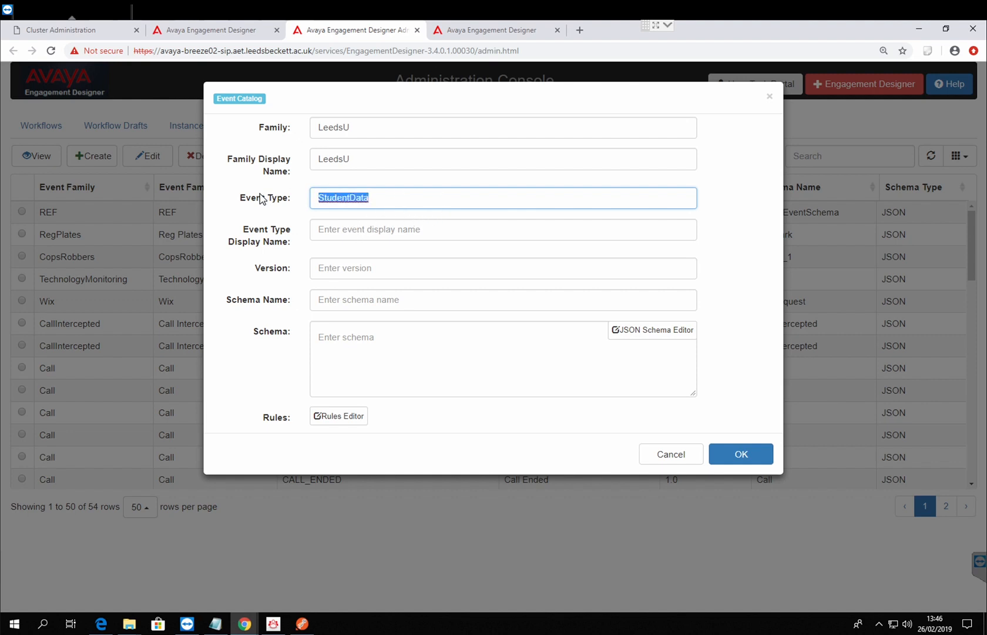
{"action": "key", "text": "ctrl+c"}
{"action": "left_click", "coordinate": [402, 229]}
{"action": "key", "text": "ctrl+v"}
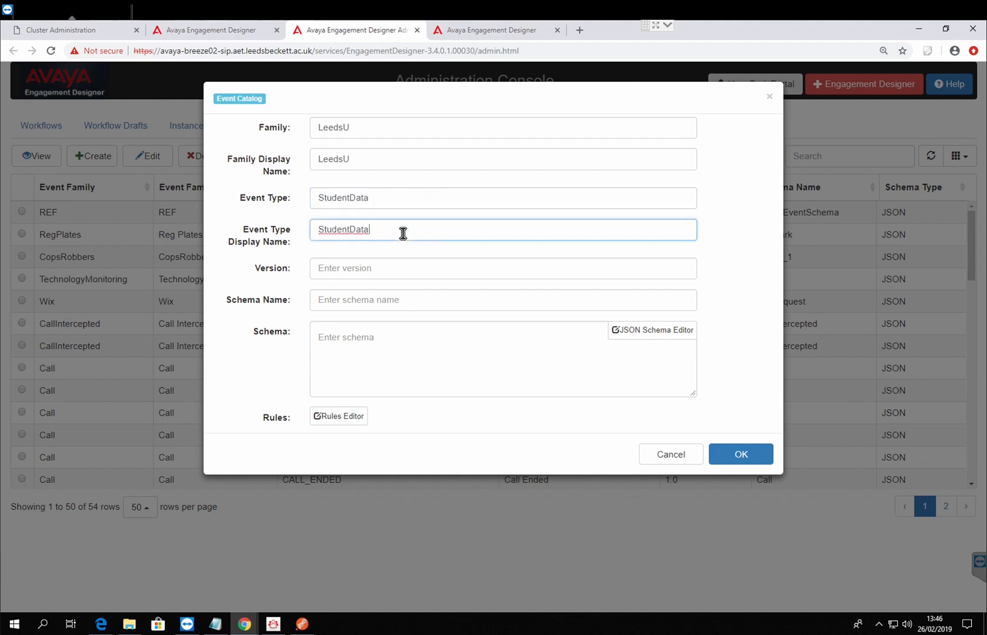
Step: Set the event version to 1 and the schema name to StudentData3rdyear
{"action": "left_click", "coordinate": [375, 272]}
{"action": "type", "text": "1"}
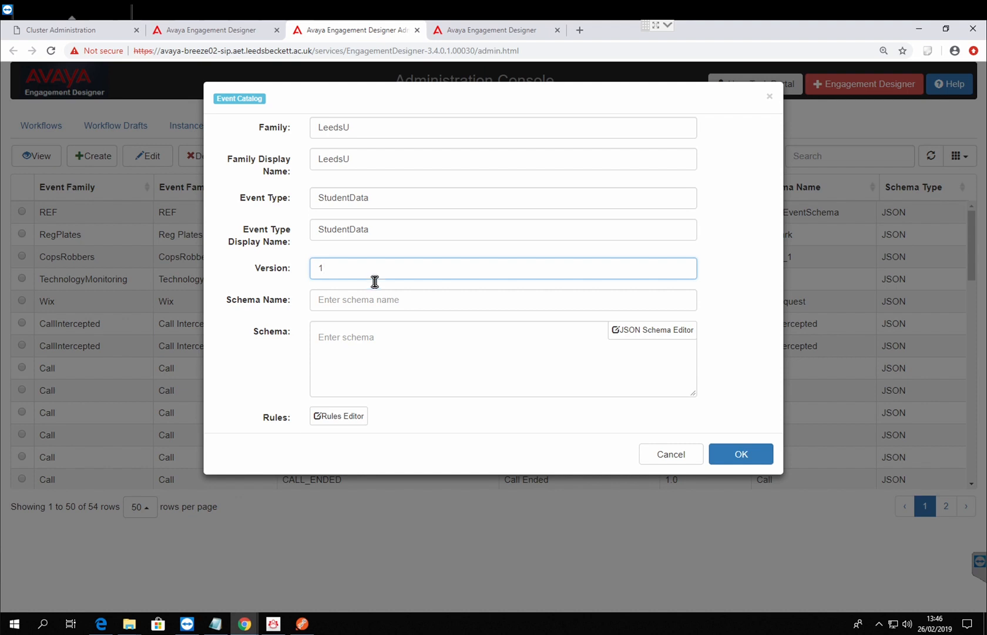
{"action": "left_click", "coordinate": [368, 302]}
{"action": "key", "text": "ctrl+v"}
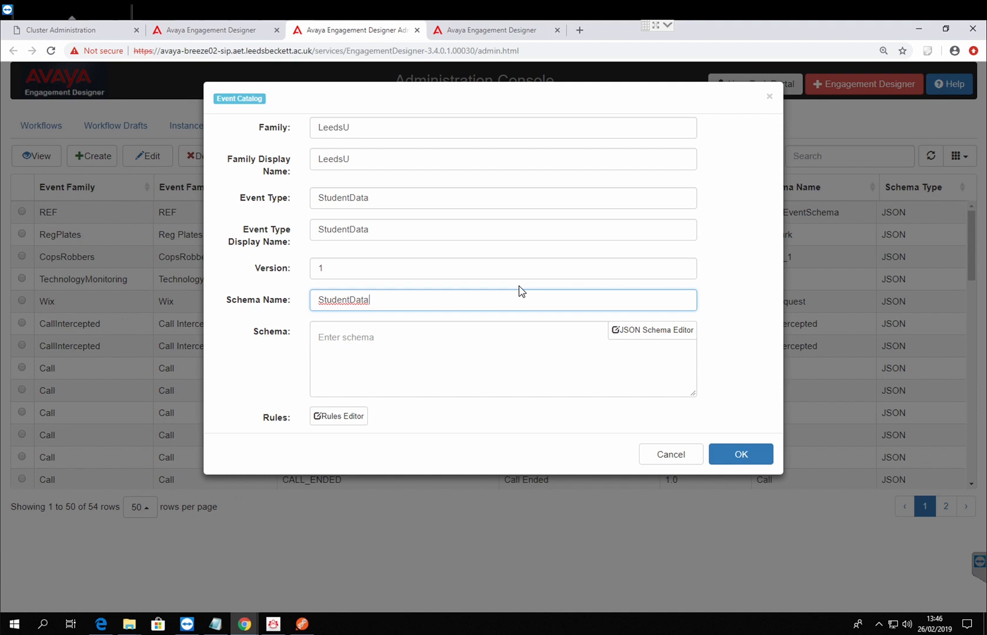
{"action": "type", "text": "3r"}
{"action": "type", "text": "dyear"}
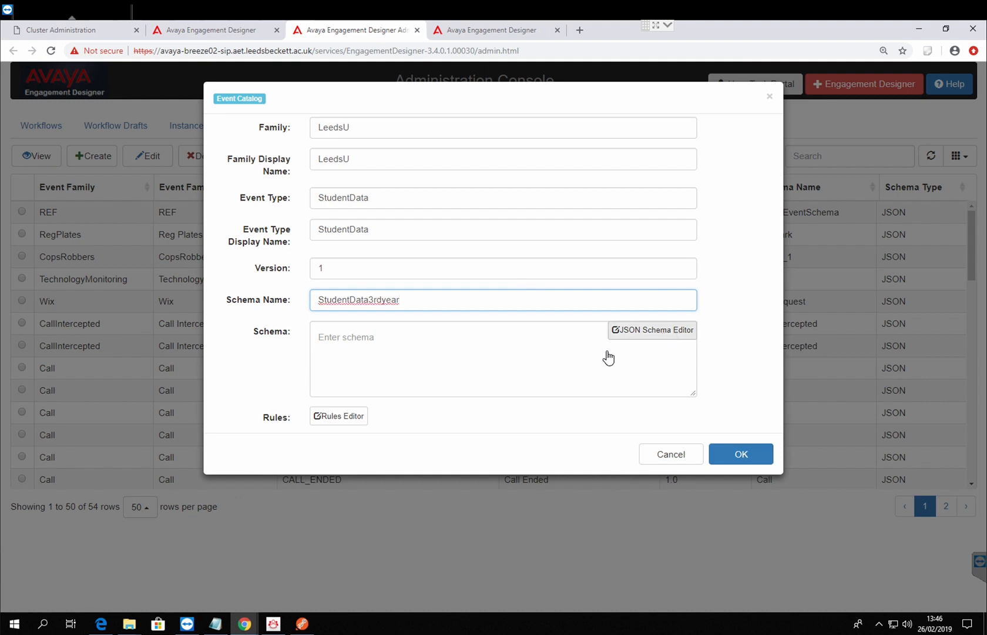
Step: Add two string properties to the event's root object in the JSON Schema Editor
{"action": "left_click", "coordinate": [664, 330]}
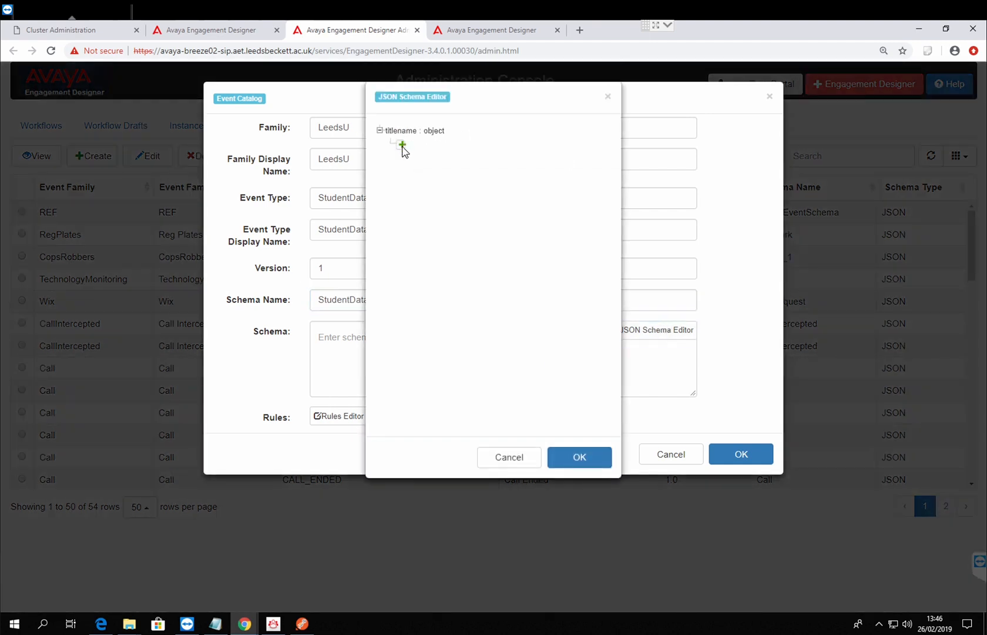
{"action": "left_click", "coordinate": [403, 145]}
{"action": "left_click", "coordinate": [420, 152]}
{"action": "left_click", "coordinate": [404, 159]}
{"action": "left_click", "coordinate": [427, 168]}
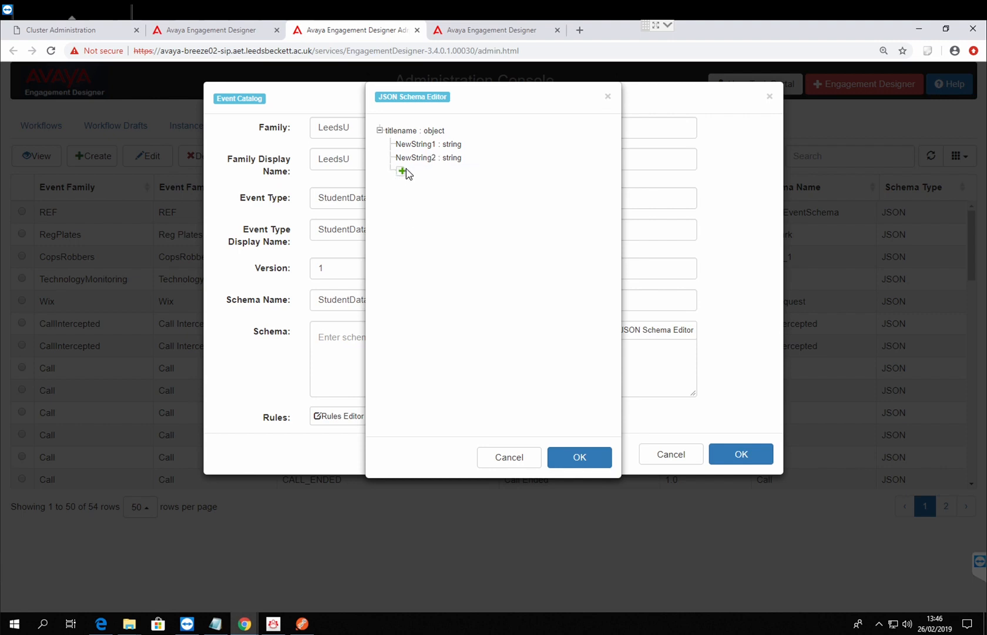
{"action": "left_click", "coordinate": [410, 170]}
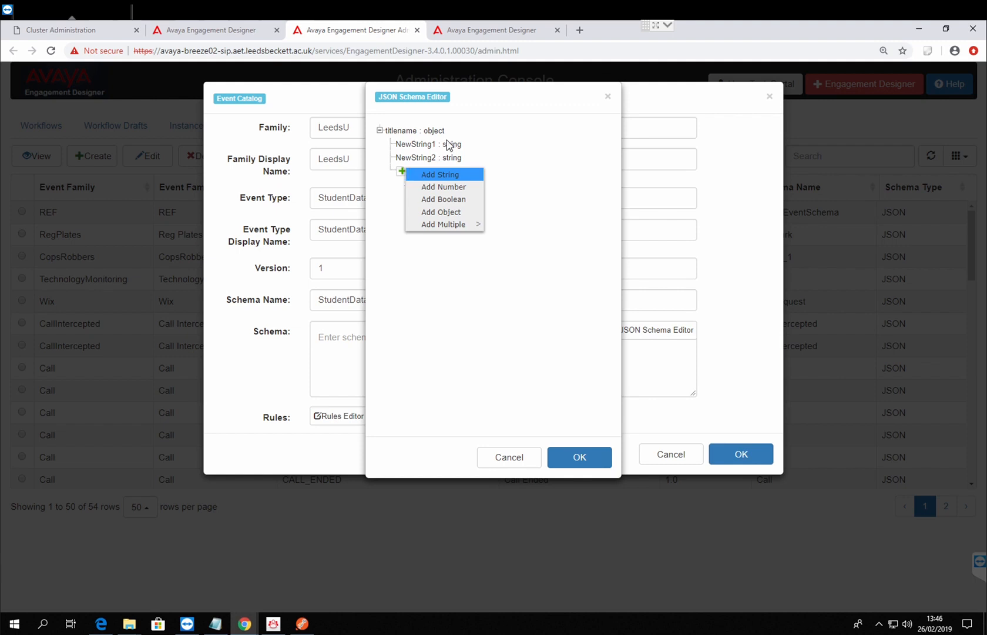
{"action": "left_click", "coordinate": [416, 147]}
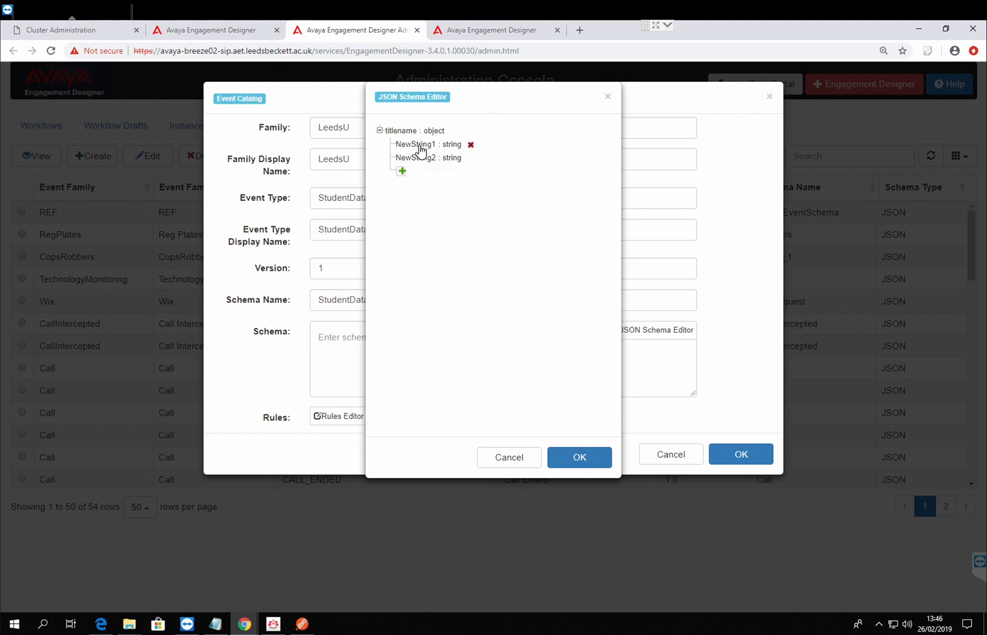
Step: Rename the first string property of the schema as StudentNumber
{"action": "left_click", "coordinate": [419, 150]}
{"action": "left_click_drag", "start_coordinate": [456, 150], "coordinate": [348, 156]}
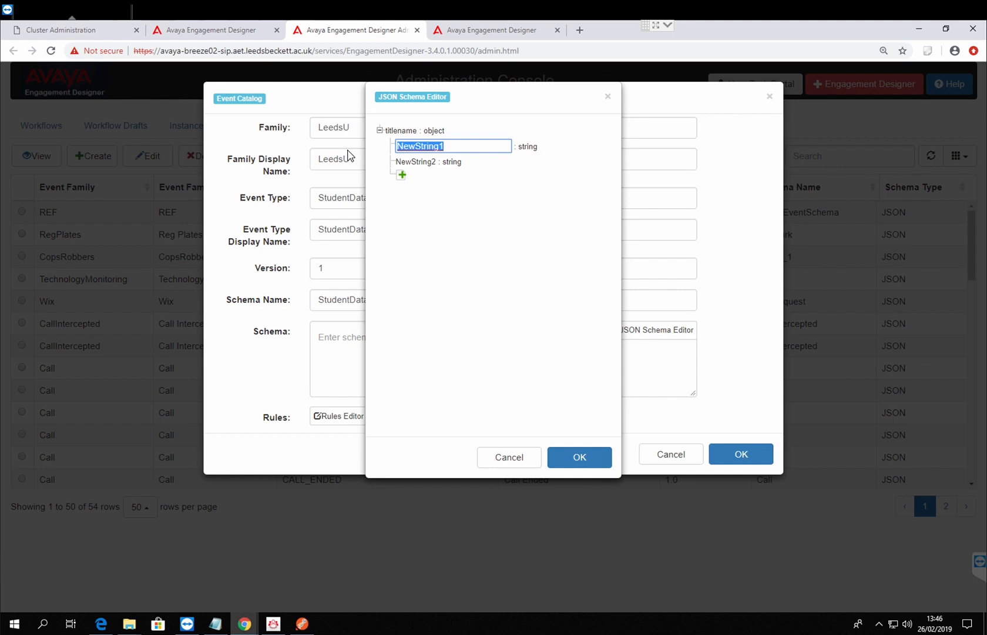
{"action": "type", "text": "StudentNumber"}
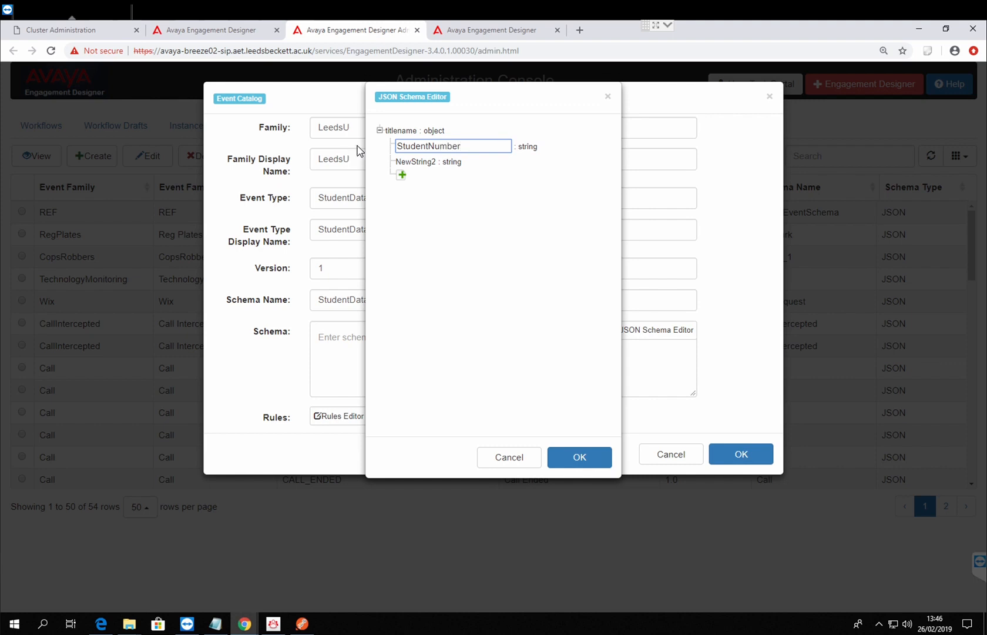
{"action": "key", "text": "Return"}
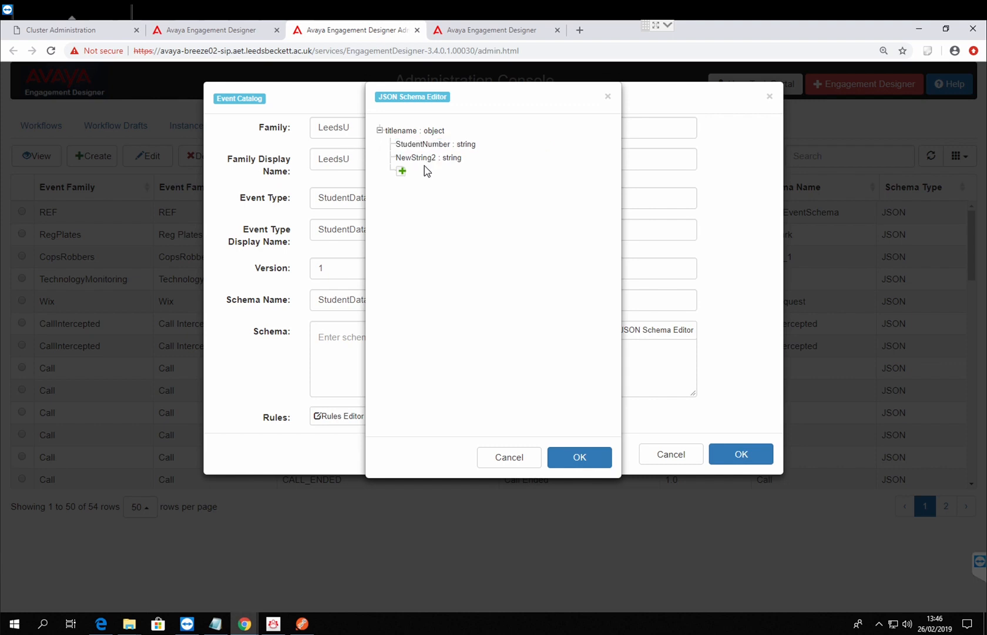
Step: Rename the second string property as StudentID and apply the schema to the event
{"action": "left_click", "coordinate": [428, 160]}
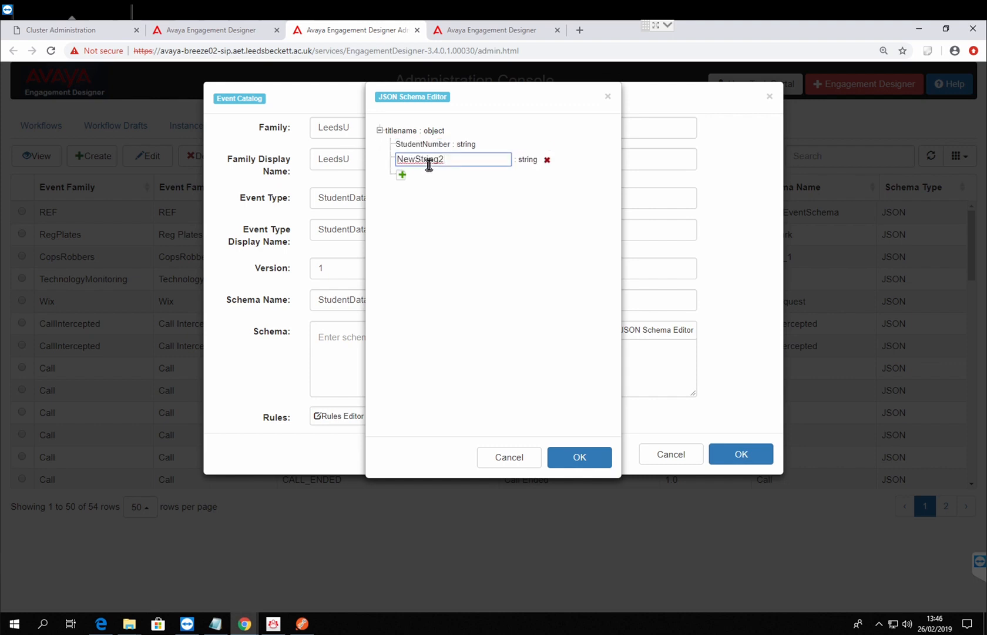
{"action": "left_click_drag", "start_coordinate": [459, 165], "coordinate": [276, 151]}
{"action": "type", "text": "Student "}
{"action": "type", "text": "C"}
{"action": "key", "text": "BackSpace"}
{"action": "type", "text": "D"}
{"action": "left_click", "coordinate": [594, 453]}
Step: Reopen the JSON schema, rename the StudentNumber property as StudentPhoneNumber, and apply the schema again
{"action": "left_click_drag", "start_coordinate": [422, 359], "coordinate": [295, 334]}
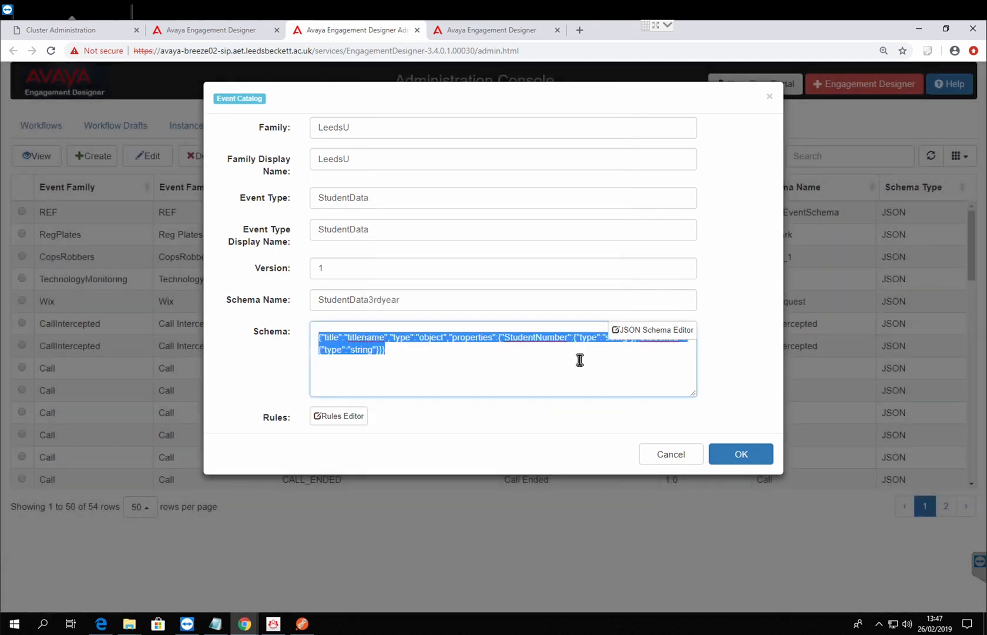
{"action": "left_click", "coordinate": [641, 334]}
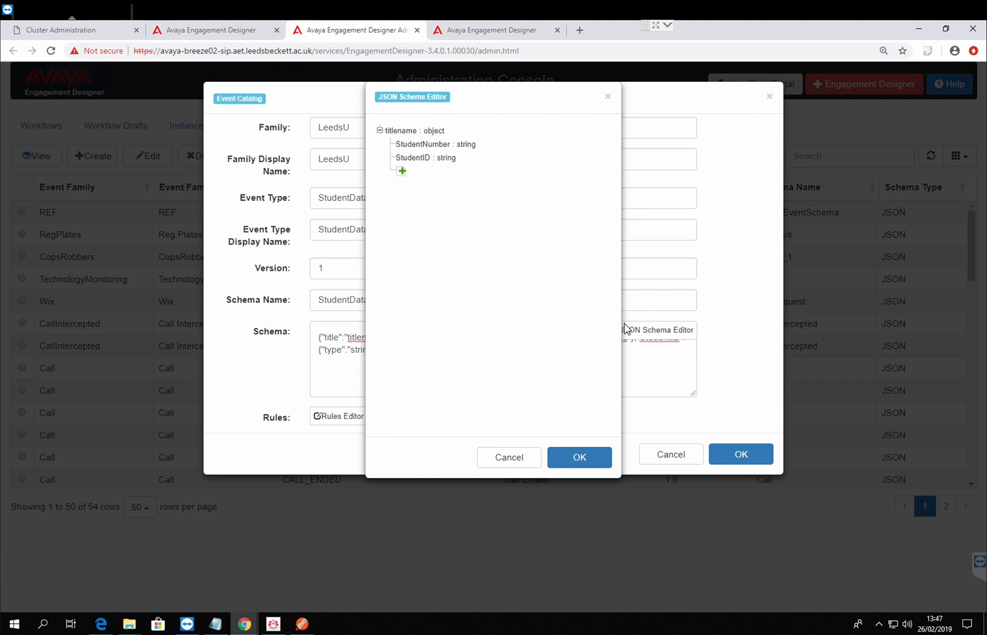
{"action": "left_click", "coordinate": [449, 147]}
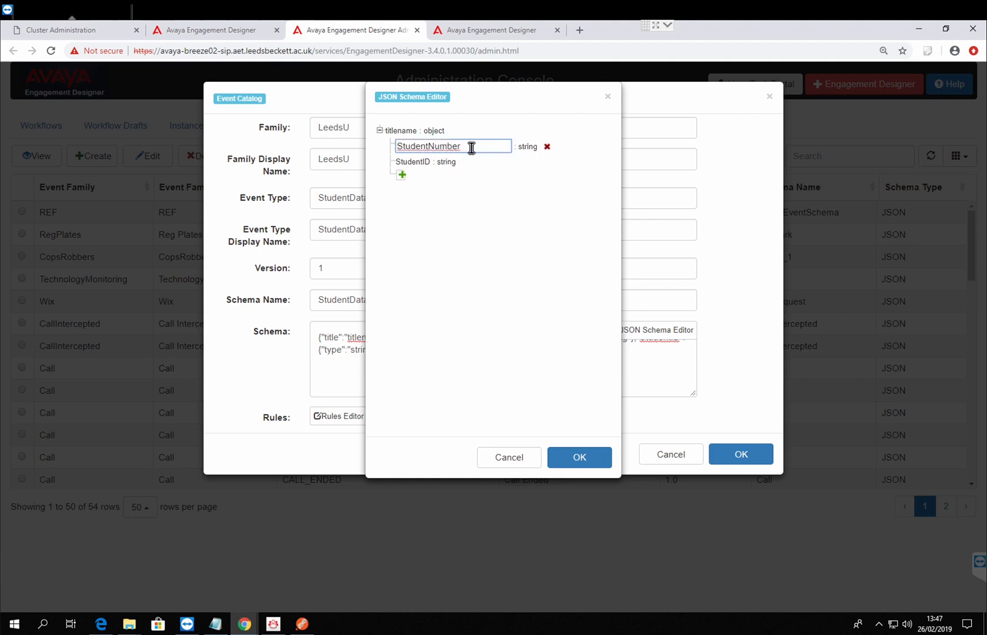
{"action": "left_click", "coordinate": [436, 150]}
{"action": "type", "text": "Phone"}
{"action": "left_click", "coordinate": [578, 457]}
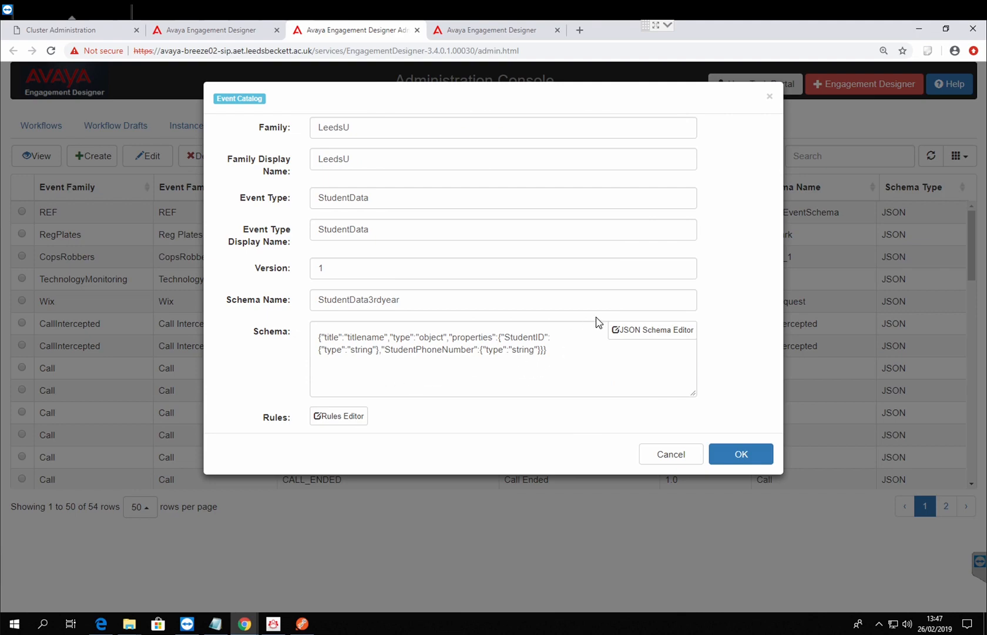
Step: Save the StudentData event to the catalog and return to the wix123 workflow in the designer
{"action": "left_click", "coordinate": [740, 453]}
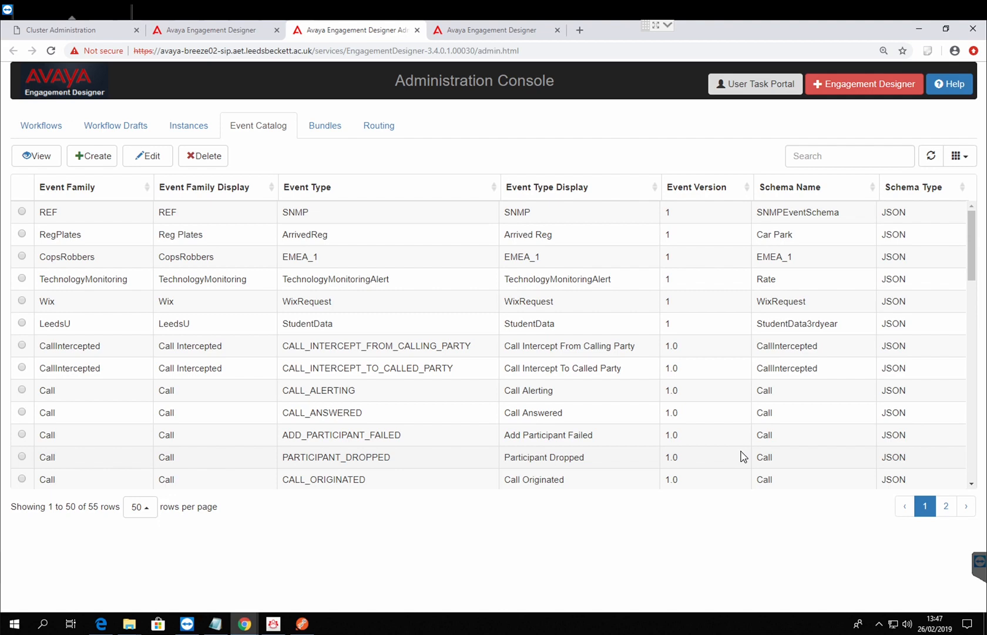
{"action": "left_click", "coordinate": [225, 31]}
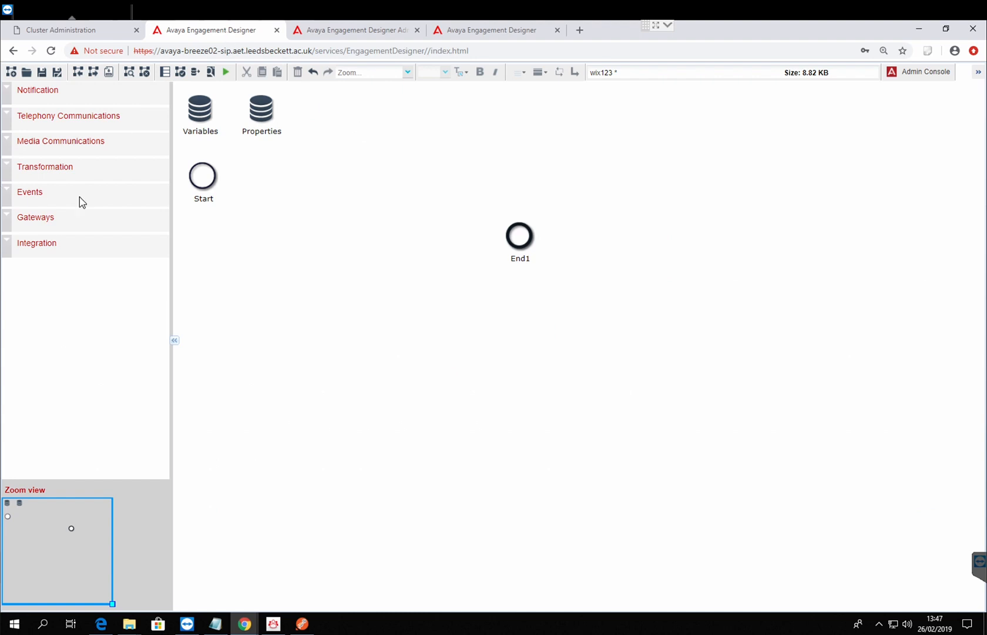
Step: Set the Start event to family LeedsU, type StudentData and version 1, and review its output data mapping without saving
{"action": "mouse_move", "coordinate": [224, 190]}
{"action": "left_click", "coordinate": [210, 193]}
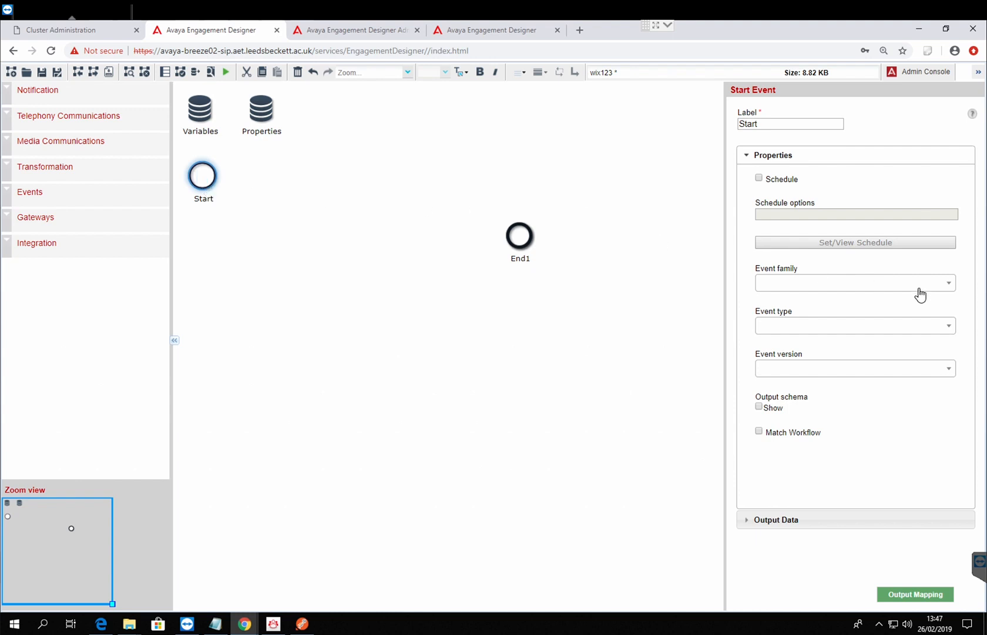
{"action": "left_click", "coordinate": [913, 294]}
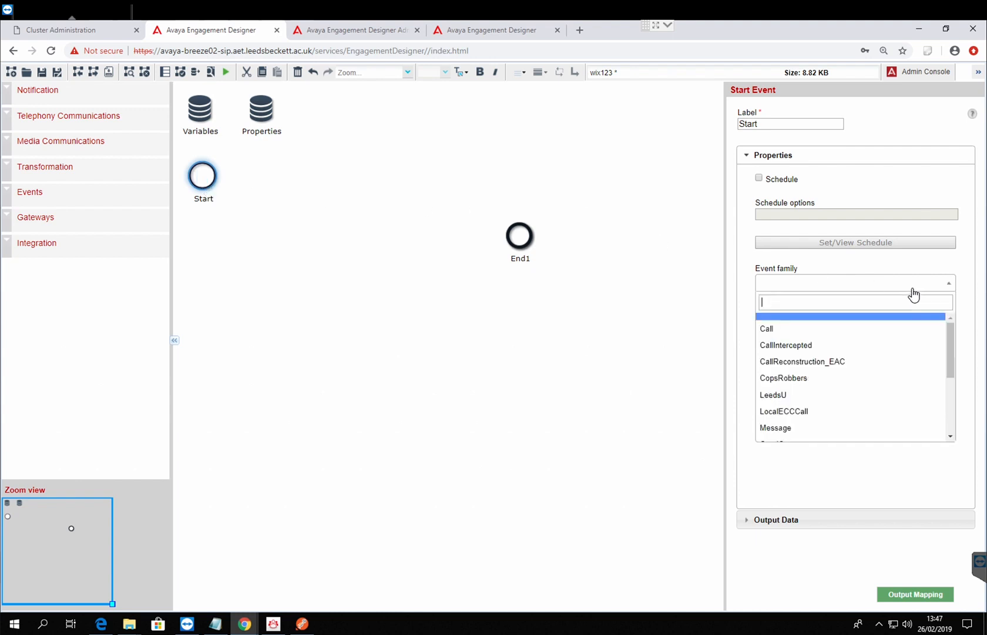
{"action": "left_click", "coordinate": [802, 395]}
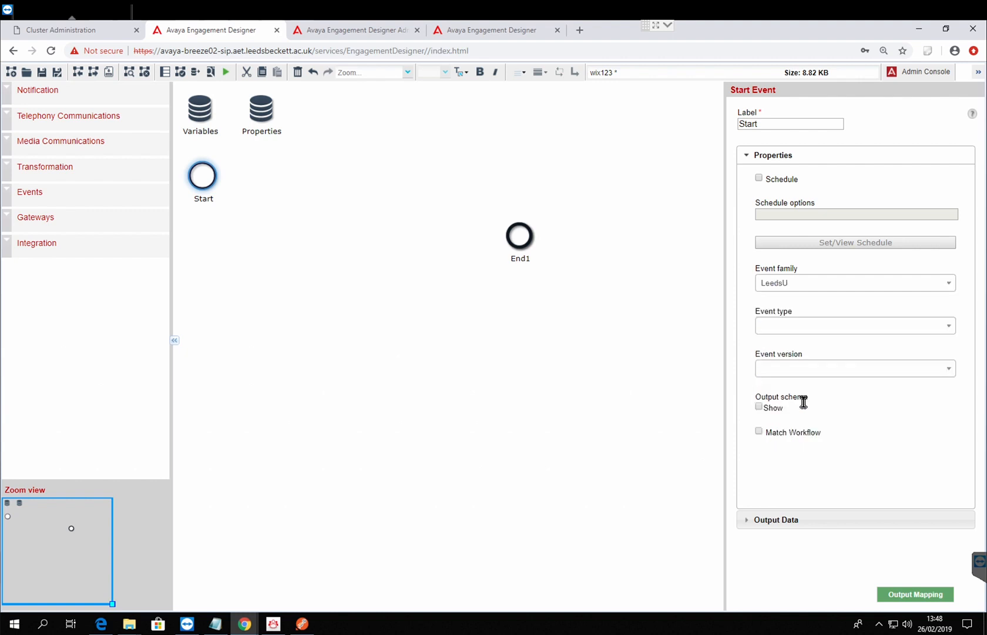
{"action": "left_click", "coordinate": [807, 333]}
{"action": "left_click", "coordinate": [804, 372]}
{"action": "left_click", "coordinate": [804, 372]}
{"action": "left_click", "coordinate": [806, 410]}
{"action": "left_click", "coordinate": [897, 589]}
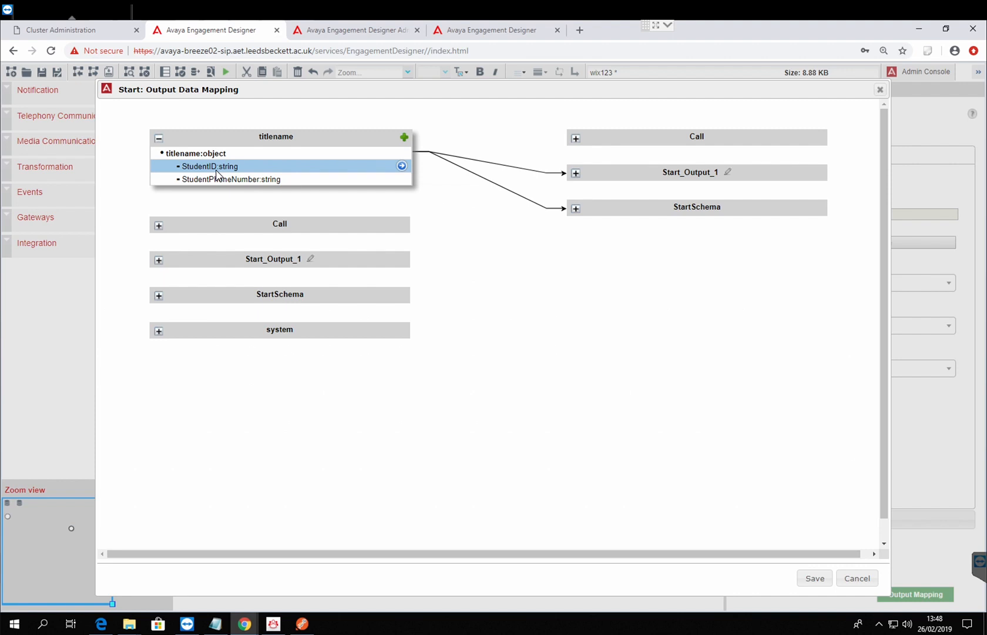
{"action": "left_click", "coordinate": [853, 580]}
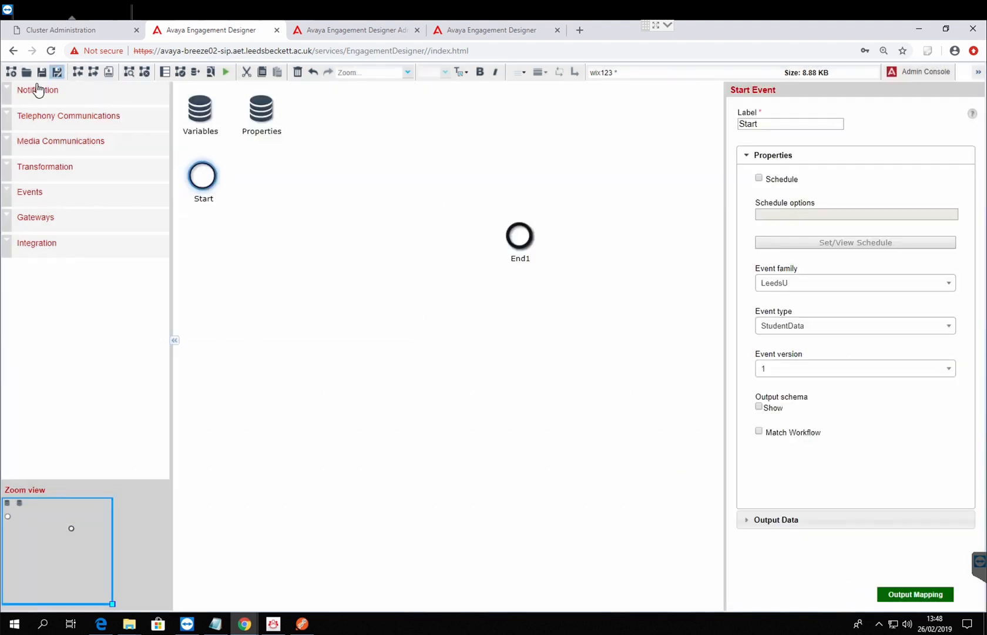
Step: Add a Make Call task between Start and End1, and connect Start to the task and the task to End1
{"action": "left_click", "coordinate": [10, 115]}
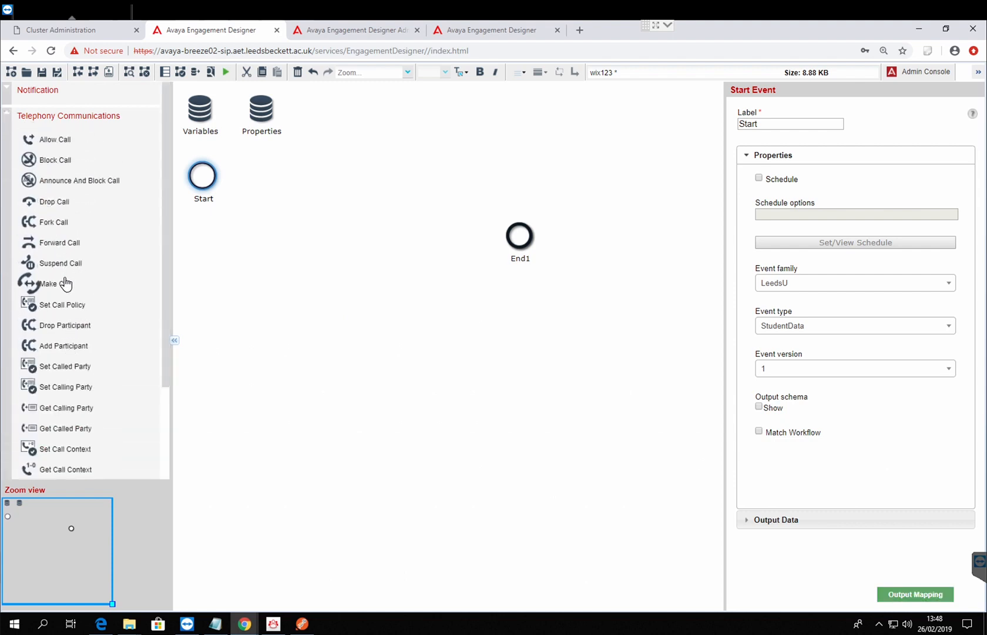
{"action": "left_click_drag", "start_coordinate": [64, 283], "coordinate": [312, 174]}
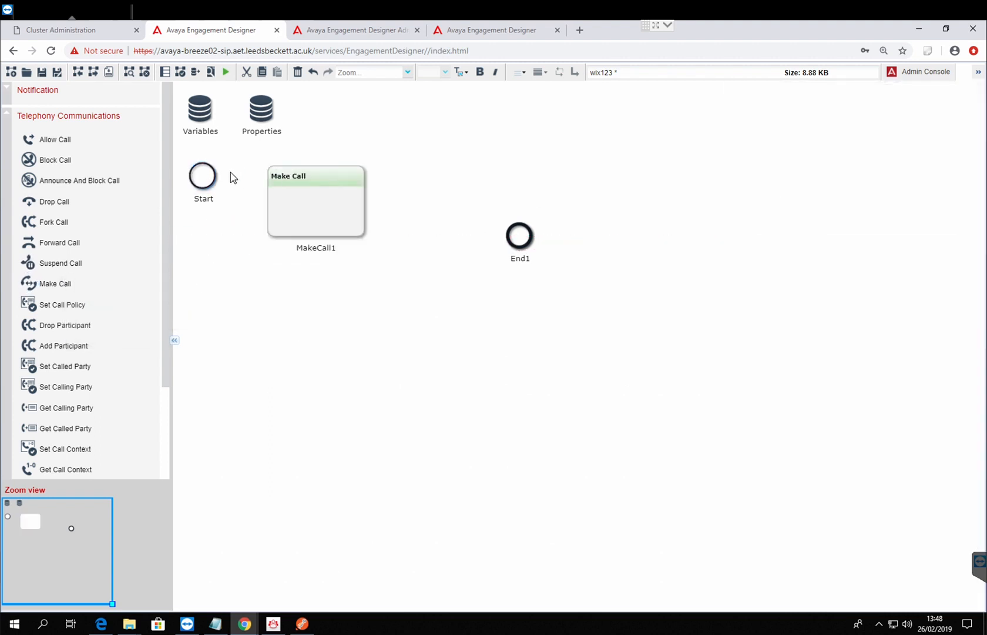
{"action": "left_click_drag", "start_coordinate": [207, 178], "coordinate": [297, 236]}
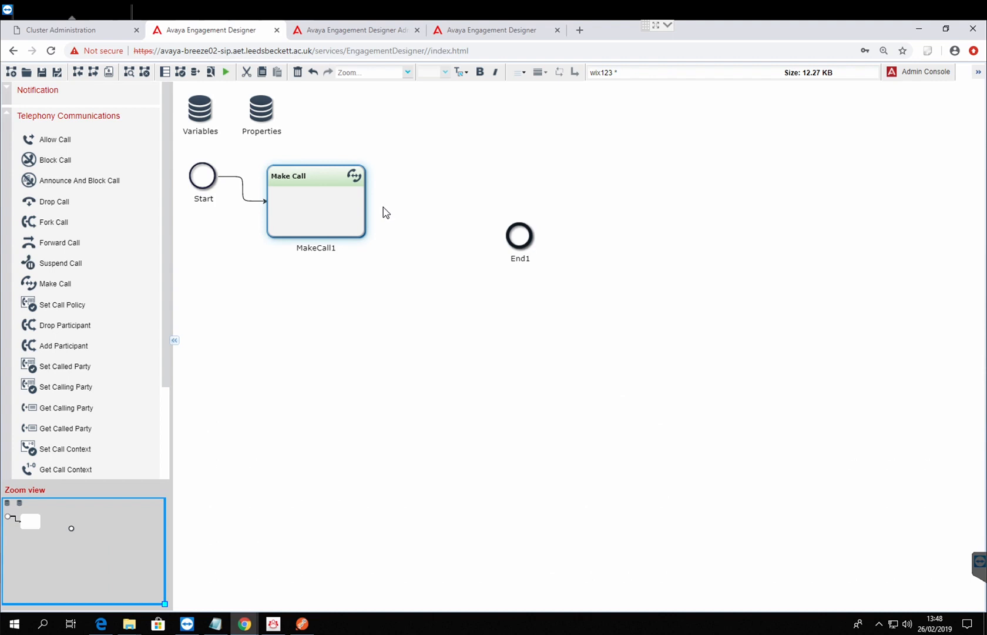
{"action": "left_click_drag", "start_coordinate": [367, 206], "coordinate": [519, 259]}
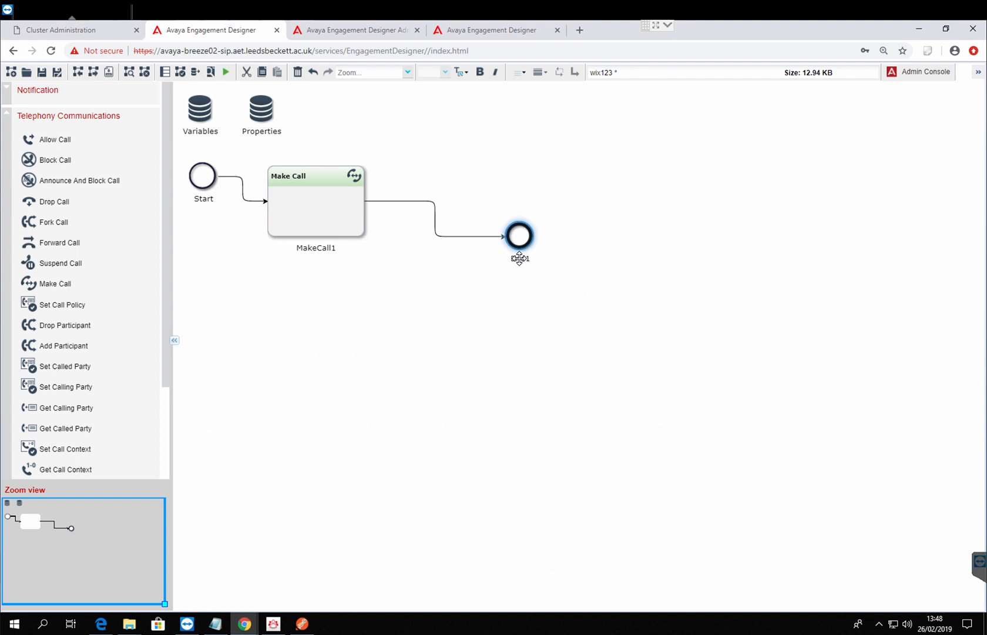
Step: Fill in the Make Call task's calling party and called party with their SIP addresses and enter the caller ID number
{"action": "left_click", "coordinate": [315, 202]}
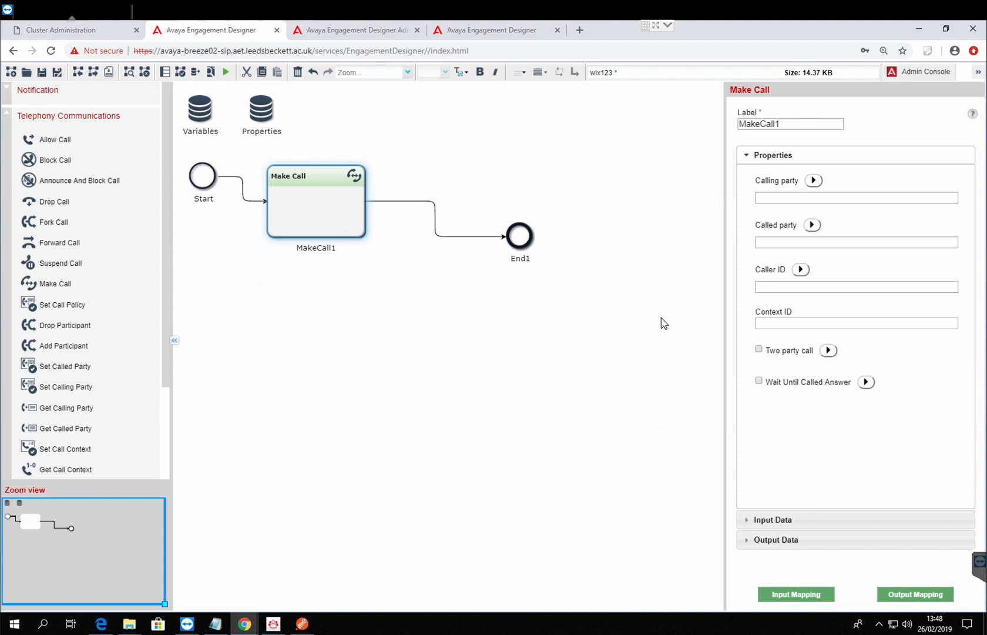
{"action": "left_click", "coordinate": [821, 199]}
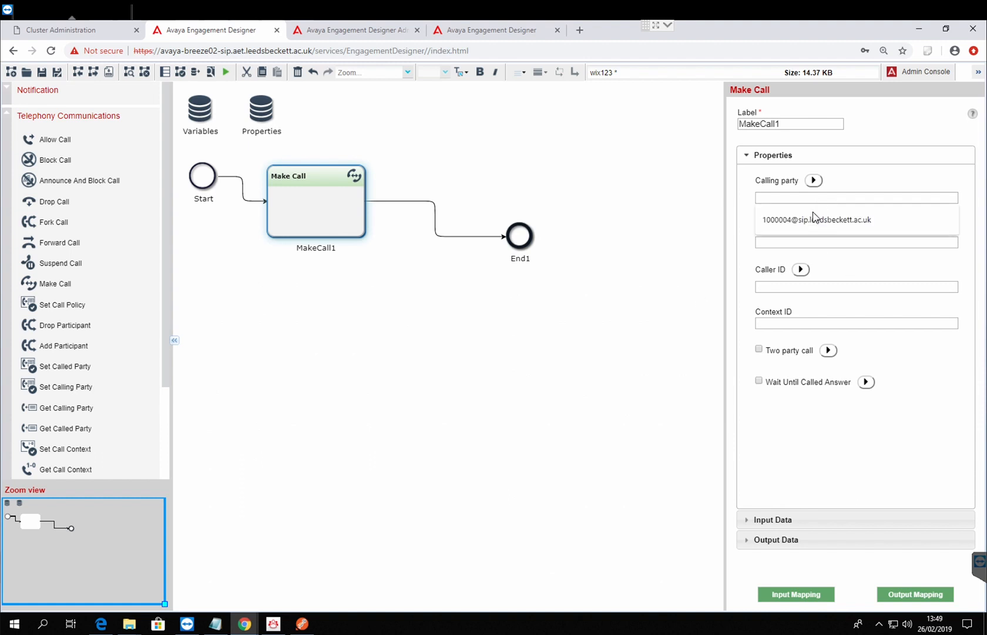
{"action": "left_click", "coordinate": [814, 219]}
{"action": "left_click", "coordinate": [781, 245]}
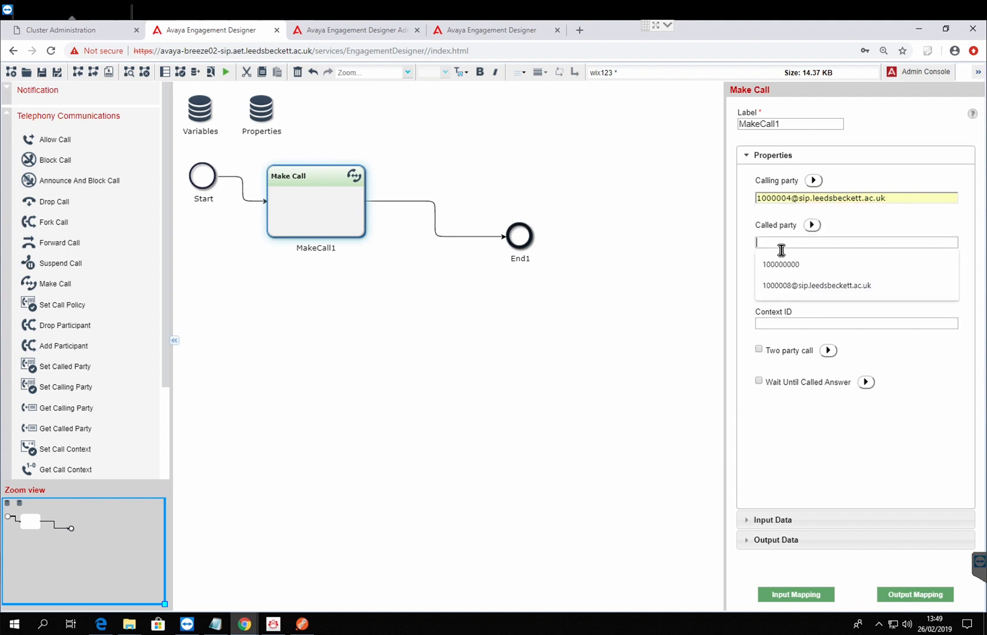
{"action": "left_click", "coordinate": [781, 286]}
{"action": "left_click", "coordinate": [785, 290]}
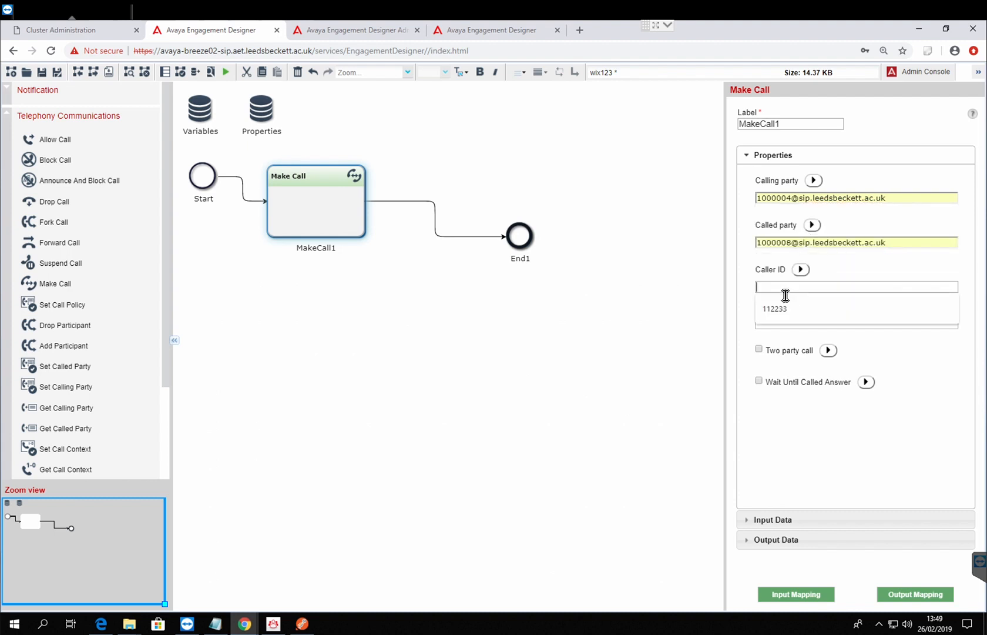
{"action": "type", "text": "12345"}
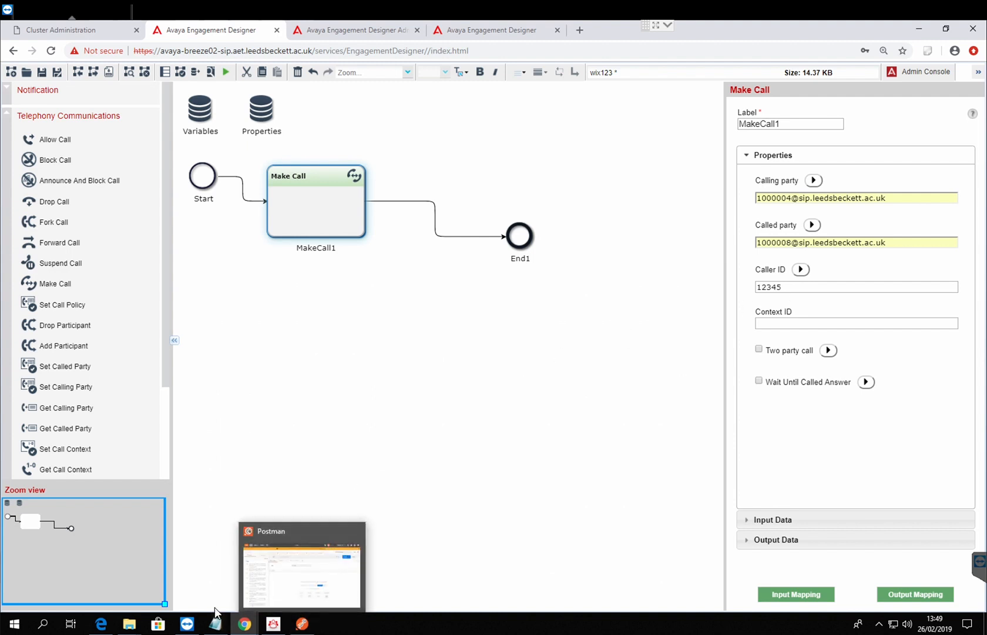
Step: Switch to Avaya Equinox, check which extension is signed in, and return to the workflow
{"action": "left_click", "coordinate": [277, 626]}
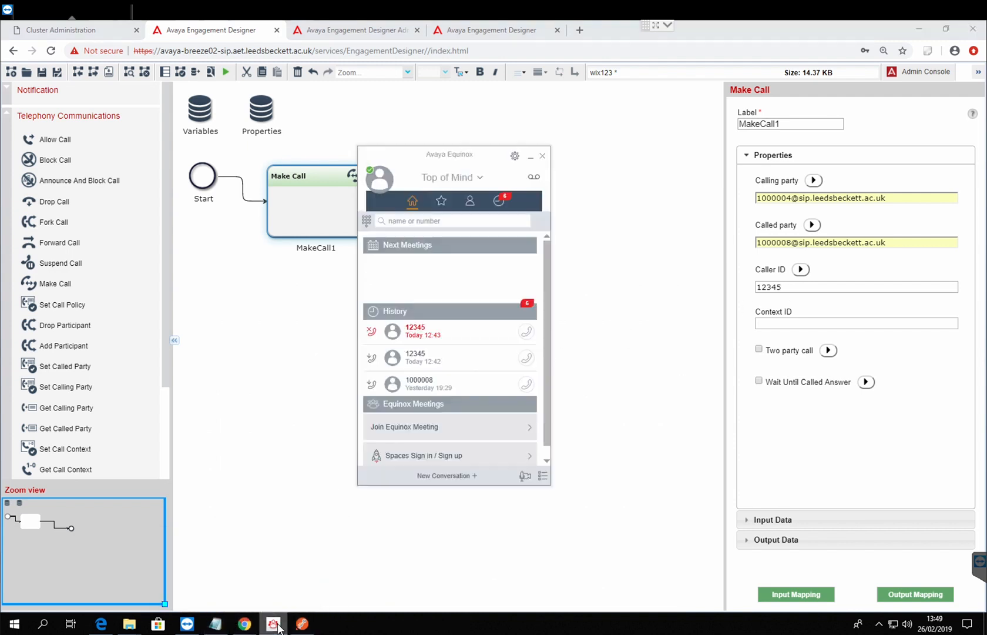
{"action": "left_click", "coordinate": [379, 177]}
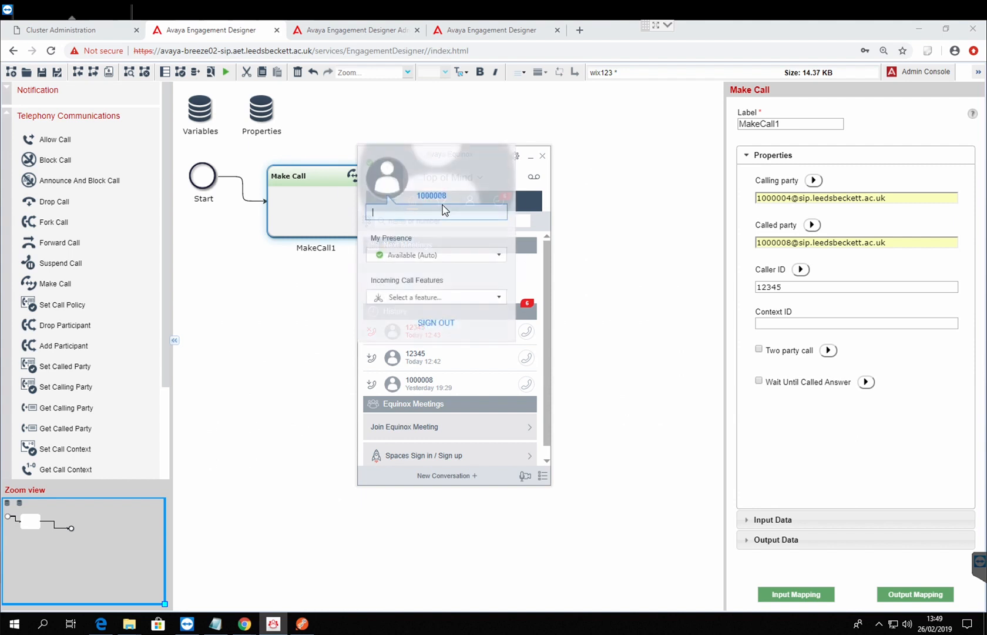
{"action": "left_click", "coordinate": [659, 337]}
Step: Enable Wait Until Called Answer for the Make Call task and save the workflow
{"action": "left_click", "coordinate": [346, 234]}
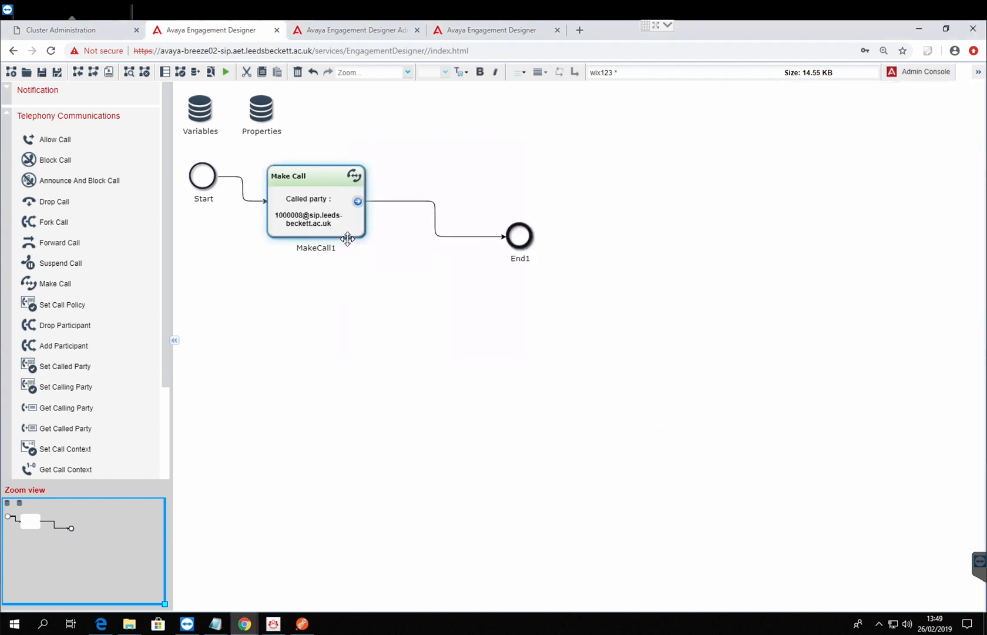
{"action": "left_click", "coordinate": [759, 381]}
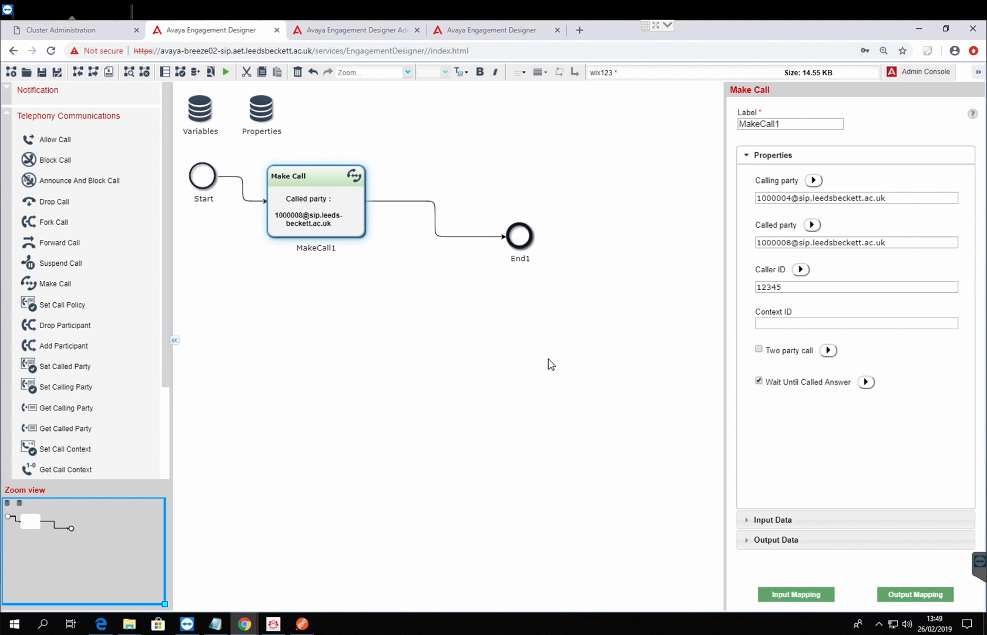
{"action": "left_click", "coordinate": [548, 360]}
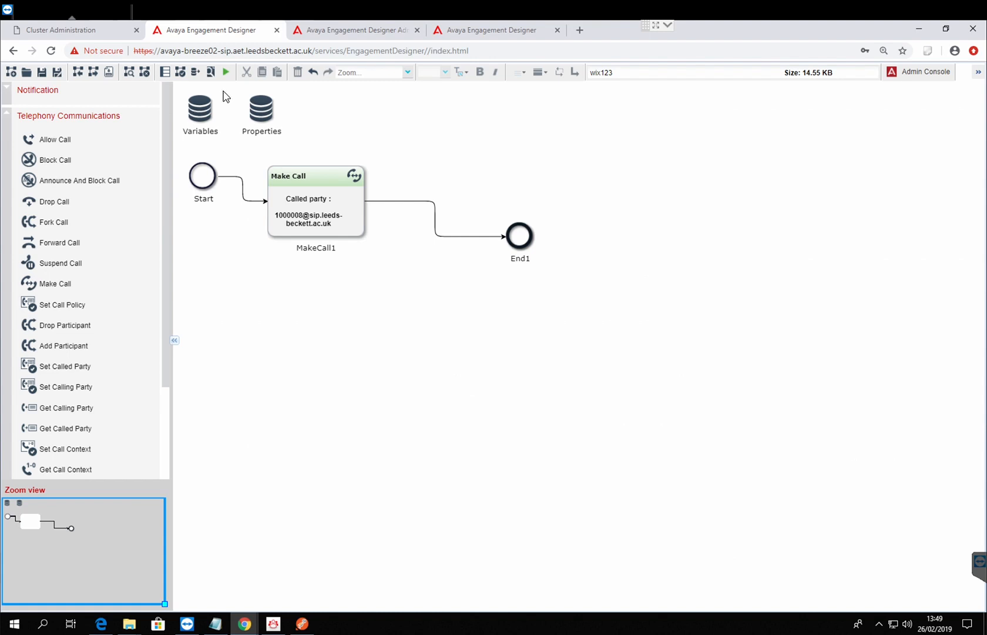
Step: Deploy the wix123 workflow as version 1
{"action": "left_click", "coordinate": [196, 71]}
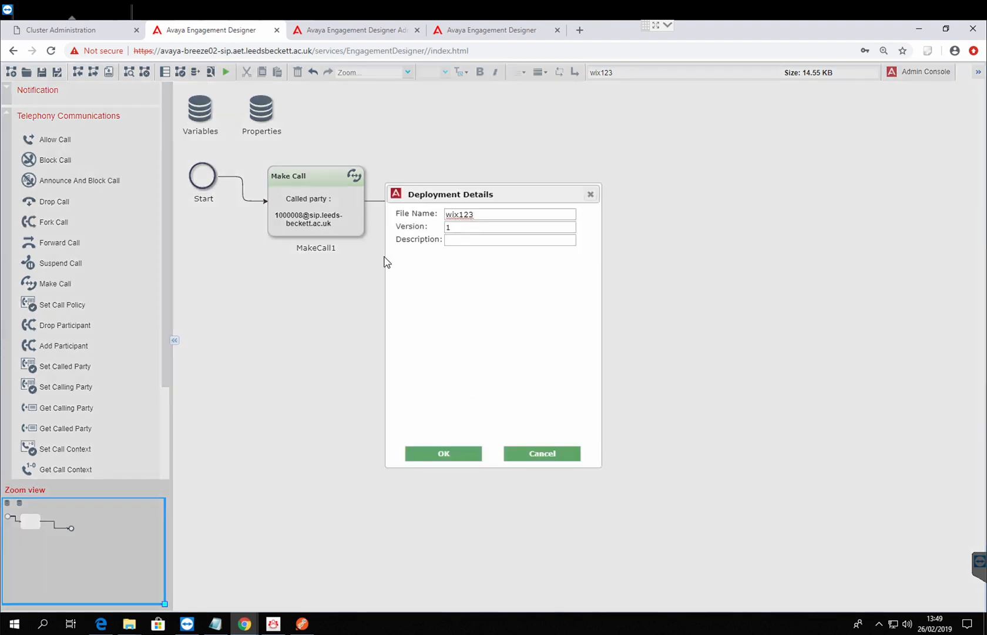
{"action": "left_click", "coordinate": [460, 464]}
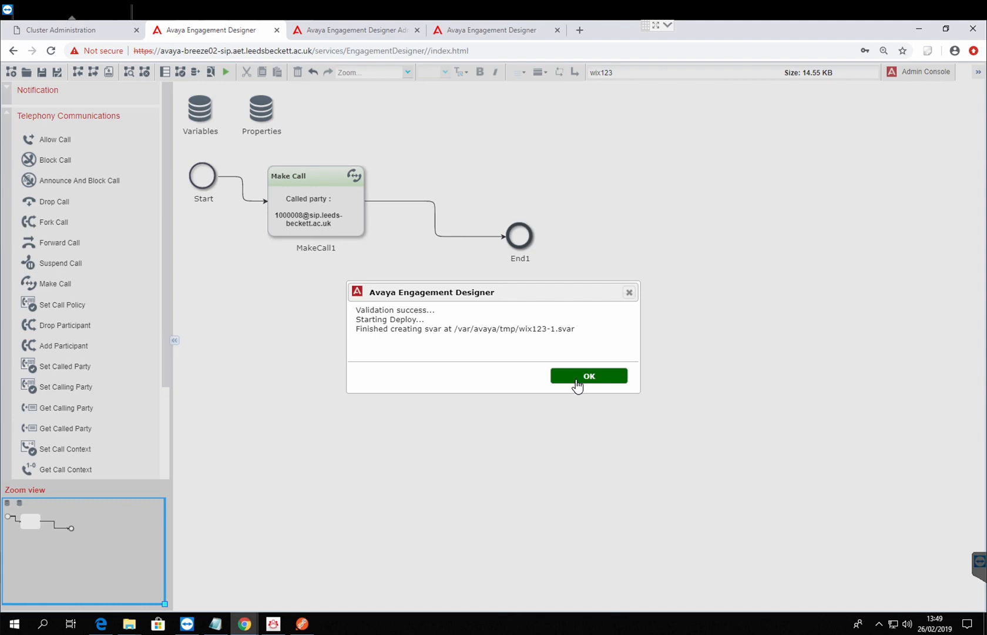
{"action": "left_click", "coordinate": [577, 383]}
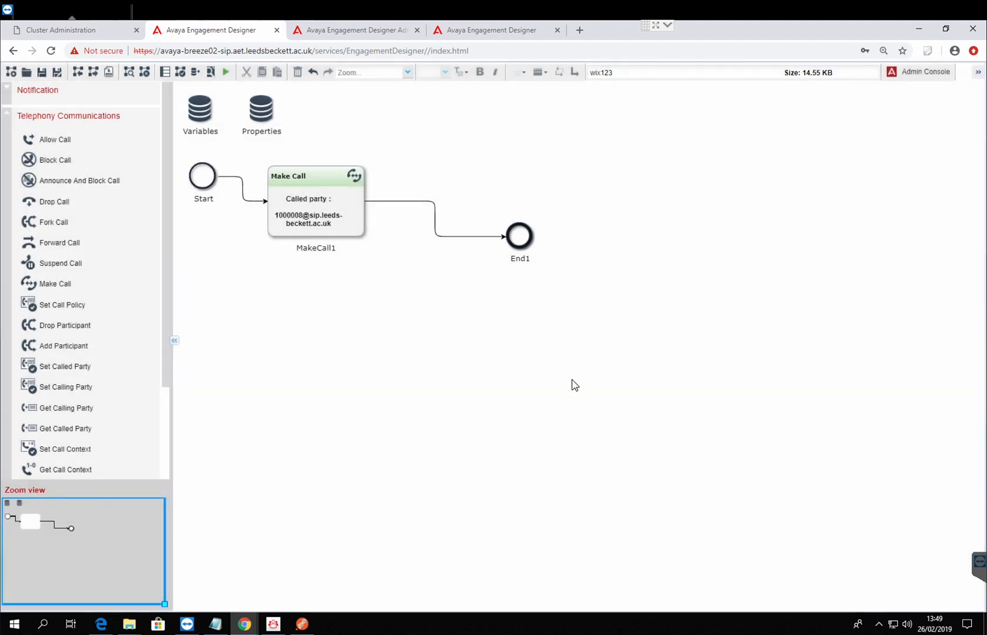
Step: Refresh the deployed workflows list in the Administration Console and select wix123
{"action": "left_click", "coordinate": [364, 37]}
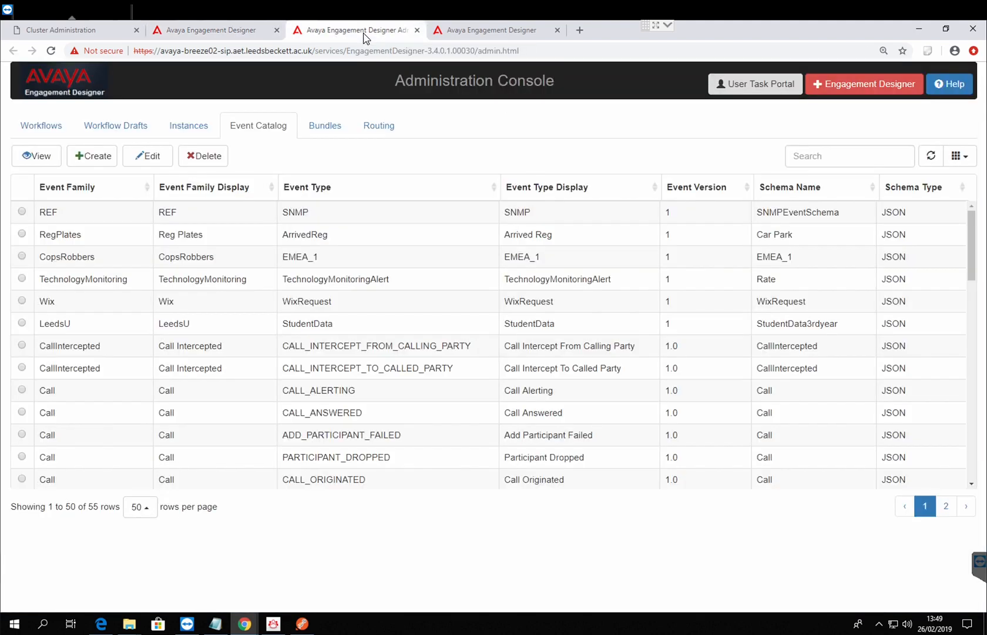
{"action": "left_click", "coordinate": [42, 128]}
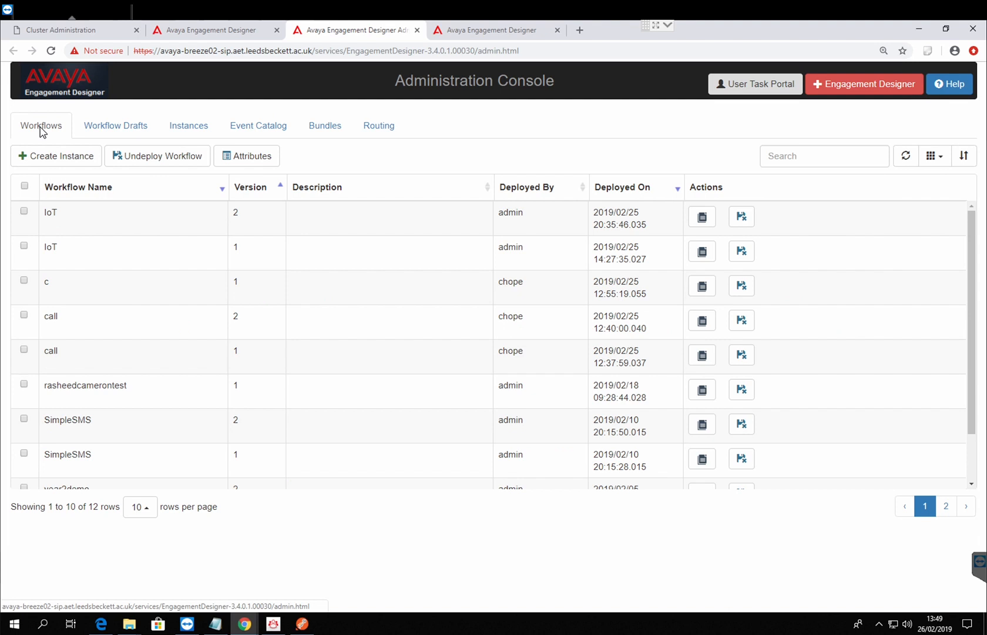
{"action": "left_click", "coordinate": [907, 158]}
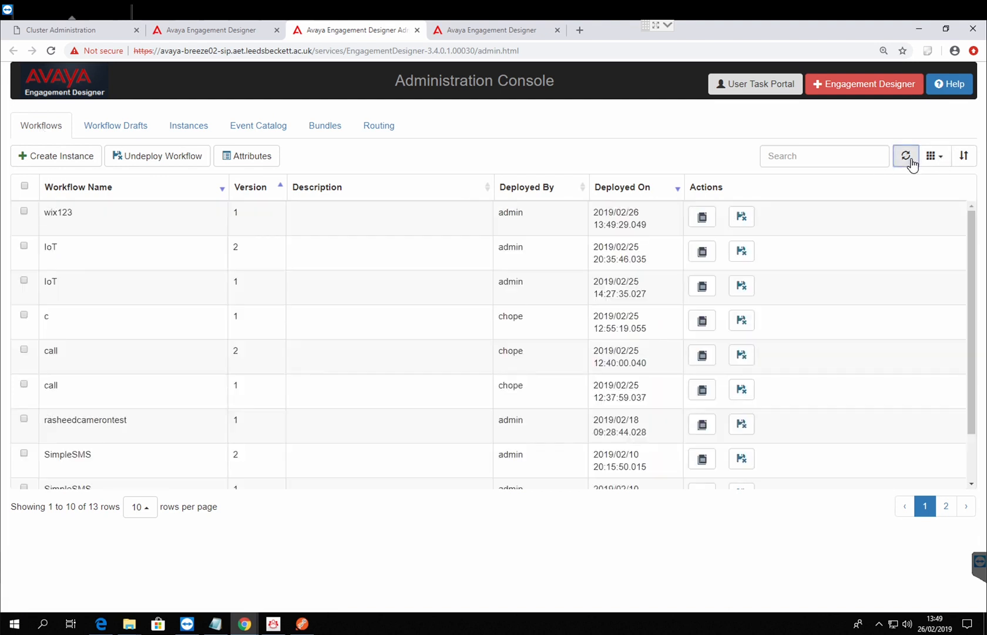
{"action": "left_click", "coordinate": [23, 211]}
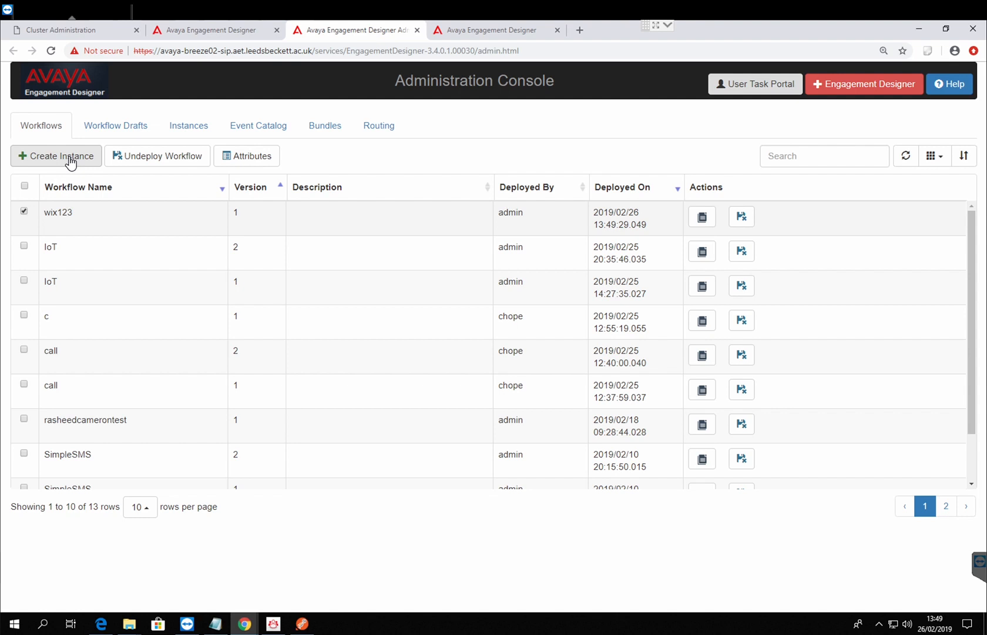
Step: Switch to Postman, set the new request's method to POST and start editing its request URL
{"action": "left_click", "coordinate": [306, 624]}
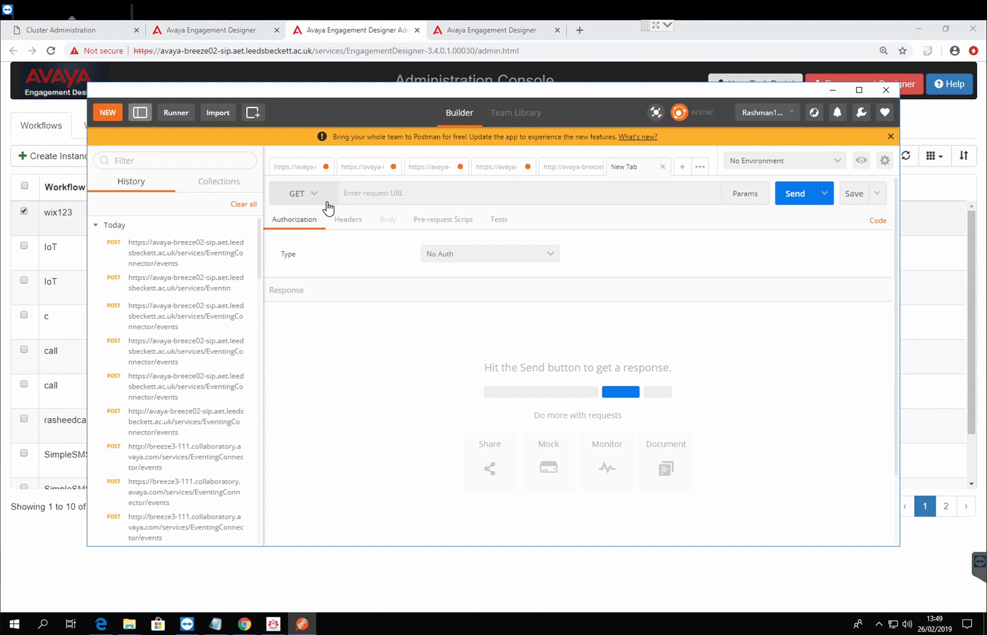
{"action": "left_click", "coordinate": [328, 208]}
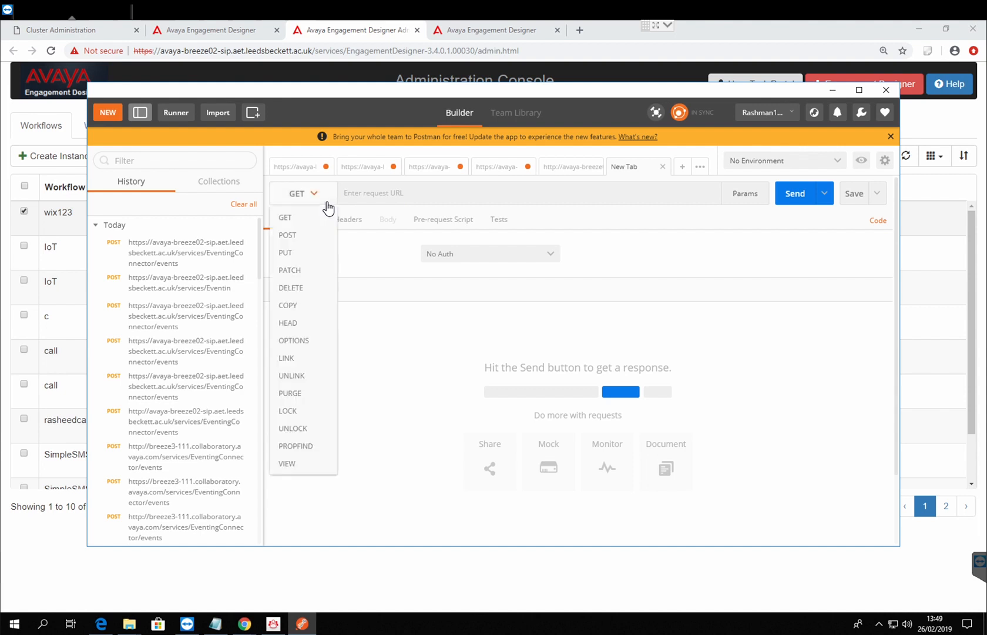
{"action": "left_click", "coordinate": [314, 238]}
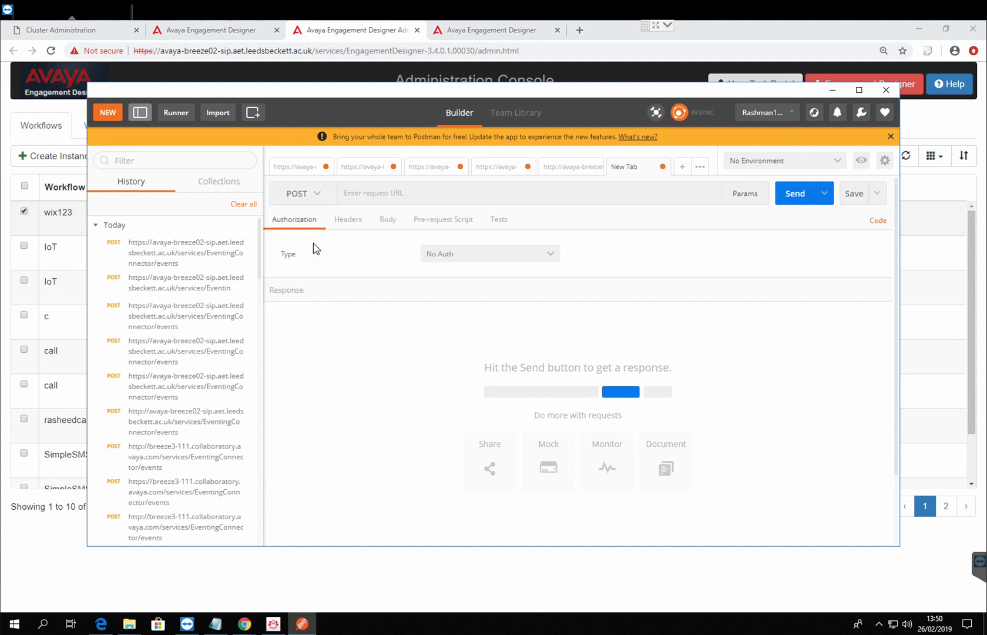
{"action": "left_click", "coordinate": [381, 196]}
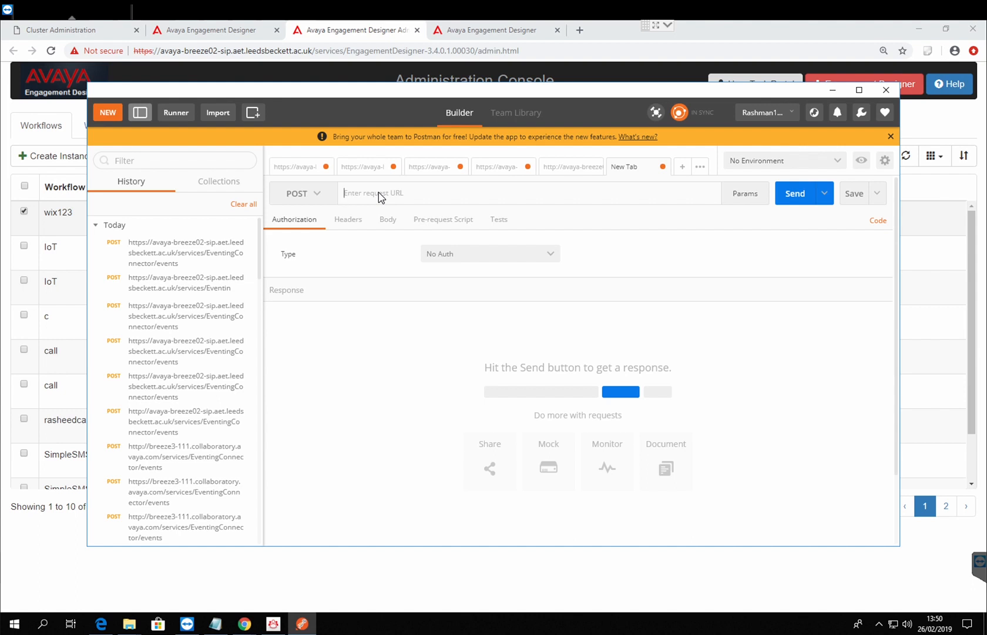
{"action": "left_click", "coordinate": [379, 196]}
{"action": "left_click", "coordinate": [405, 50]}
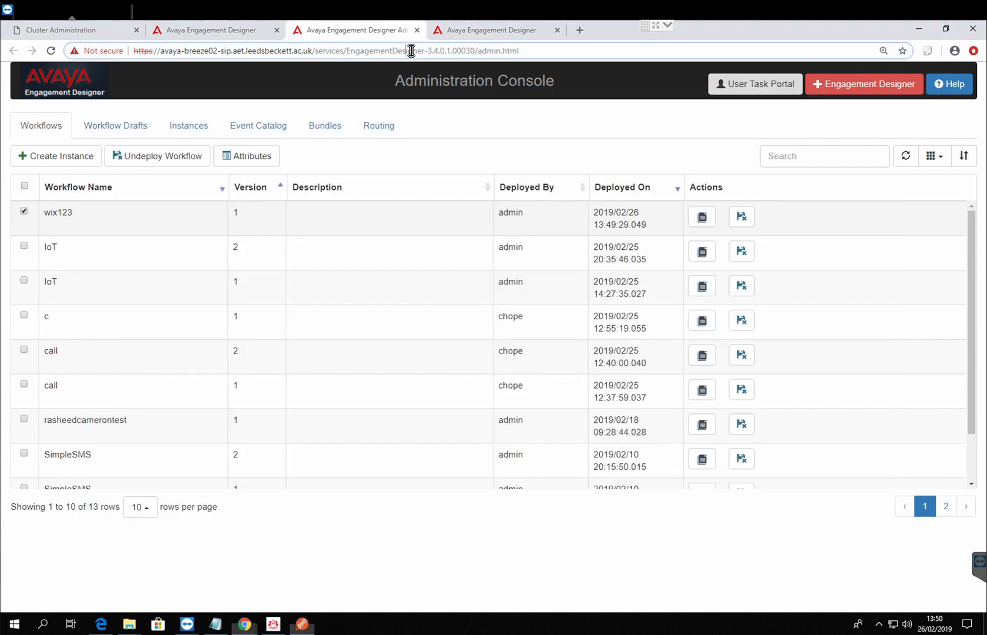
{"action": "left_click", "coordinate": [359, 51]}
{"action": "left_click_drag", "start_coordinate": [347, 52], "coordinate": [436, 55]}
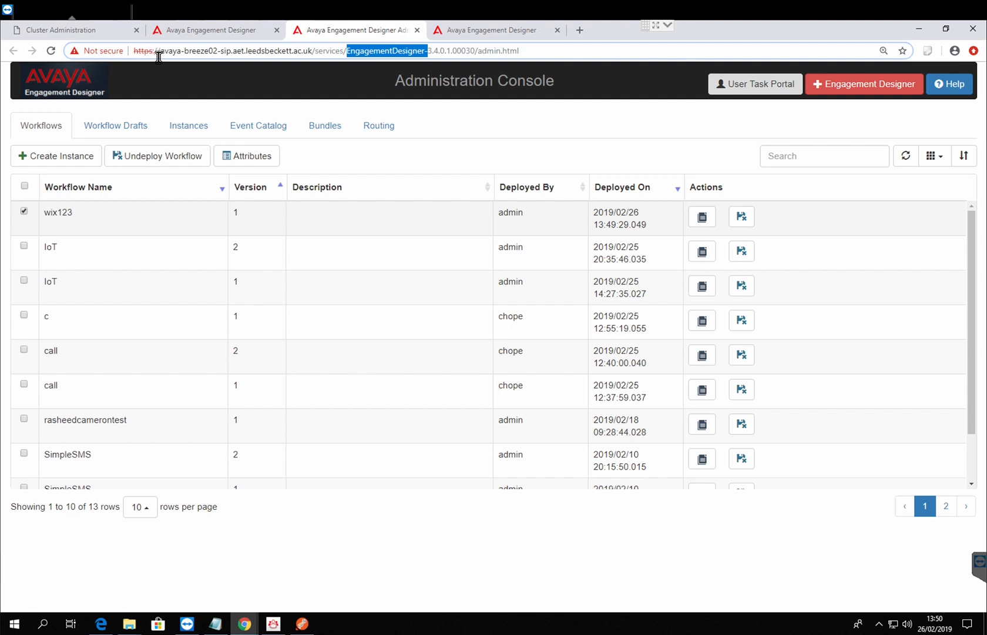
{"action": "left_click", "coordinate": [126, 50]}
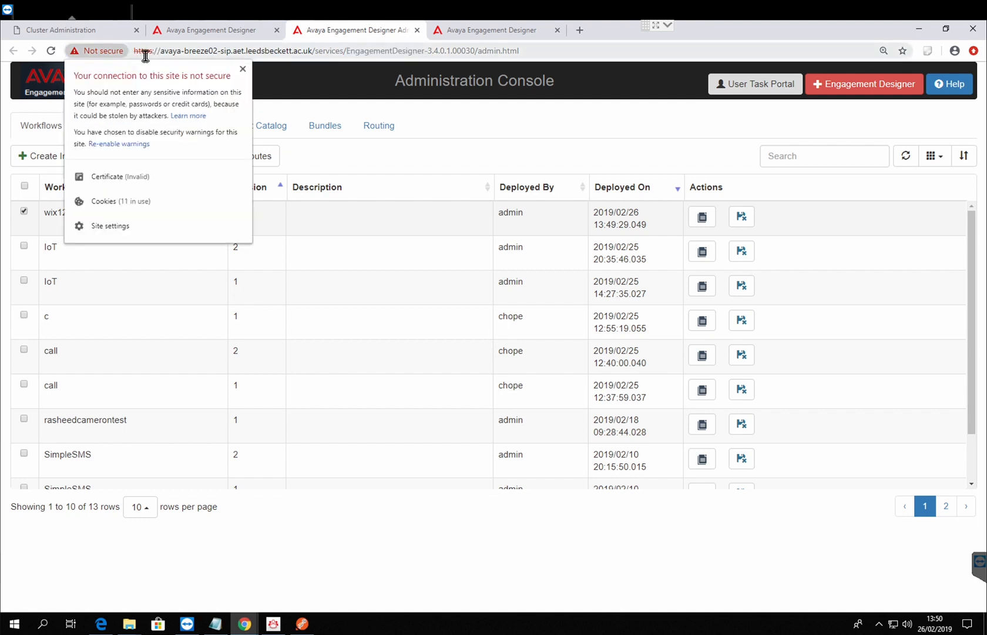
{"action": "left_click", "coordinate": [143, 55]}
{"action": "left_click_drag", "start_coordinate": [135, 56], "coordinate": [350, 58]}
{"action": "key", "text": "ctrl+c"}
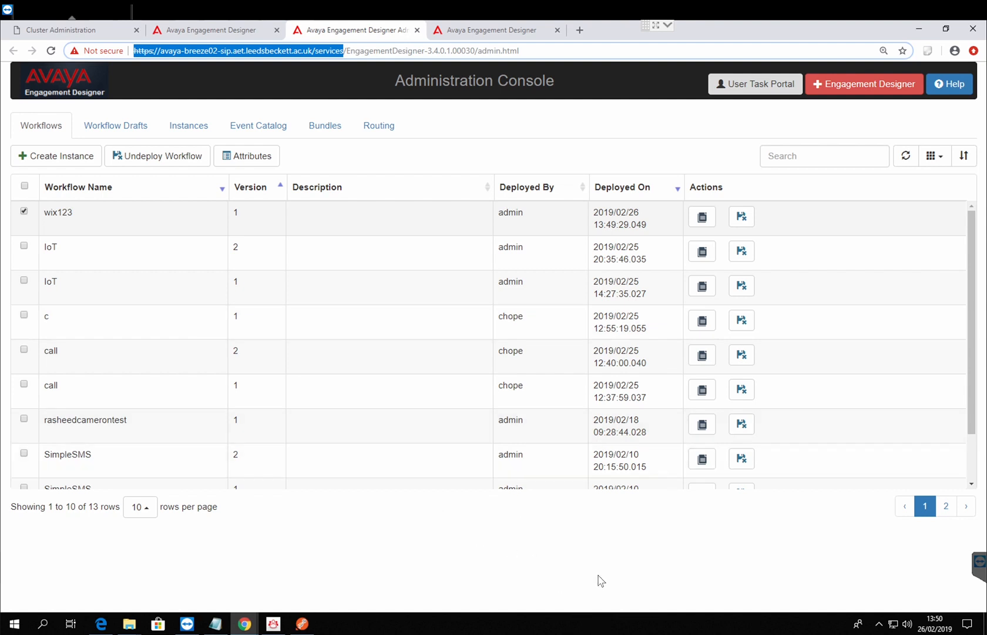
{"action": "left_click", "coordinate": [334, 525]}
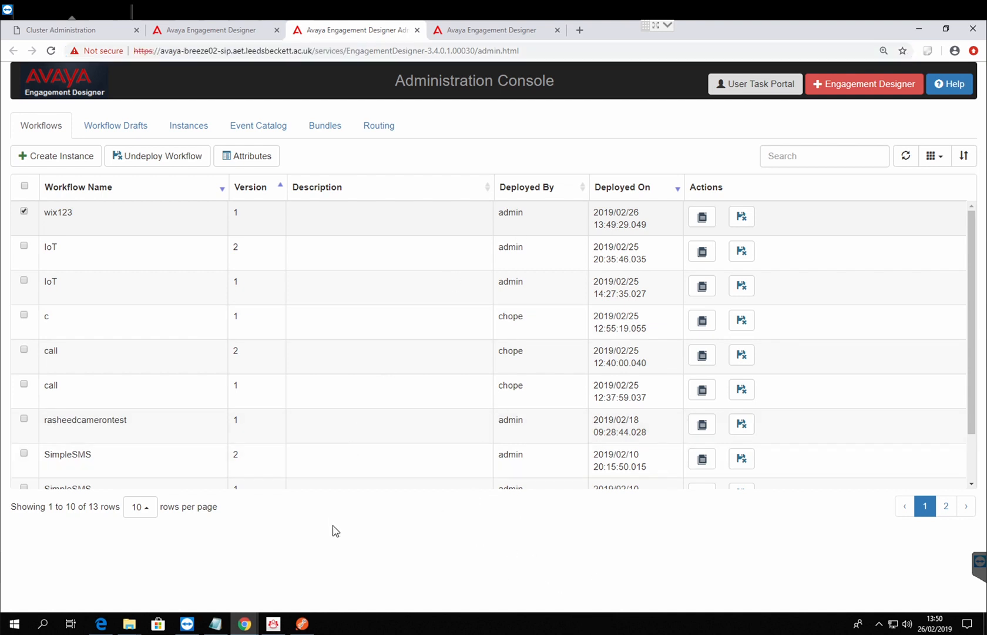
{"action": "left_click", "coordinate": [217, 624]}
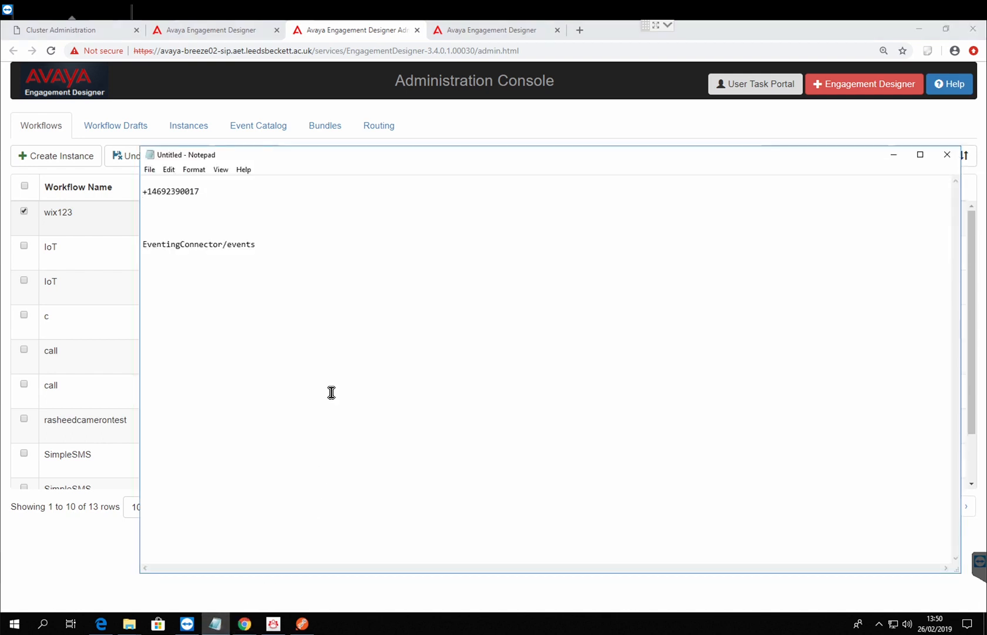
{"action": "left_click", "coordinate": [333, 273]}
{"action": "key", "text": "Return"}
{"action": "key", "text": "ctrl+v"}
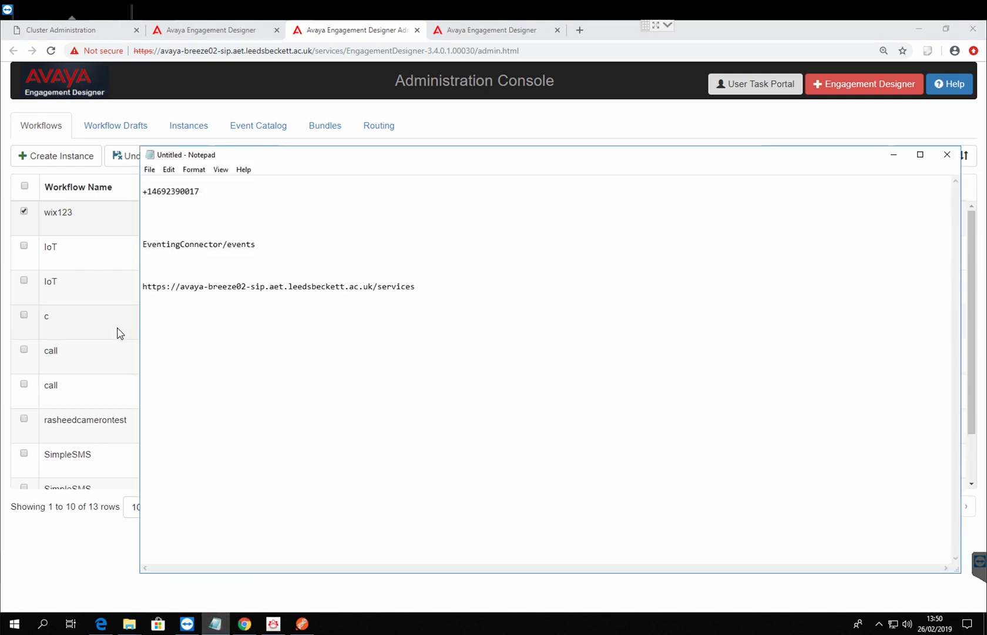
{"action": "type", "text": "/"}
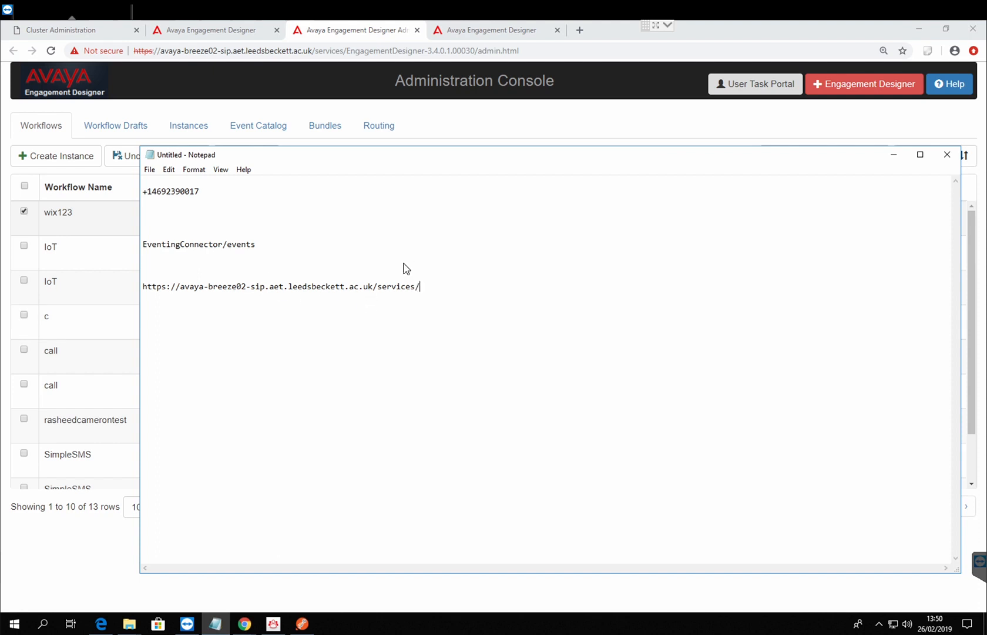
{"action": "left_click_drag", "start_coordinate": [271, 247], "coordinate": [122, 246]}
{"action": "key", "text": "ctrl+c"}
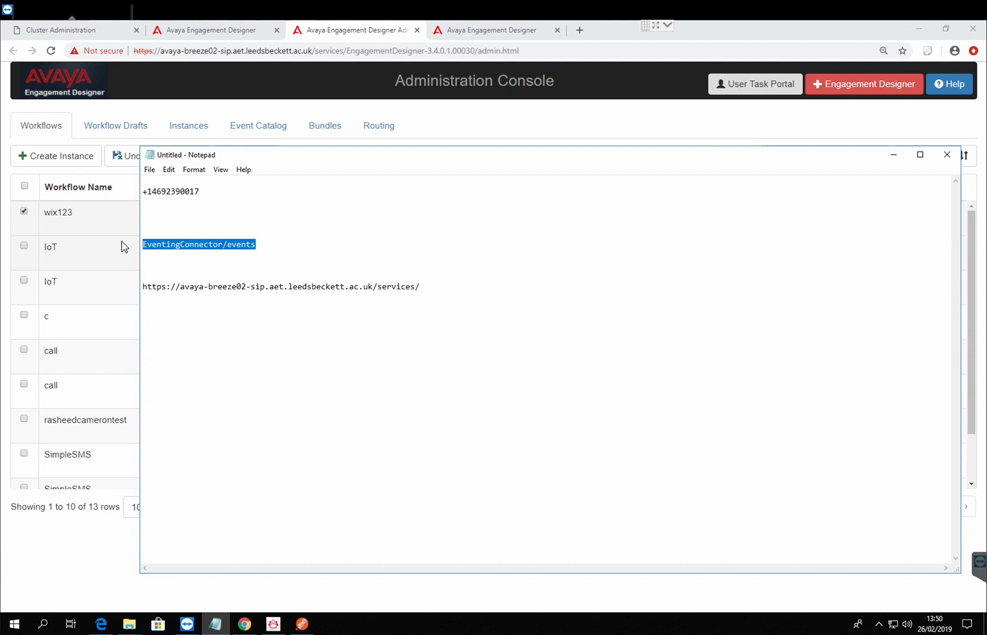
{"action": "left_click", "coordinate": [447, 288]}
{"action": "key", "text": "ctrl+v"}
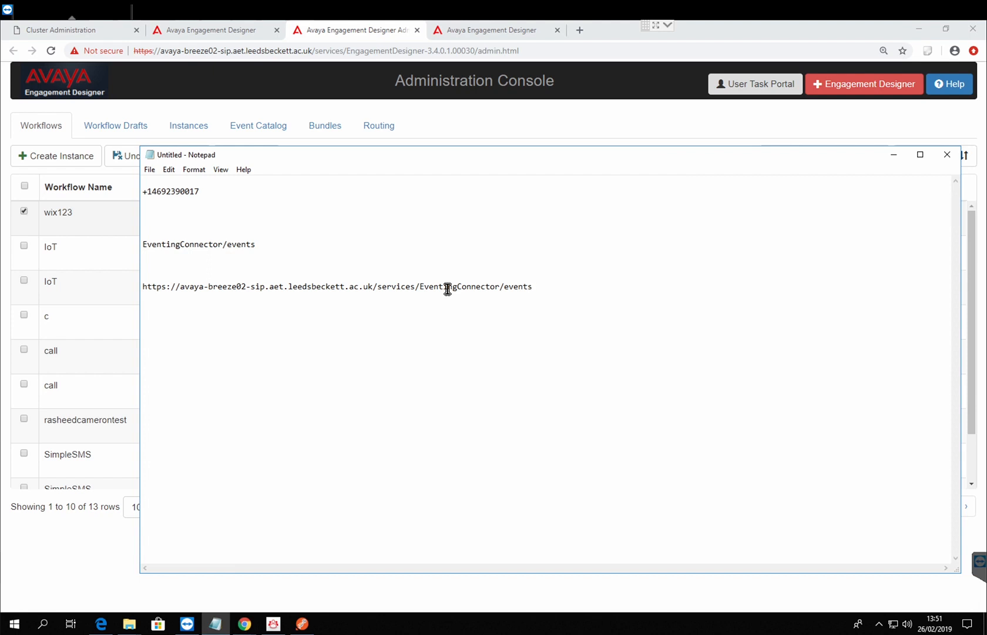
Step: Copy the assembled EventingConnector/events URL from Notepad and paste it as the request URL of the POST request in Postman
{"action": "left_click_drag", "start_coordinate": [540, 292], "coordinate": [116, 285]}
{"action": "key", "text": "ctrl+c"}
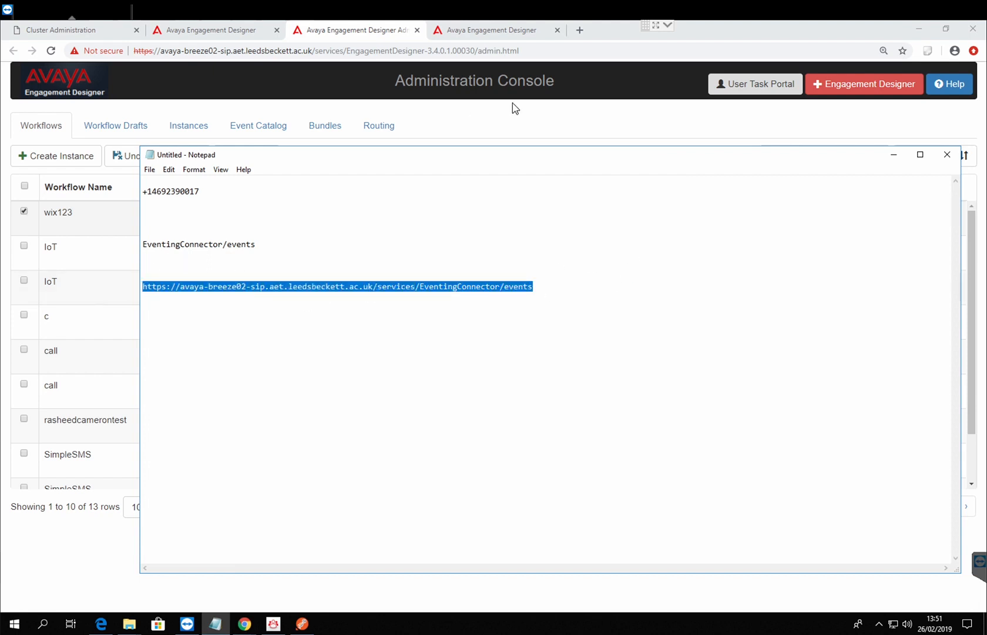
{"action": "left_click", "coordinate": [893, 155]}
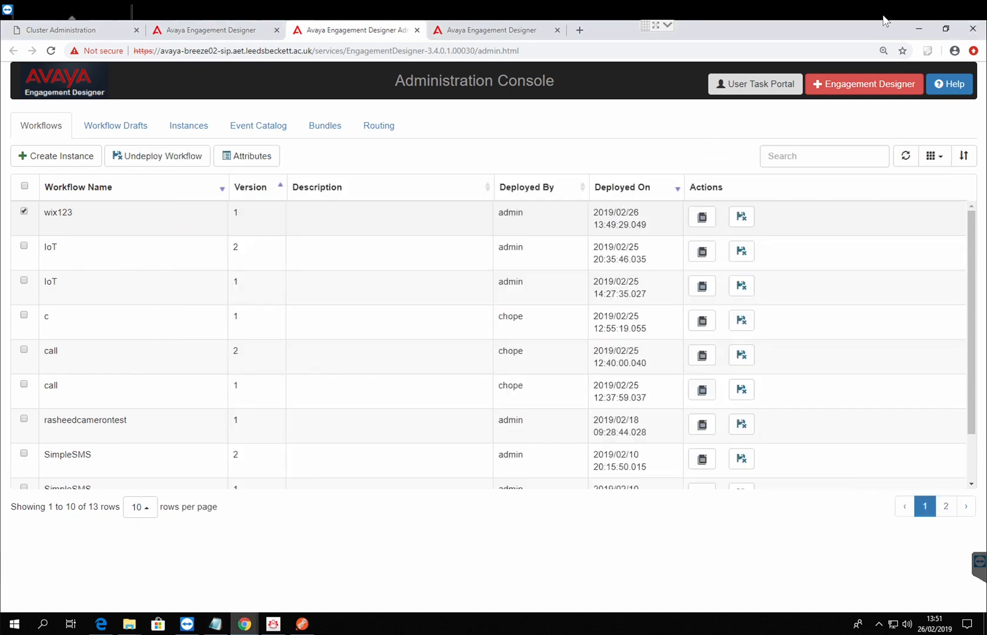
{"action": "left_click", "coordinate": [303, 622]}
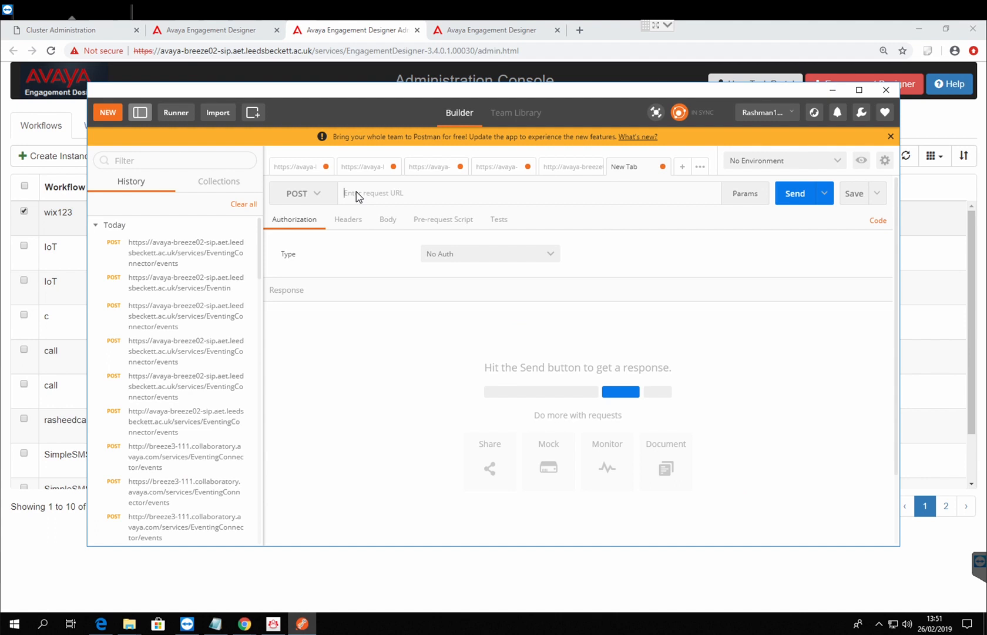
{"action": "key", "text": "ctrl+v"}
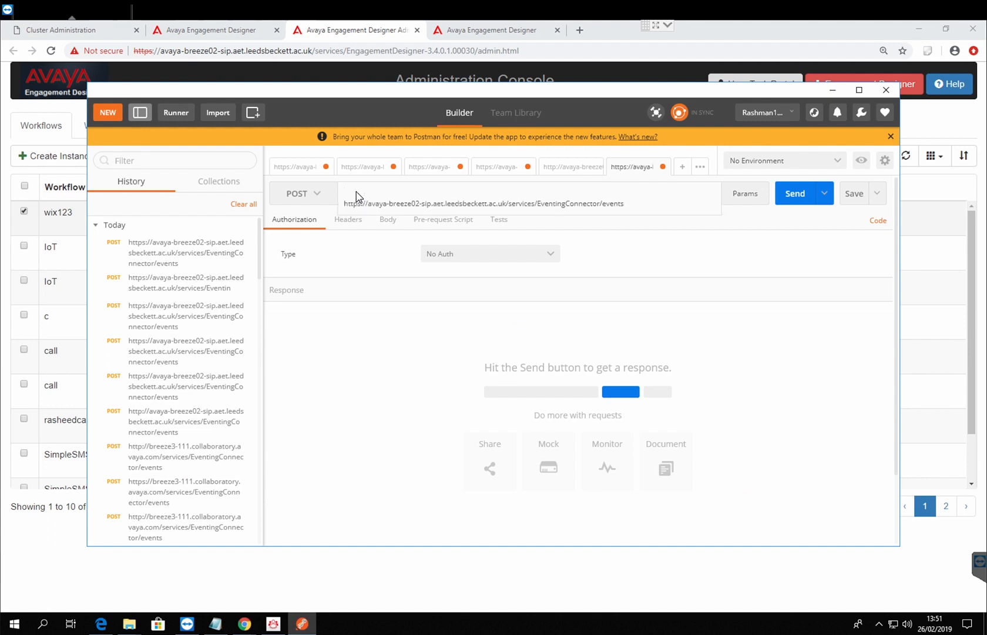
Step: Send the POST request without a body and remove the stray line break in front of its URL
{"action": "left_click", "coordinate": [634, 207]}
{"action": "key", "text": "Return"}
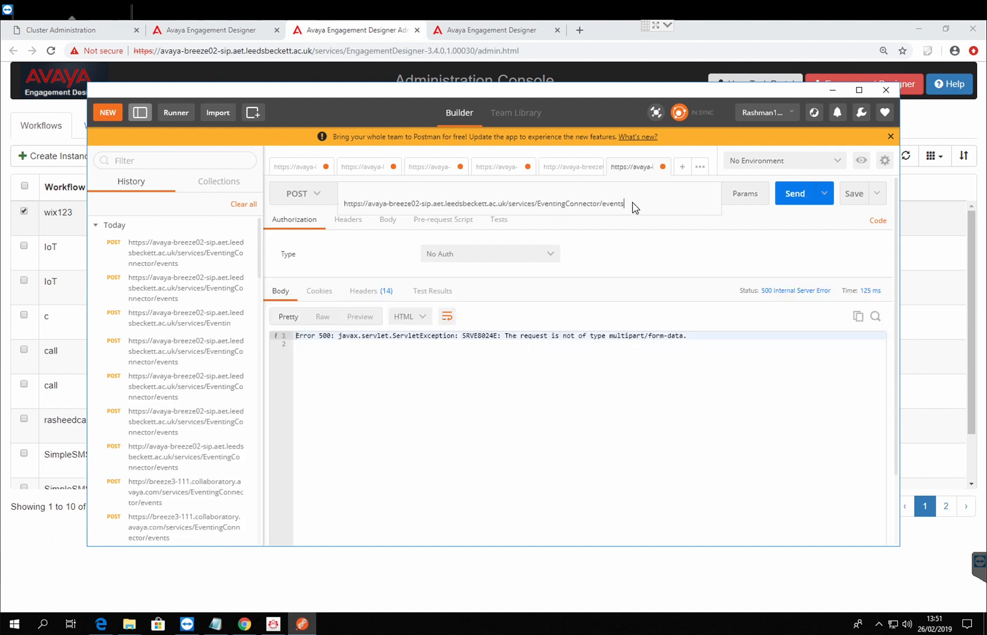
{"action": "left_click", "coordinate": [713, 232]}
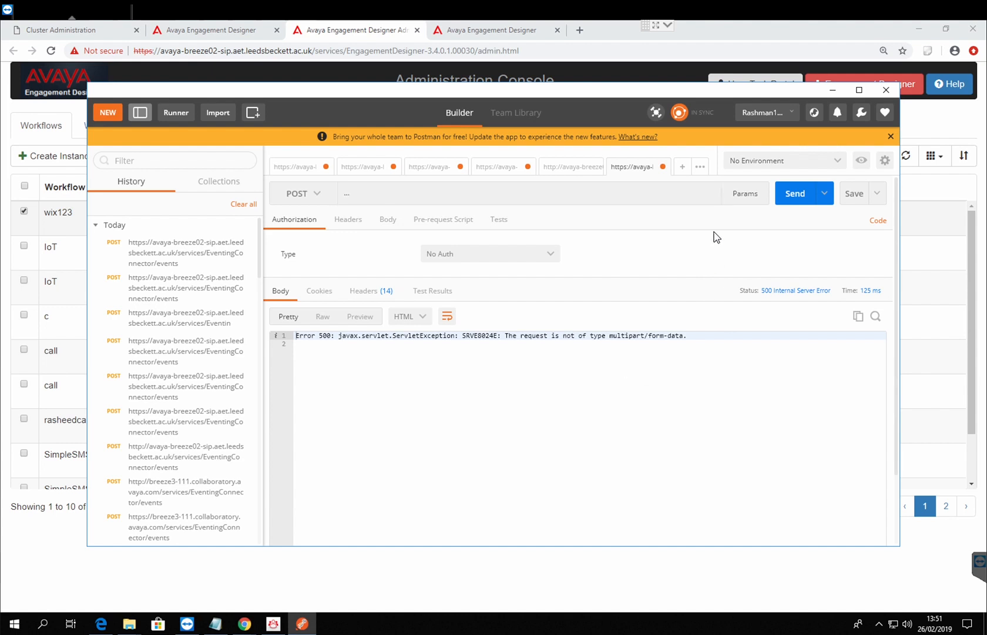
{"action": "left_click", "coordinate": [625, 193]}
{"action": "key", "text": "Down"}
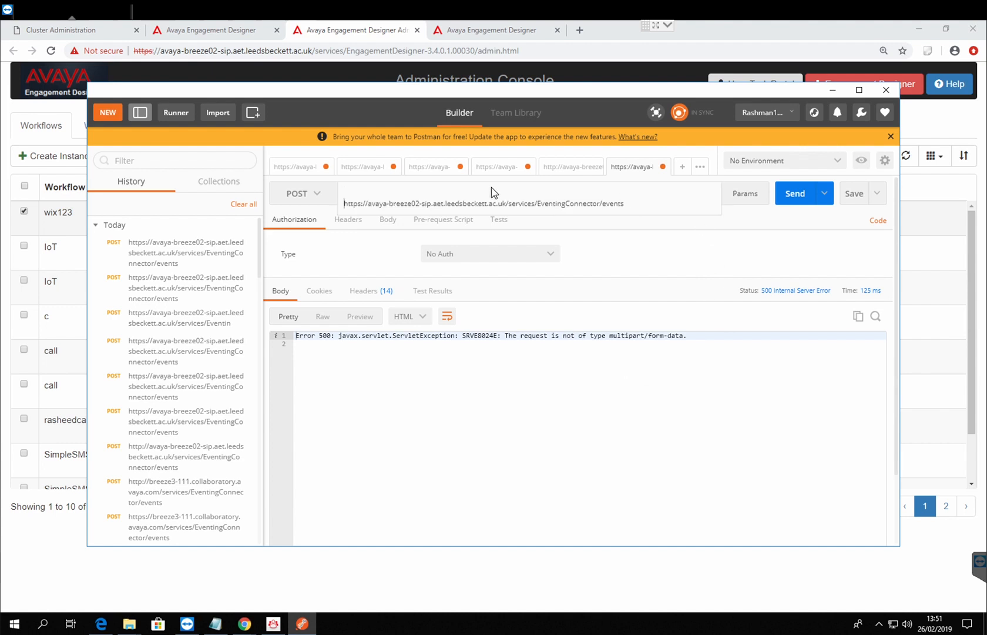
{"action": "key", "text": "BackSpace"}
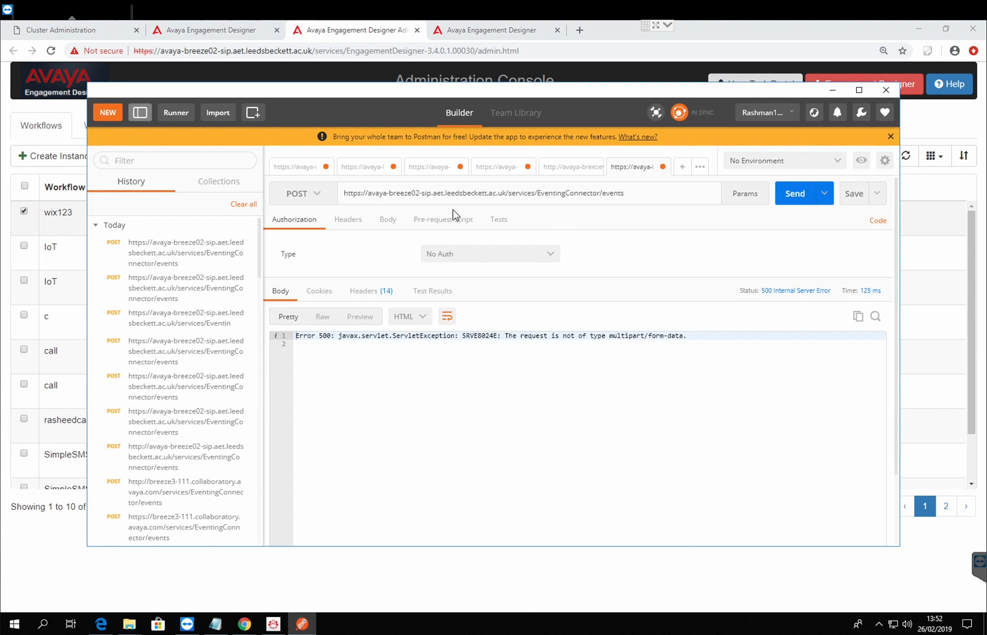
Step: Open the form-data body of the POST request and start editing its first key
{"action": "left_click", "coordinate": [401, 223]}
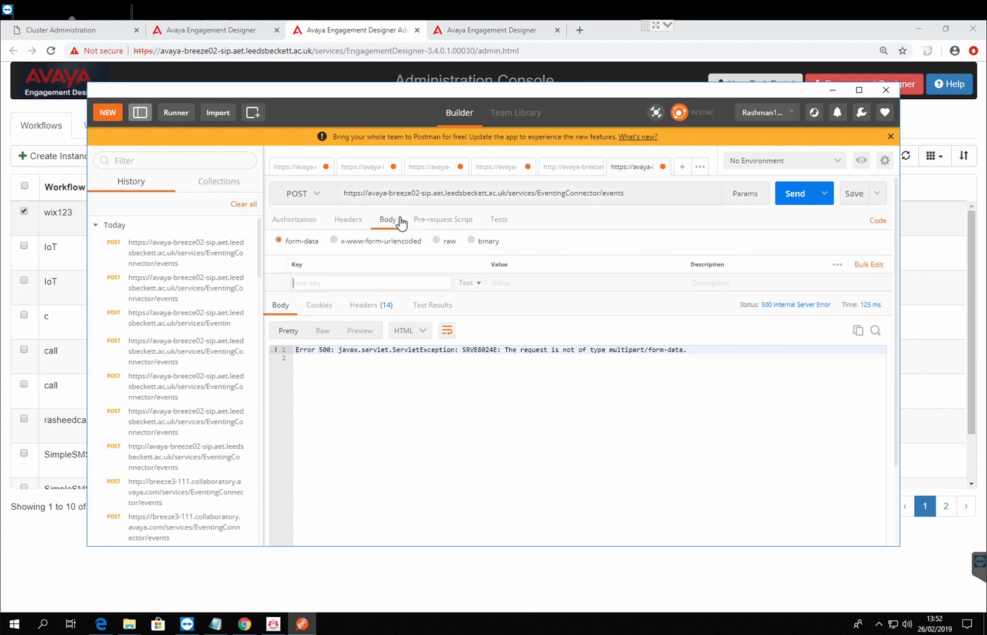
{"action": "left_click", "coordinate": [369, 285]}
Step: Switch to the Administration Console, search the Event Catalog for "leed" and open the LeedsU StudentData event to review its family, type, version and schema
{"action": "left_click", "coordinate": [322, 35]}
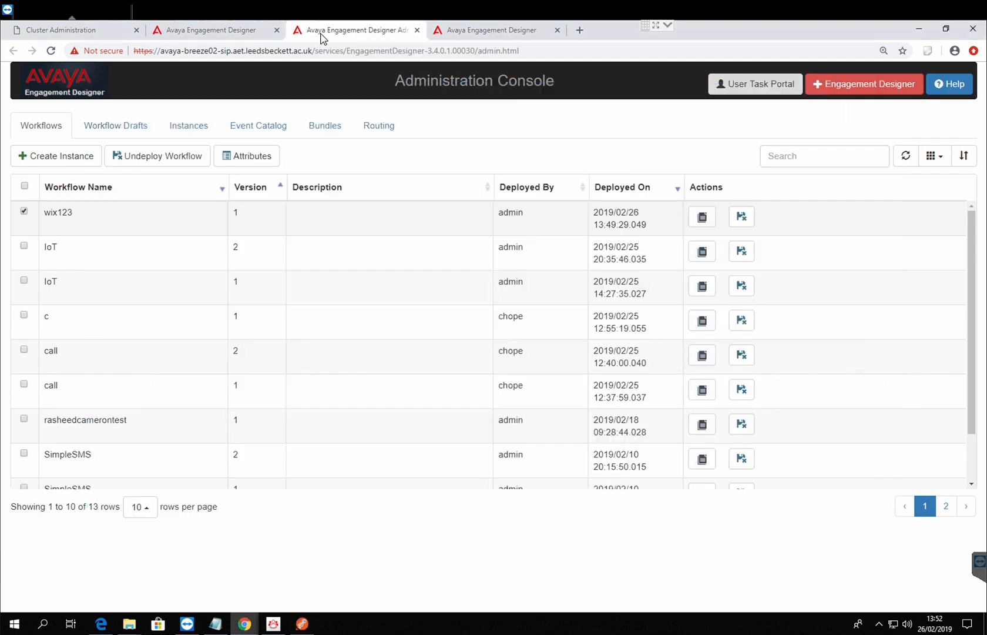
{"action": "left_click", "coordinate": [265, 131]}
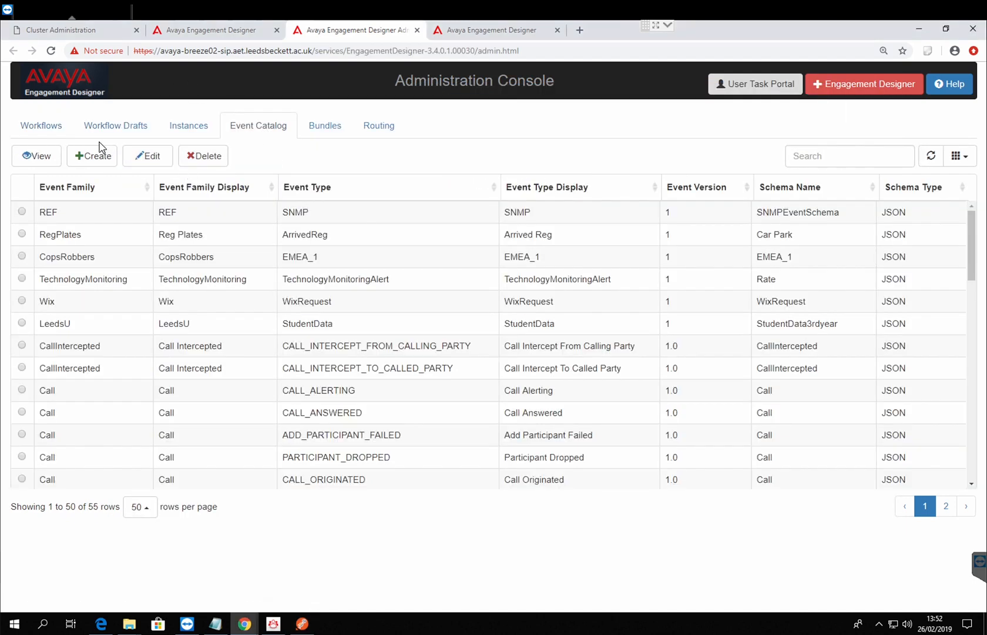
{"action": "left_click", "coordinate": [811, 161]}
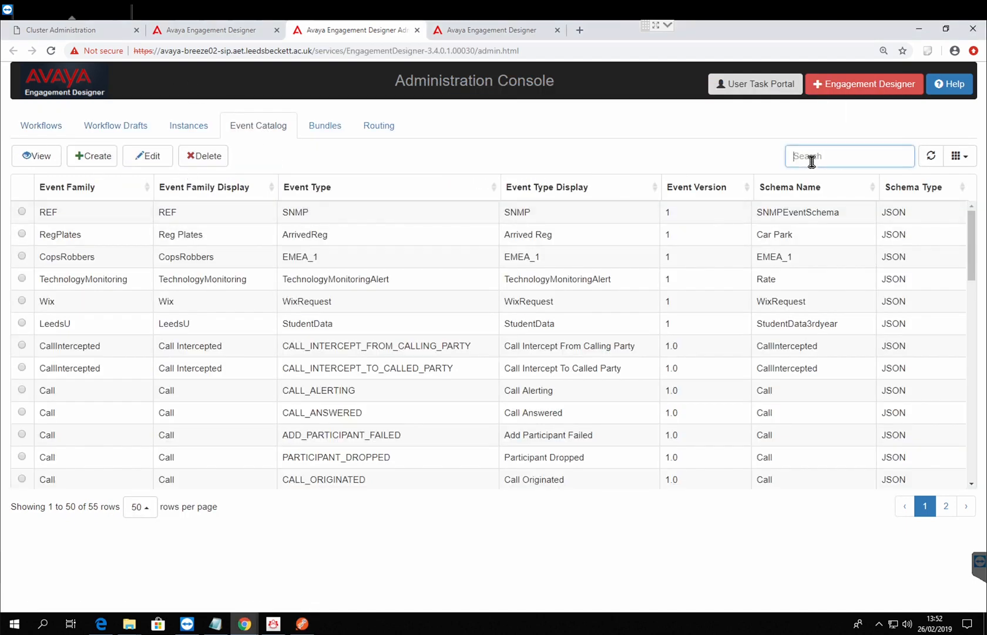
{"action": "type", "text": "leed"}
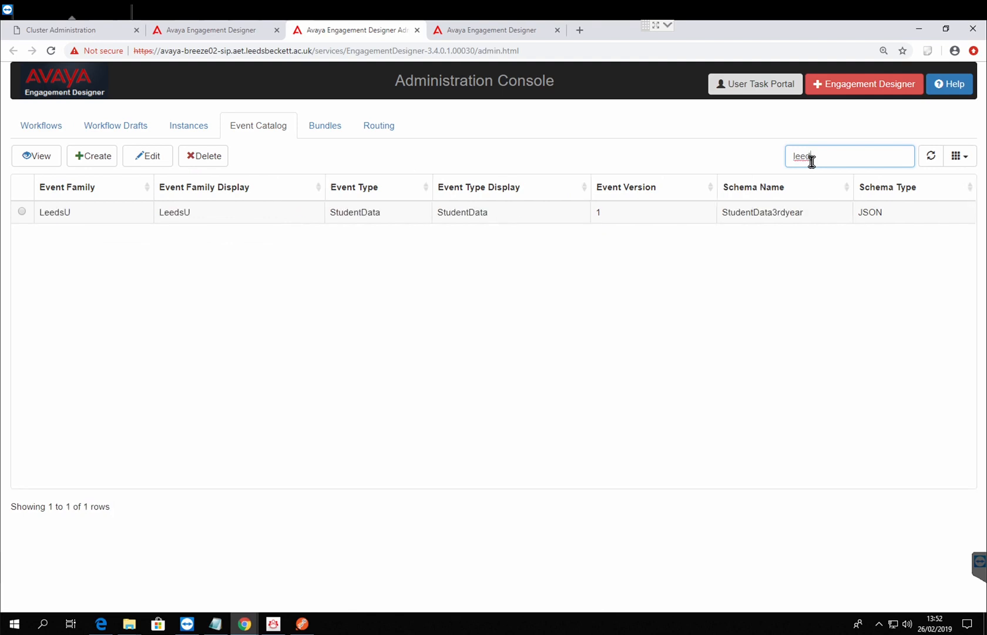
{"action": "left_click", "coordinate": [33, 220]}
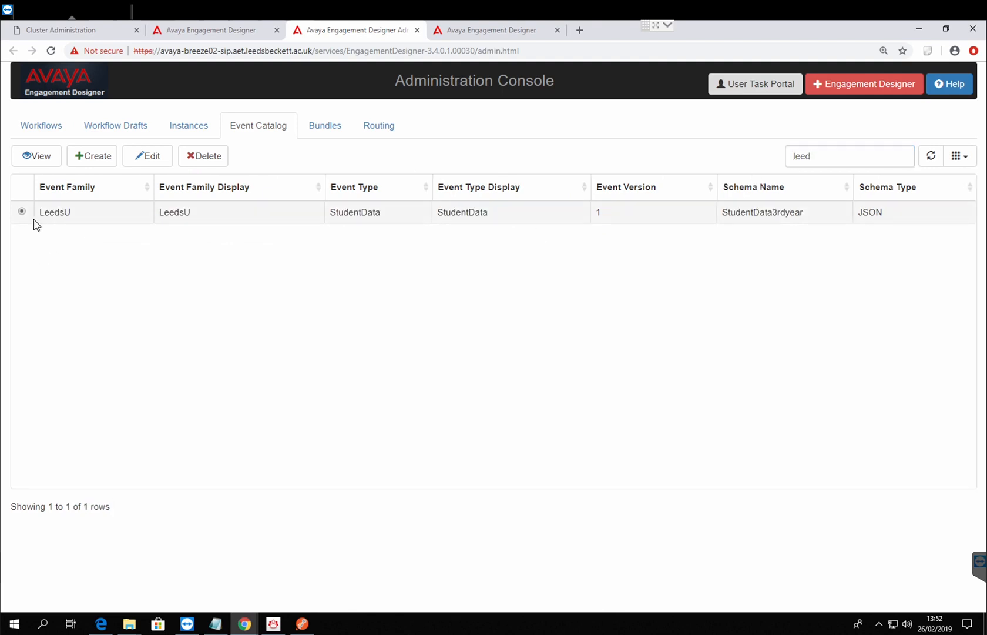
{"action": "left_click", "coordinate": [140, 163]}
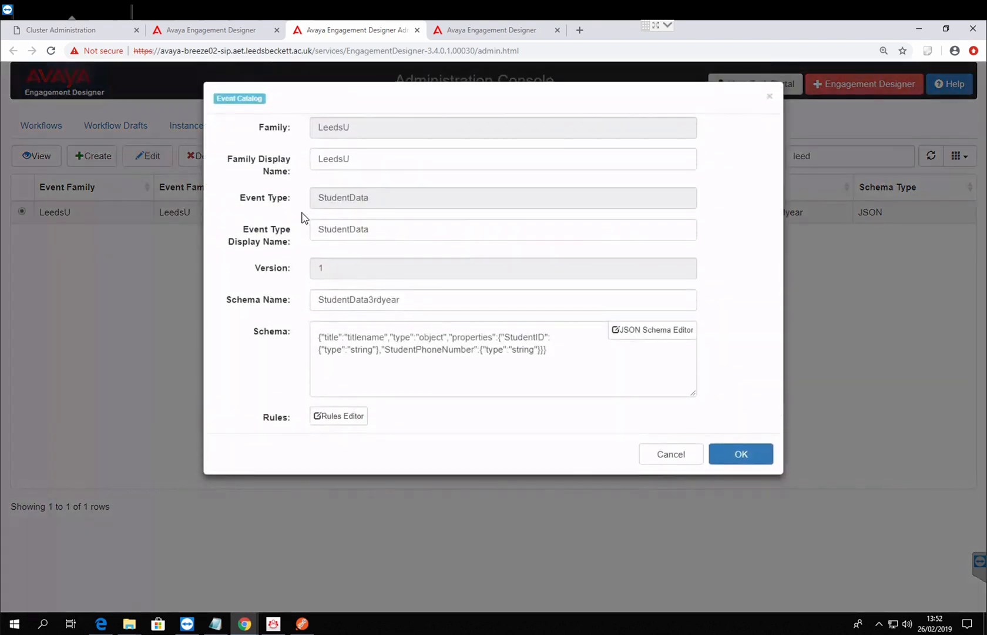
{"action": "left_click_drag", "start_coordinate": [386, 165], "coordinate": [264, 139]}
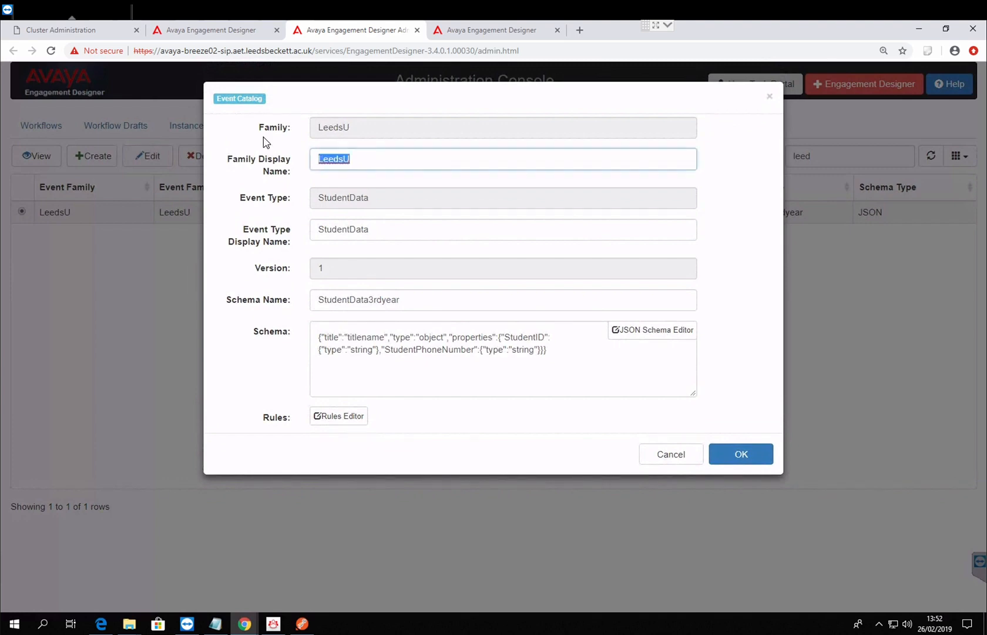
{"action": "left_click", "coordinate": [323, 179]}
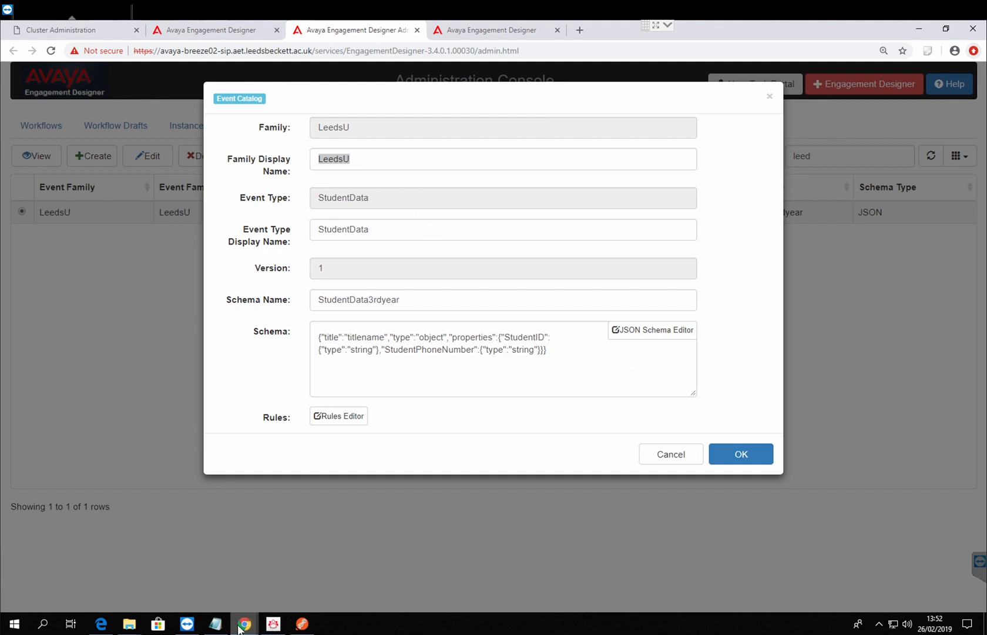
Step: Switch to Postman and add the form-data keys family, type, version and eventBody to the POST request
{"action": "left_click", "coordinate": [302, 624]}
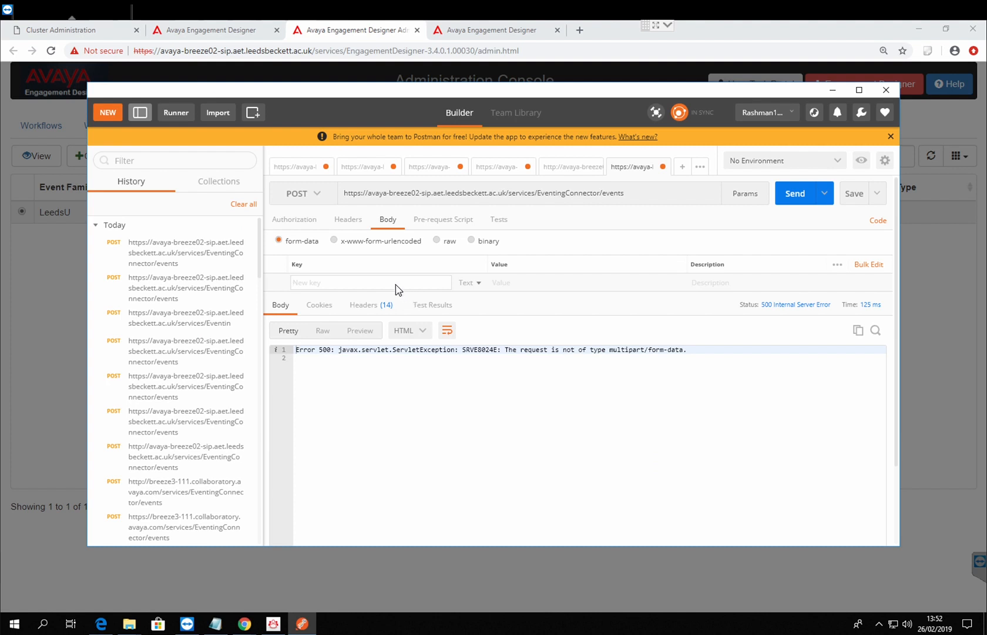
{"action": "type", "text": "family"}
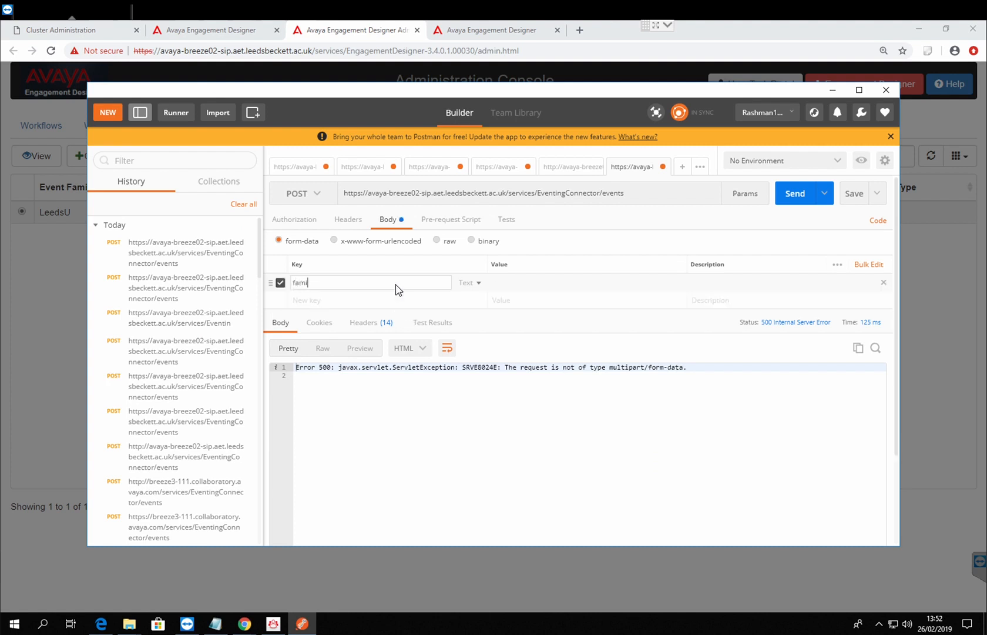
{"action": "left_click", "coordinate": [404, 300]}
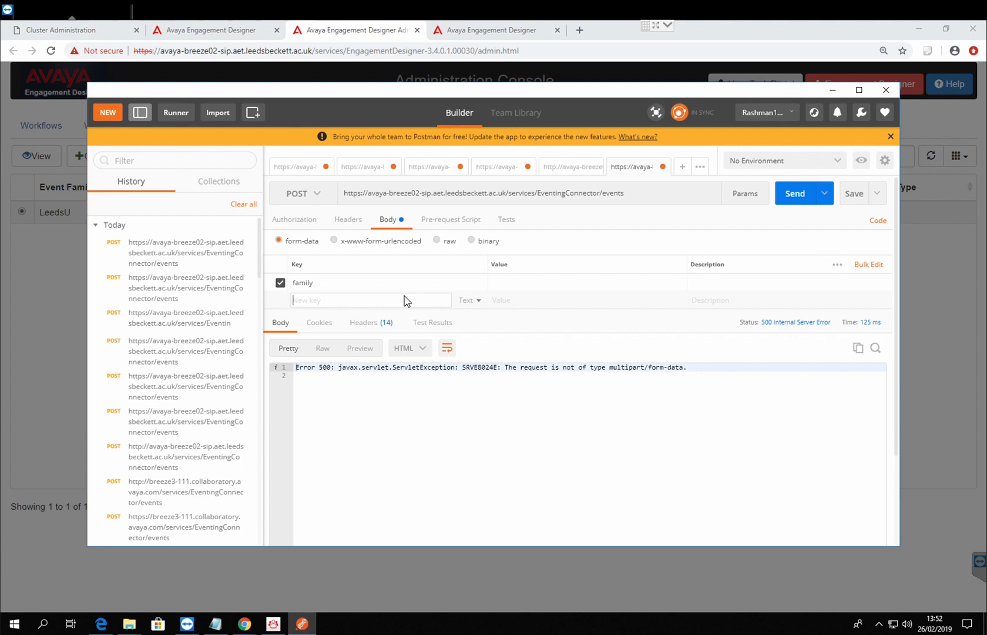
{"action": "type", "text": "type"}
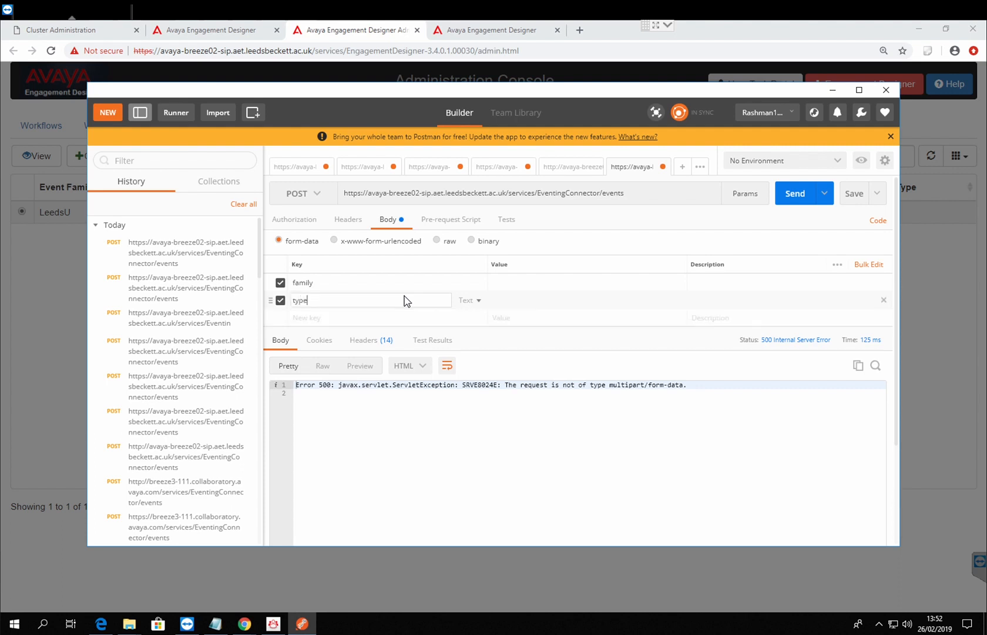
{"action": "left_click", "coordinate": [373, 318]}
{"action": "type", "text": "v"}
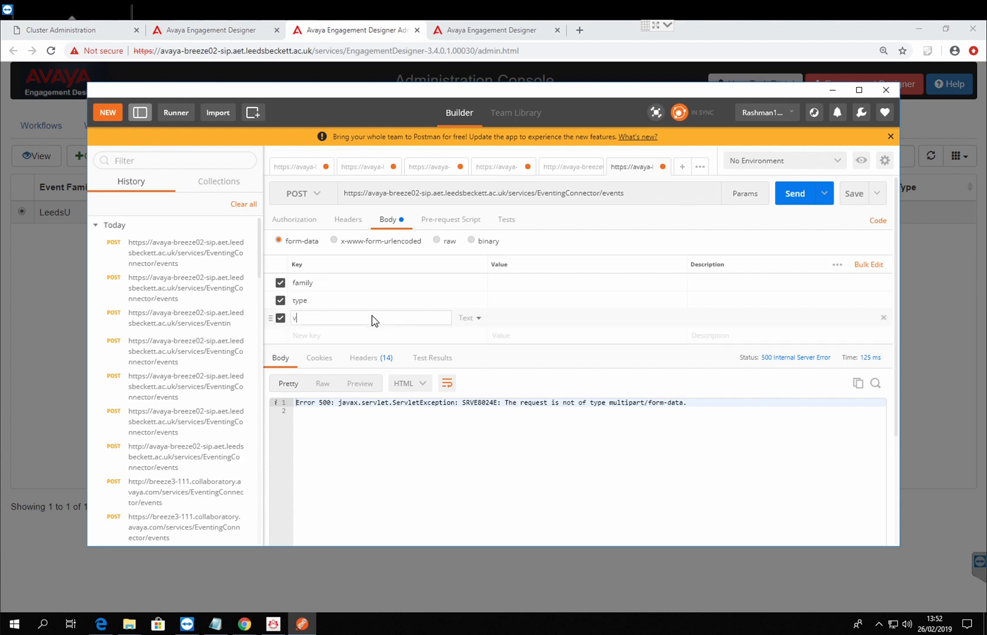
{"action": "type", "text": "ersion"}
{"action": "left_click", "coordinate": [357, 335]}
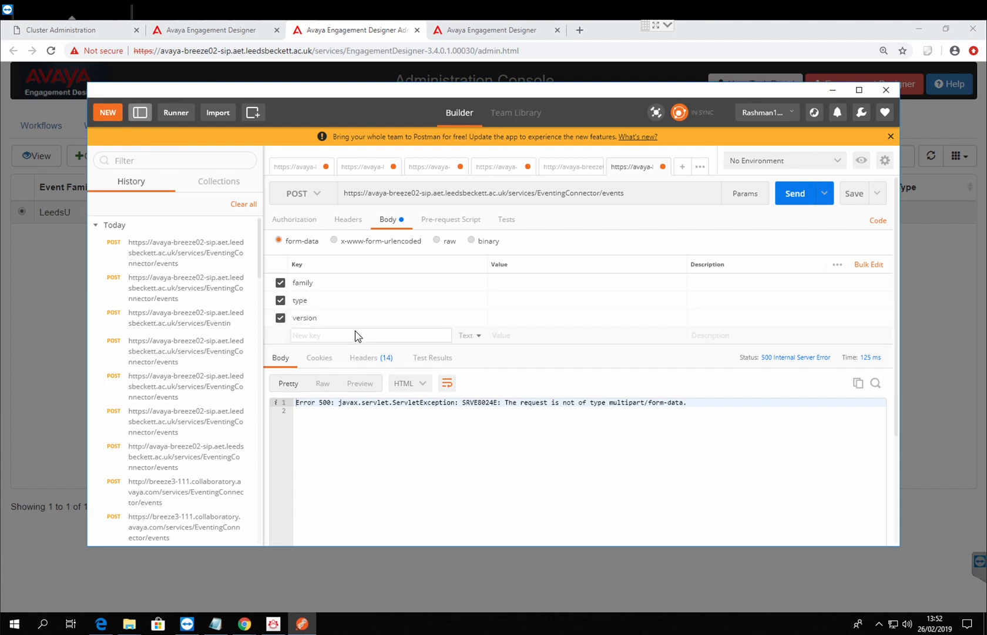
{"action": "type", "text": "eventB"}
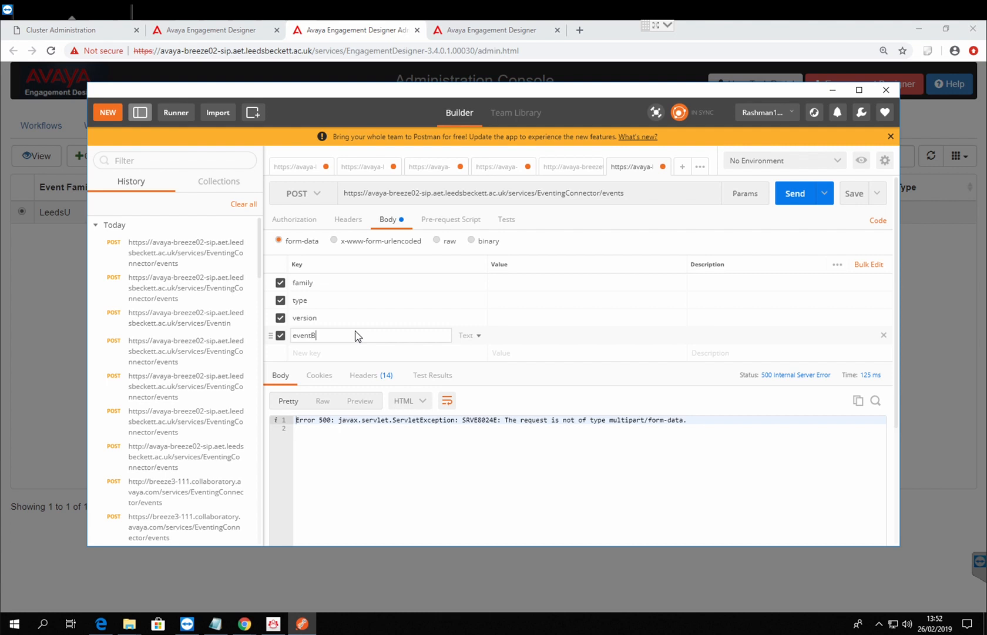
{"action": "type", "text": "oday"}
{"action": "key", "text": "BackSpace"}
{"action": "key", "text": "BackSpace"}
{"action": "type", "text": "y"}
Step: Copy the family display name LeedsU from the Event Catalog entry and paste it as the family value in Postman
{"action": "left_click", "coordinate": [526, 285]}
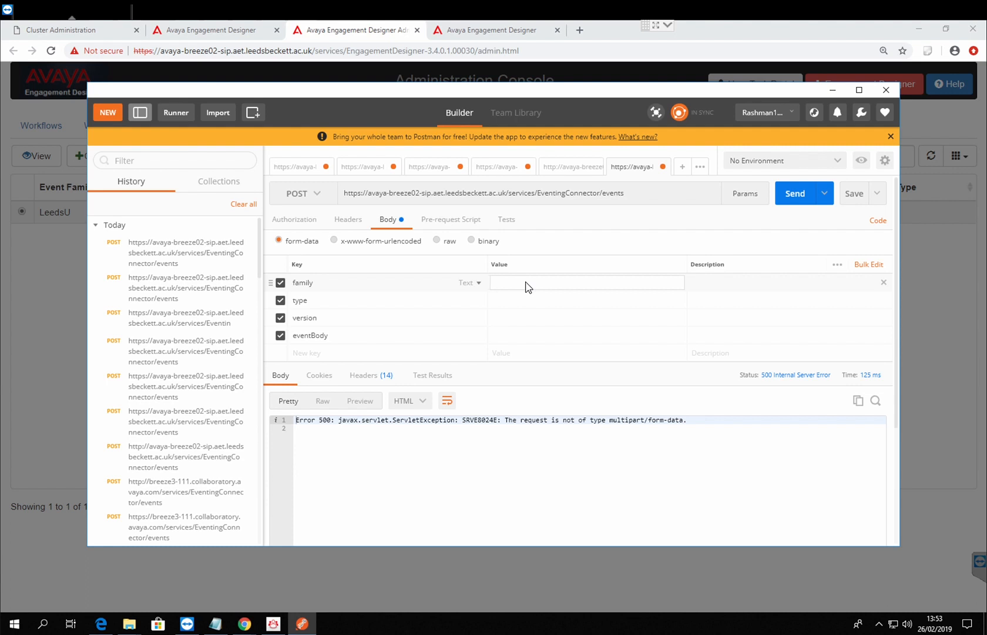
{"action": "left_click", "coordinate": [376, 41]}
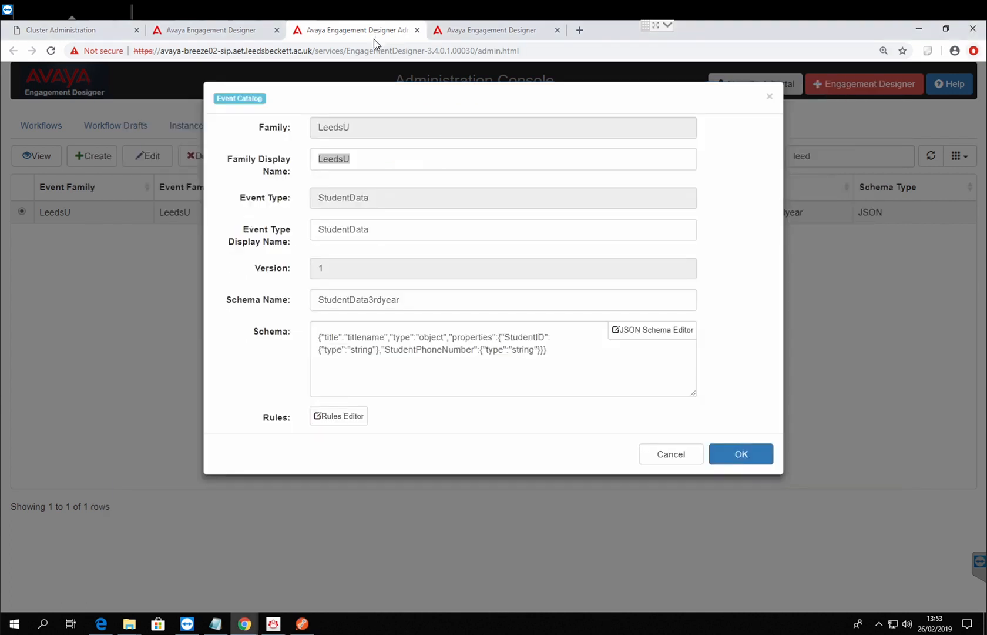
{"action": "left_click_drag", "start_coordinate": [376, 162], "coordinate": [271, 167]}
{"action": "key", "text": "ctrl+c"}
{"action": "left_click", "coordinate": [301, 619]}
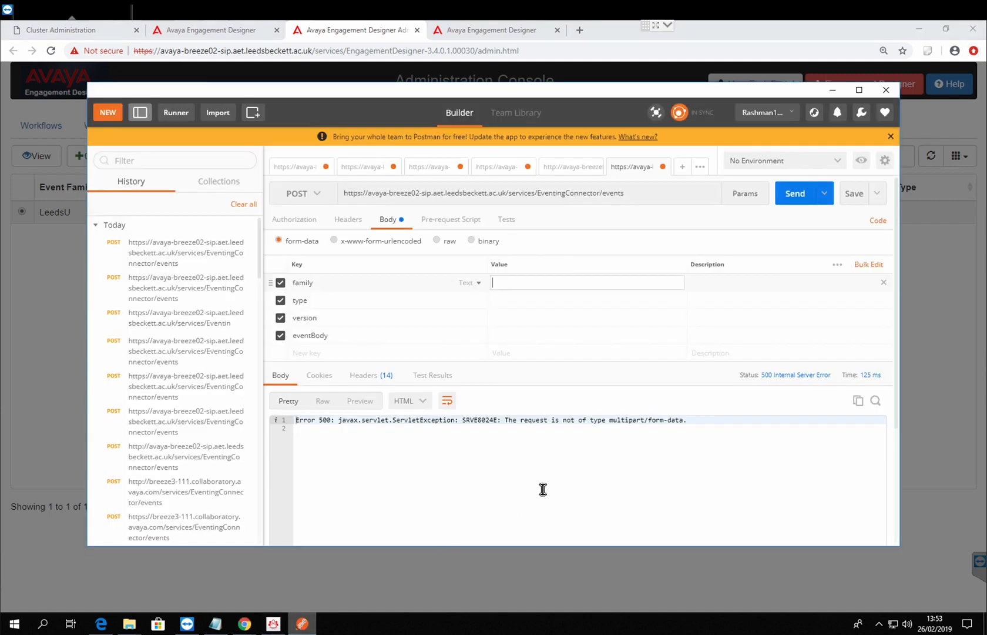
{"action": "key", "text": "ctrl+v"}
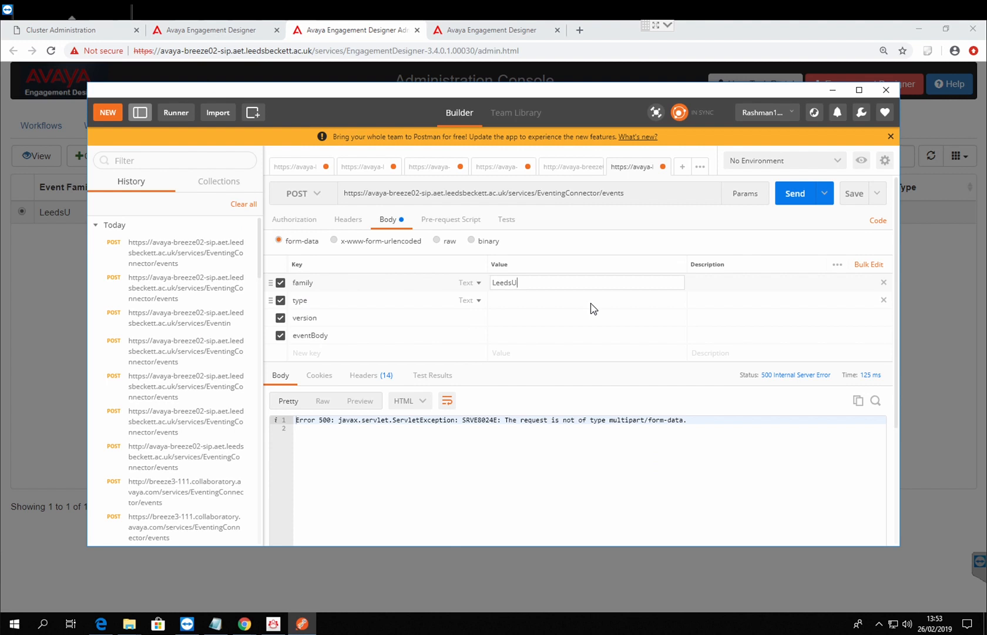
Step: Set the type value to StudentData and, after checking the Event Catalog entry, set the version value to 1
{"action": "left_click", "coordinate": [541, 302]}
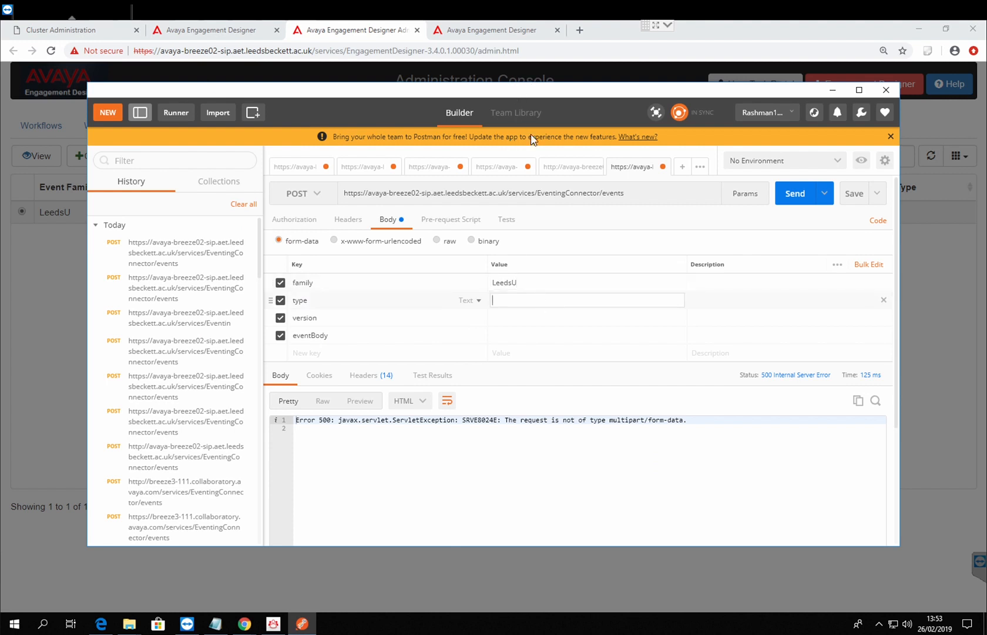
{"action": "mouse_move", "coordinate": [515, 94]}
{"action": "left_mouse_down"}
{"action": "mouse_move", "coordinate": [520, 325]}
{"action": "mouse_move", "coordinate": [518, 103]}
{"action": "left_mouse_up"}
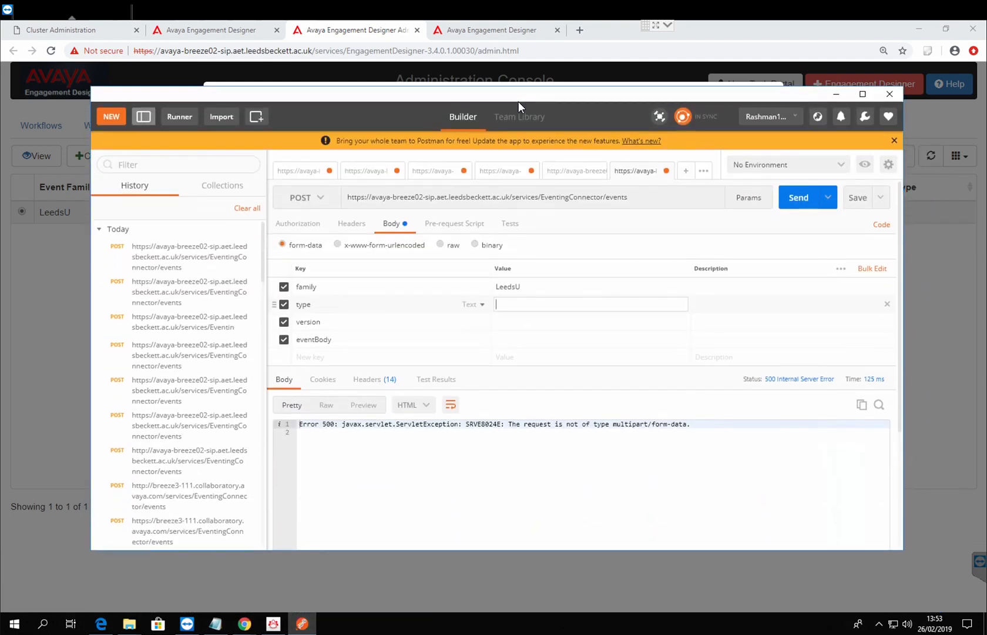
{"action": "type", "text": "StudentData"}
{"action": "left_click", "coordinate": [560, 82]}
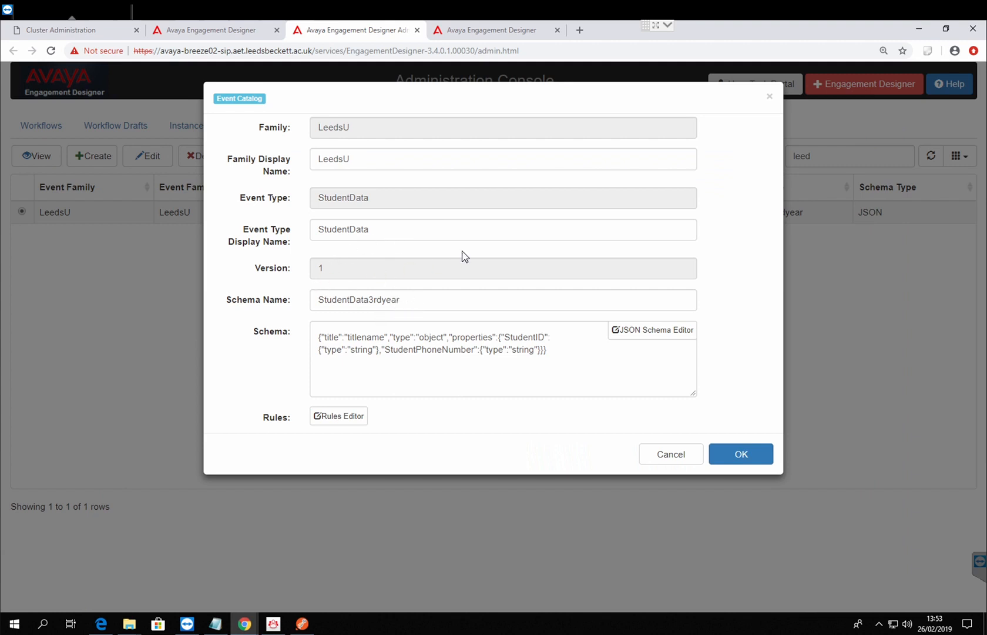
{"action": "left_click", "coordinate": [302, 623]}
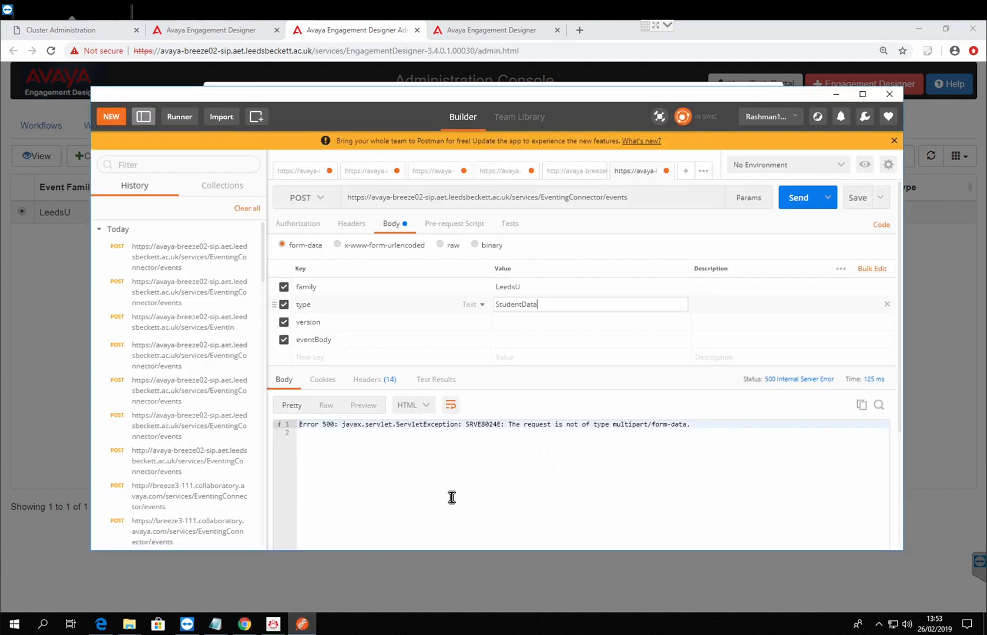
{"action": "left_click", "coordinate": [503, 323]}
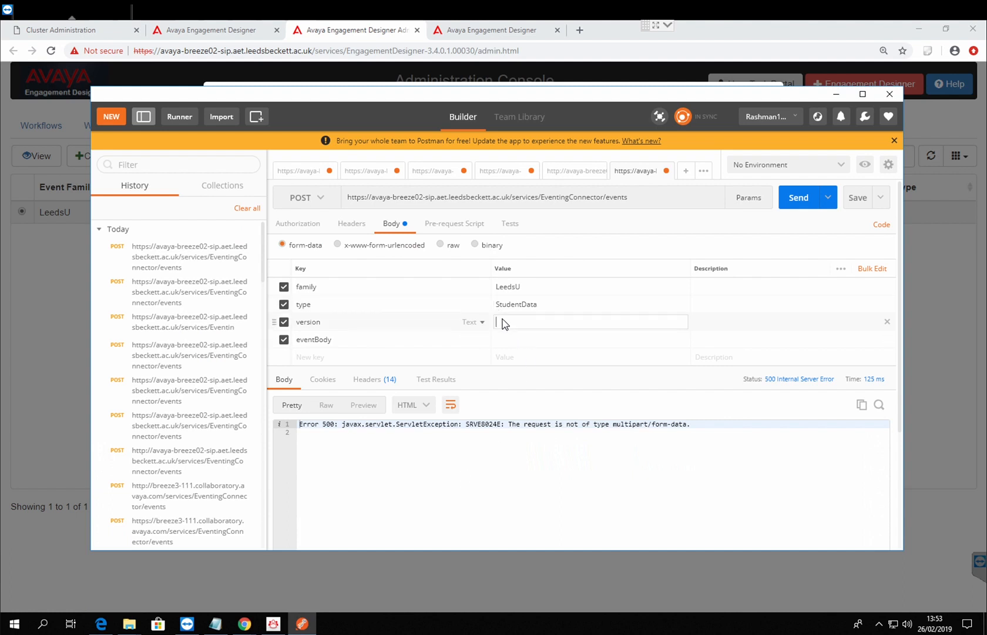
{"action": "type", "text": "1"}
Step: Copy the StudentData event's JSON schema from the Event Catalog and paste it below the URL in Notepad
{"action": "left_click_drag", "start_coordinate": [612, 103], "coordinate": [591, 124]}
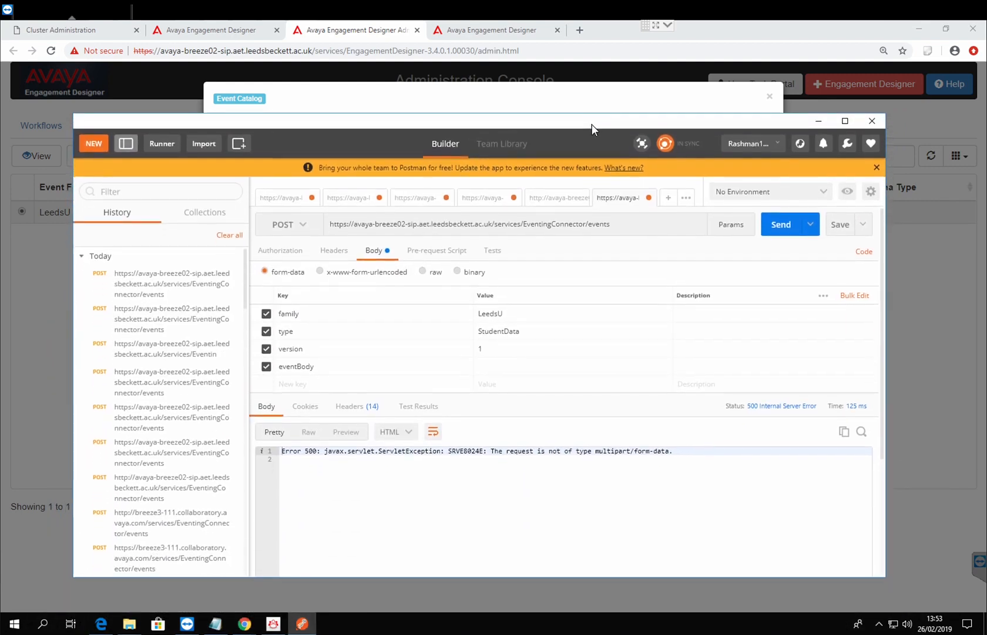
{"action": "left_click", "coordinate": [493, 367]}
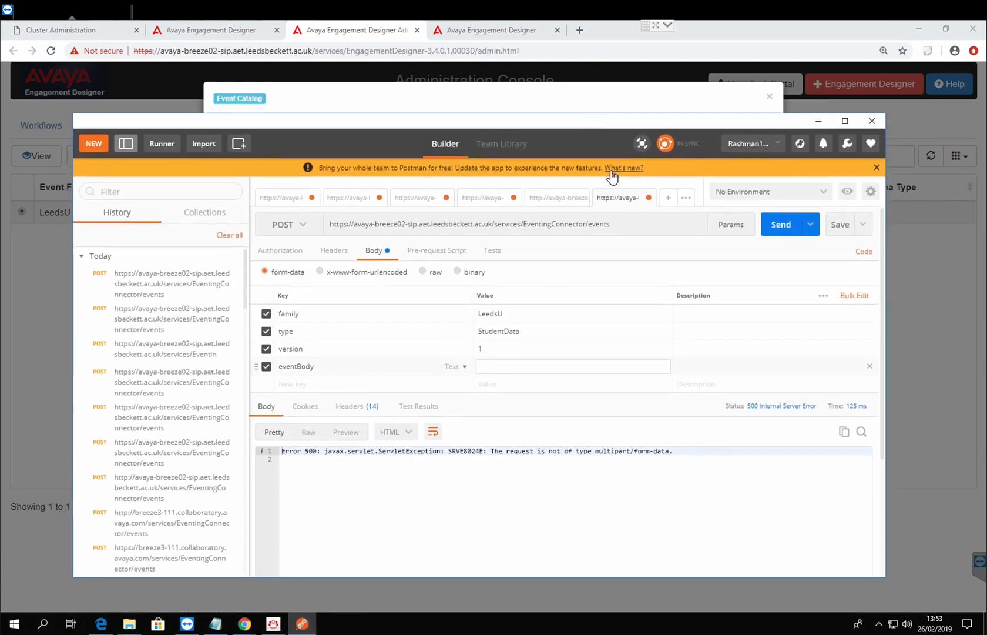
{"action": "left_click", "coordinate": [574, 108]}
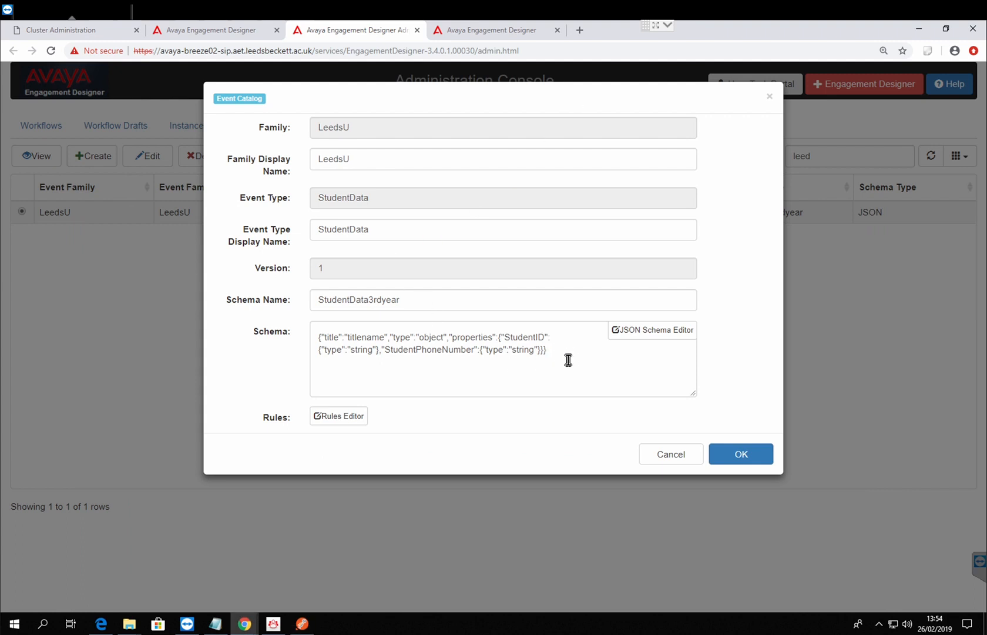
{"action": "left_click_drag", "start_coordinate": [569, 360], "coordinate": [279, 341]}
{"action": "key", "text": "ctrl+c"}
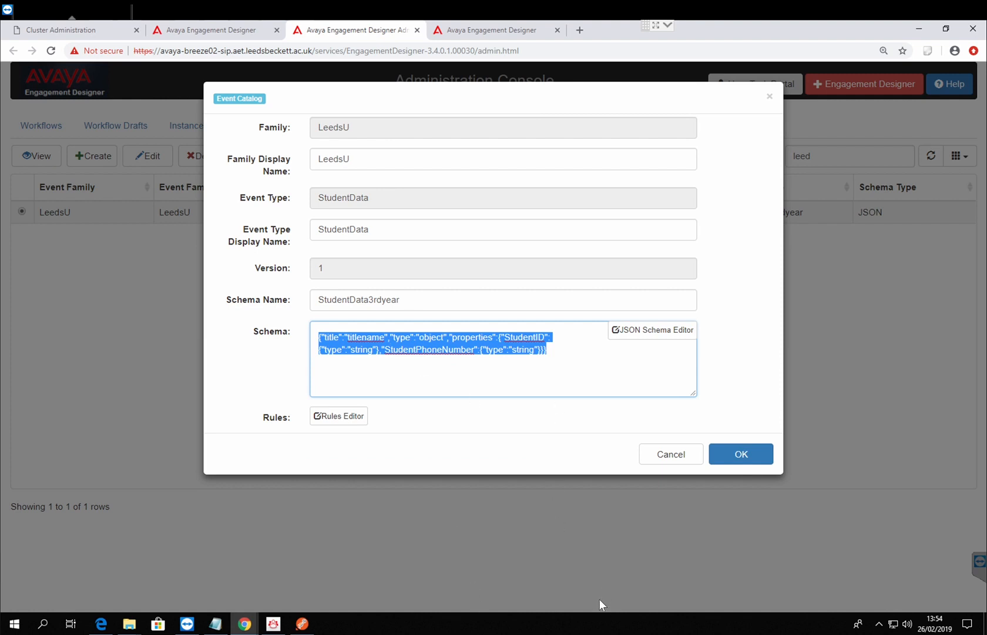
{"action": "left_click", "coordinate": [215, 623]}
{"action": "left_click", "coordinate": [493, 434]}
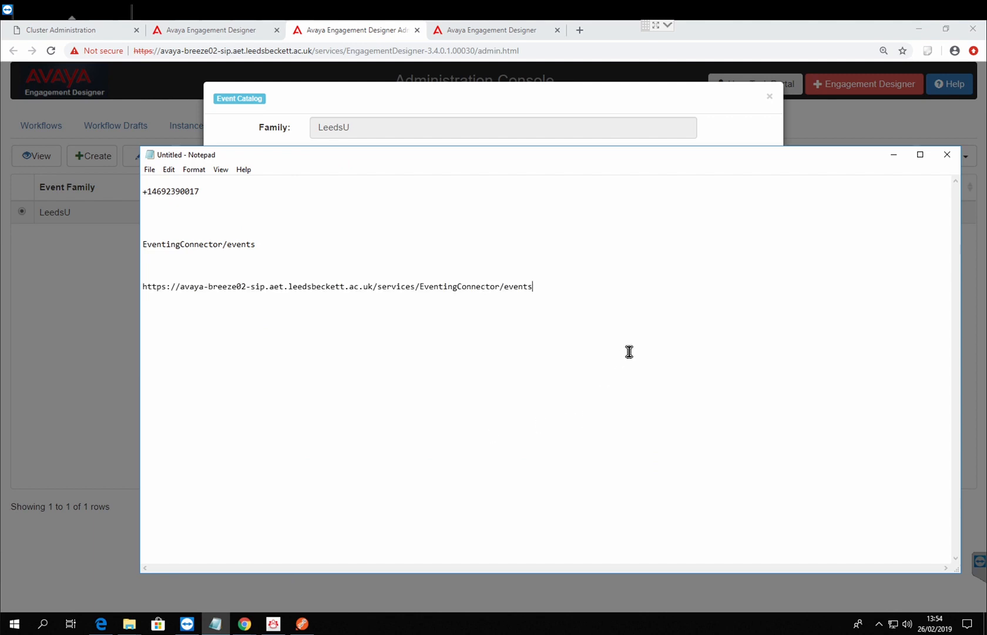
{"action": "key", "text": "ctrl+v"}
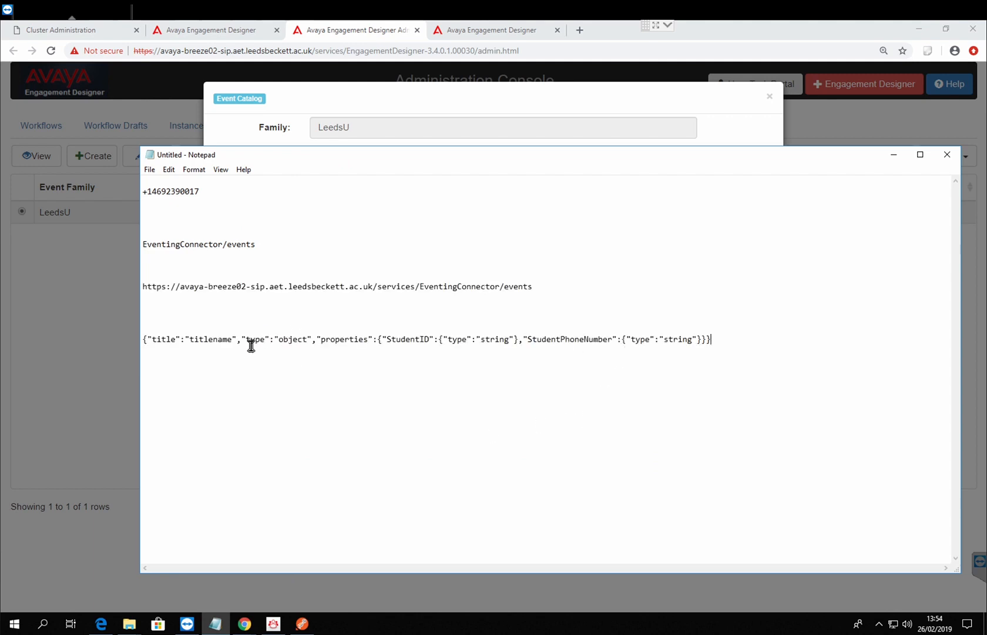
Step: Delete the title, type and properties parts of the pasted schema so that it starts with {"StudentID"
{"action": "left_click", "coordinate": [377, 340]}
{"action": "key", "text": "BackSpace"}
{"action": "key", "text": "BackSpace"}
{"action": "key", "text": "BackSpace"}
{"action": "key", "text": "BackSpace"}
{"action": "key", "text": "BackSpace"}
{"action": "key", "text": "BackSpace"}
{"action": "key", "text": "BackSpace"}
{"action": "key", "text": "BackSpace"}
{"action": "key", "text": "BackSpace"}
{"action": "key", "text": "BackSpace"}
{"action": "key", "text": "BackSpace"}
{"action": "key", "text": "BackSpace"}
{"action": "key", "text": "BackSpace"}
{"action": "key", "text": "BackSpace"}
{"action": "key", "text": "BackSpace"}
{"action": "key", "text": "BackSpace"}
{"action": "key", "text": "BackSpace"}
{"action": "key", "text": "BackSpace"}
{"action": "key", "text": "BackSpace"}
{"action": "key", "text": "BackSpace"}
{"action": "key", "text": "BackSpace"}
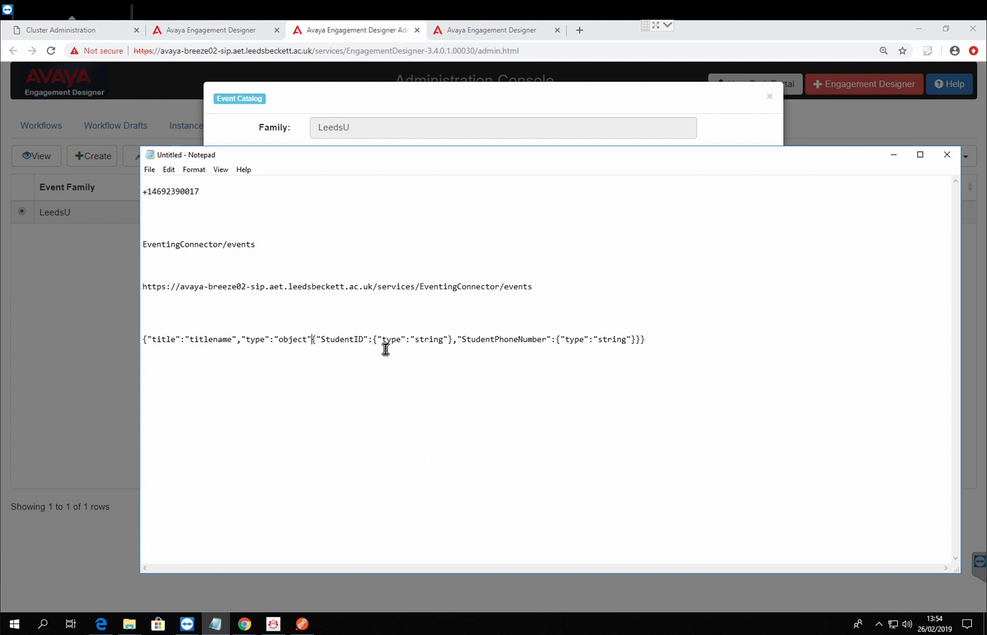
{"action": "key", "text": "BackSpace"}
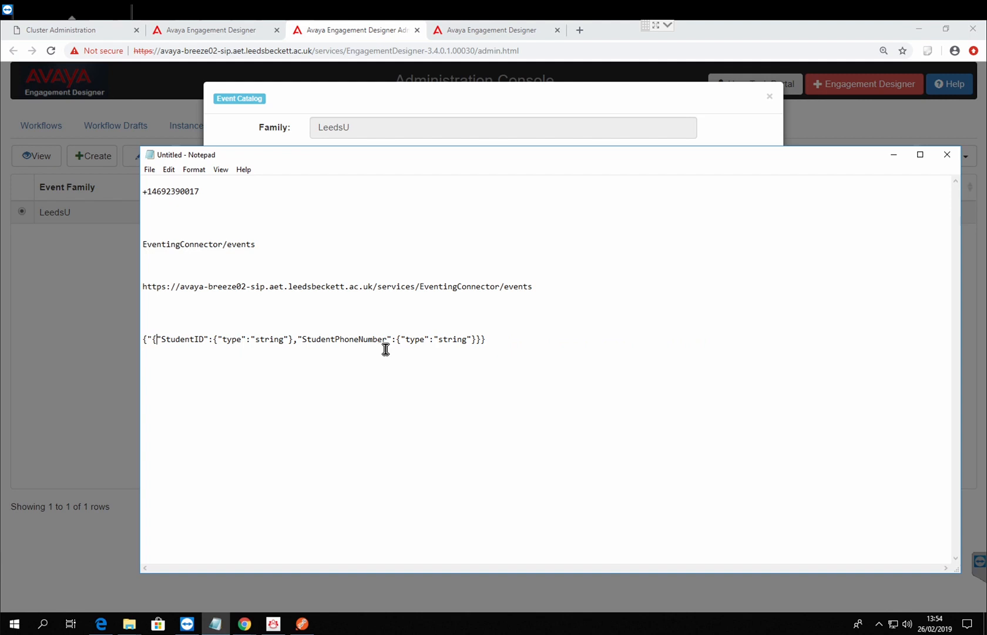
{"action": "key", "text": "BackSpace"}
{"action": "key", "text": "Delete"}
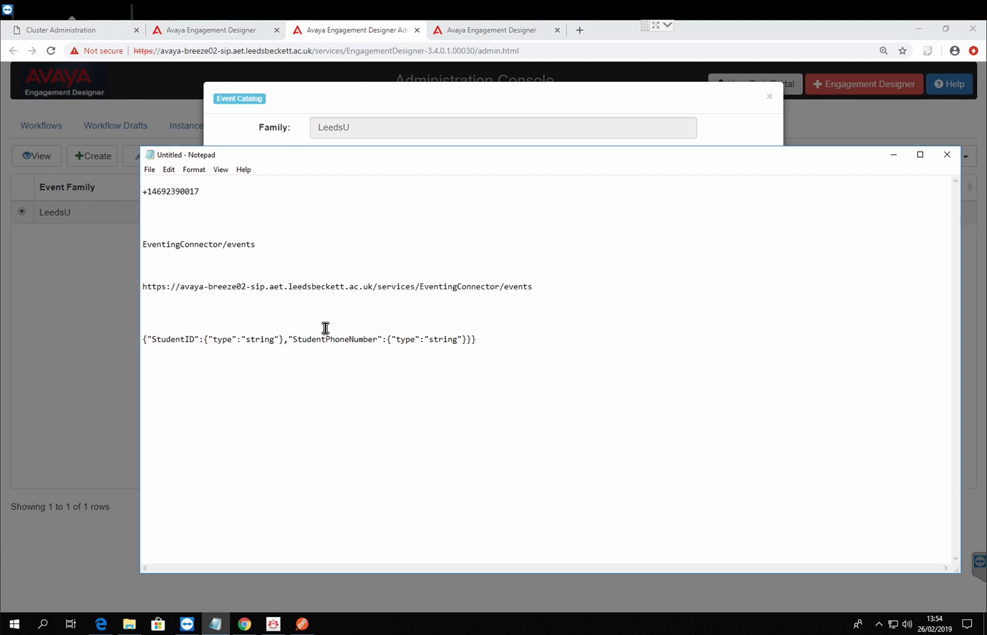
Step: Replace the StudentID type definition in the JSON with a sample student ID in quotation marks
{"action": "key", "text": "BackSpace"}
{"action": "key", "text": "BackSpace"}
{"action": "key", "text": "BackSpace"}
{"action": "key", "text": "BackSpace"}
{"action": "key", "text": "BackSpace"}
{"action": "key", "text": "BackSpace"}
{"action": "key", "text": "BackSpace"}
{"action": "key", "text": "BackSpace"}
{"action": "key", "text": "BackSpace"}
{"action": "key", "text": "BackSpace"}
{"action": "key", "text": "BackSpace"}
{"action": "key", "text": "BackSpace"}
{"action": "key", "text": "BackSpace"}
{"action": "key", "text": "BackSpace"}
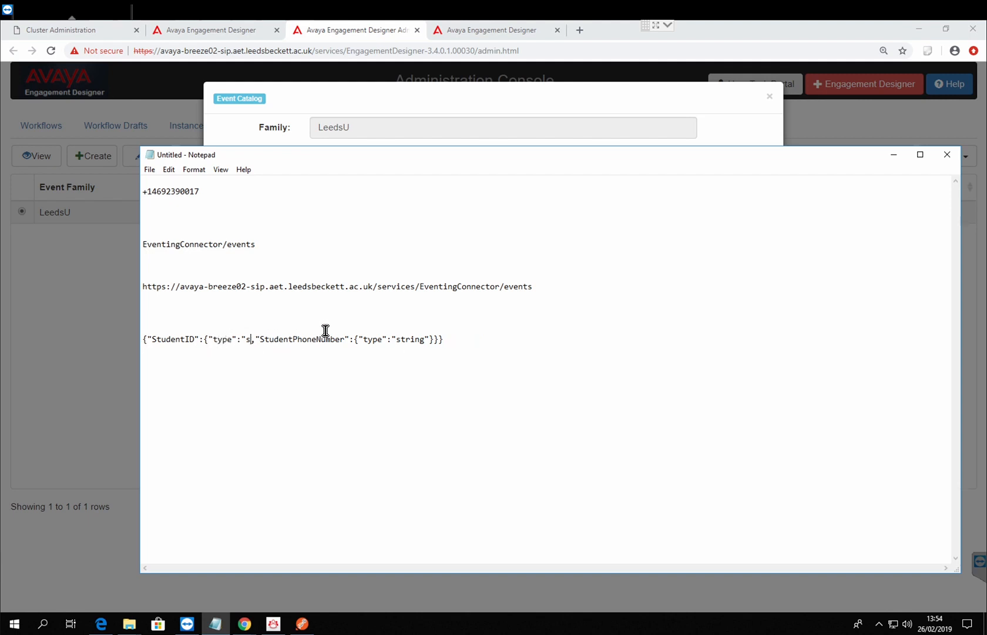
{"action": "key", "text": "BackSpace"}
{"action": "key", "text": "BackSpace"}
{"action": "key", "text": "BackSpace"}
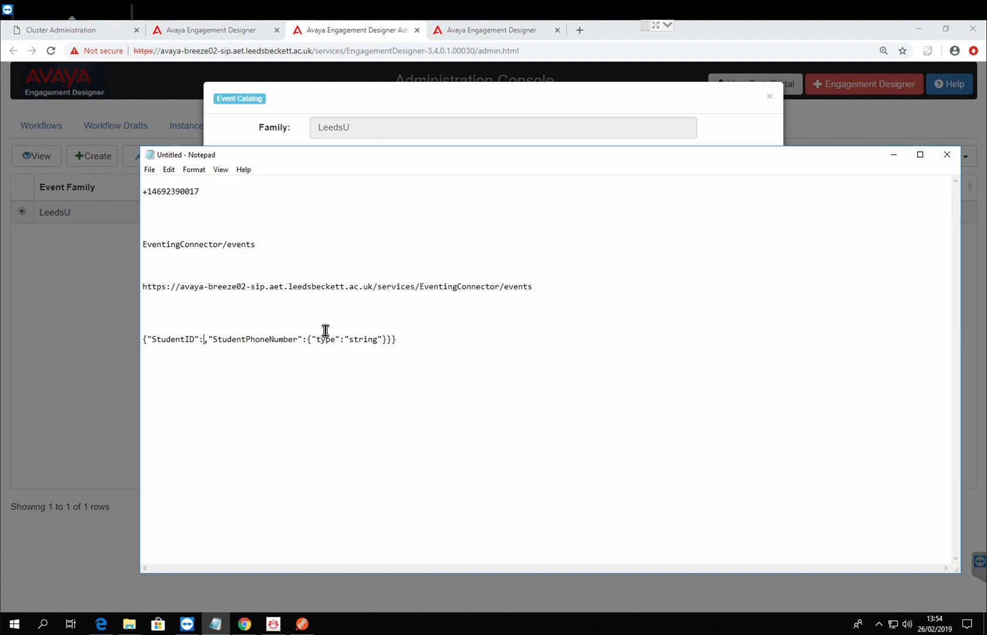
{"action": "type", "text": "\"\""}
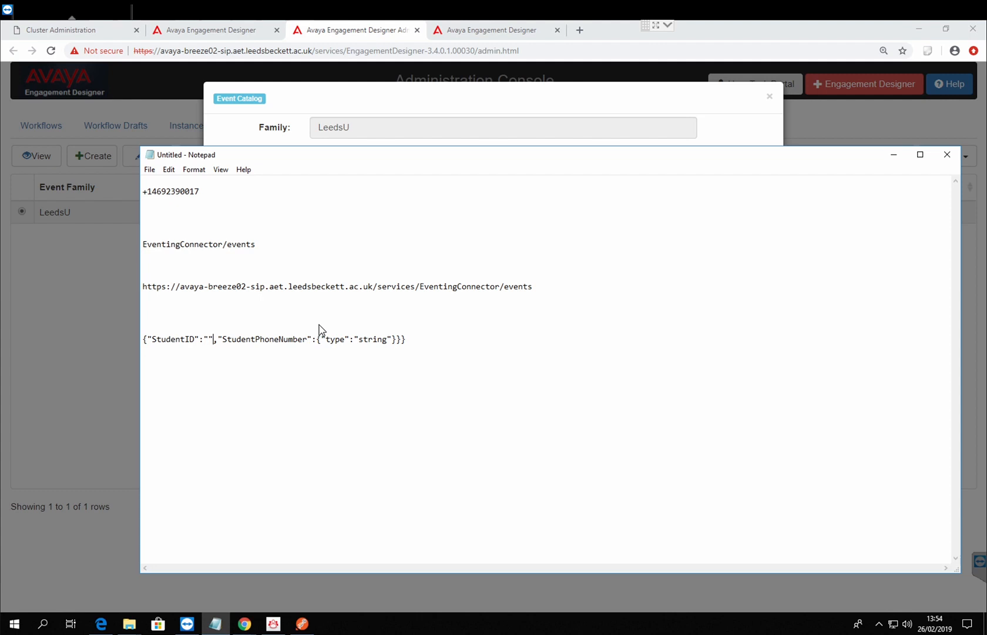
{"action": "key", "text": "Left"}
{"action": "type", "text": "rasheed"}
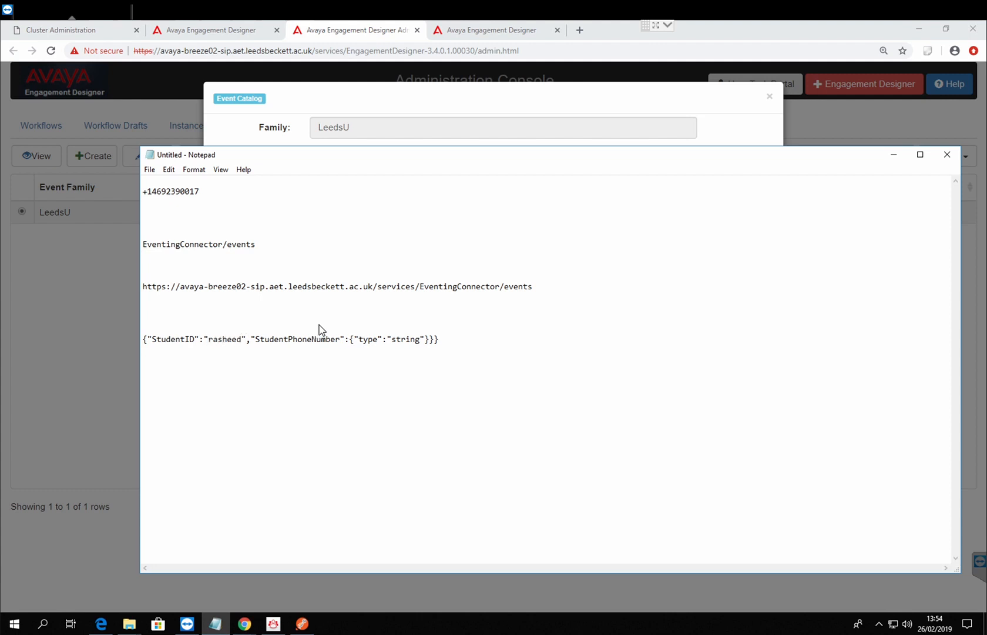
{"action": "type", "text": "1234"}
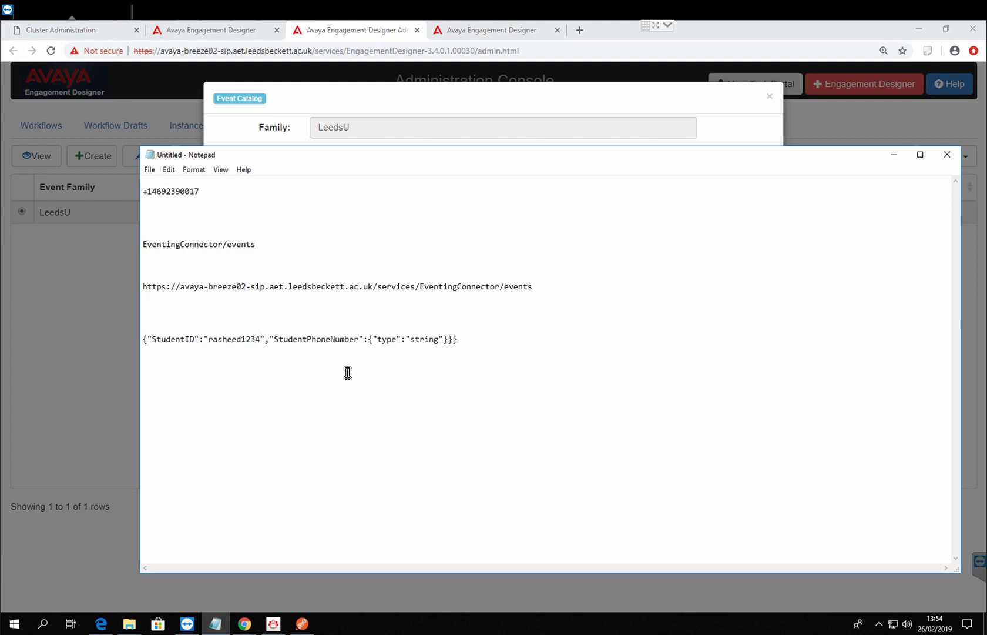
Step: Replace the StudentPhoneNumber type definition with a quoted phone number and end the JSON with a single closing brace
{"action": "left_click", "coordinate": [456, 341]}
{"action": "key", "text": "BackSpace"}
{"action": "key", "text": "BackSpace"}
{"action": "key", "text": "BackSpace"}
{"action": "key", "text": "BackSpace"}
{"action": "key", "text": "BackSpace"}
{"action": "key", "text": "BackSpace"}
{"action": "key", "text": "BackSpace"}
{"action": "key", "text": "BackSpace"}
{"action": "key", "text": "BackSpace"}
{"action": "key", "text": "BackSpace"}
{"action": "key", "text": "BackSpace"}
{"action": "key", "text": "BackSpace"}
{"action": "key", "text": "BackSpace"}
{"action": "key", "text": "BackSpace"}
{"action": "key", "text": "BackSpace"}
{"action": "key", "text": "BackSpace"}
{"action": "key", "text": "BackSpace"}
{"action": "left_click", "coordinate": [468, 346]}
Step: Copy the finished JSON from Notepad, paste it as the eventBody value in Postman and reopen that value
{"action": "left_click_drag", "start_coordinate": [463, 344], "coordinate": [129, 335]}
{"action": "key", "text": "ctrl+c"}
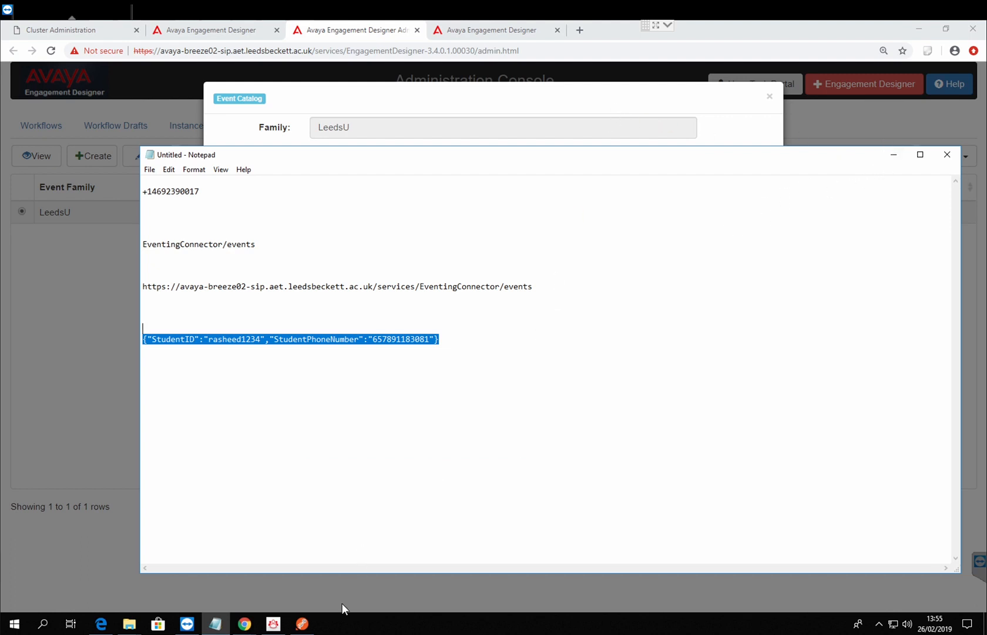
{"action": "left_click", "coordinate": [301, 624]}
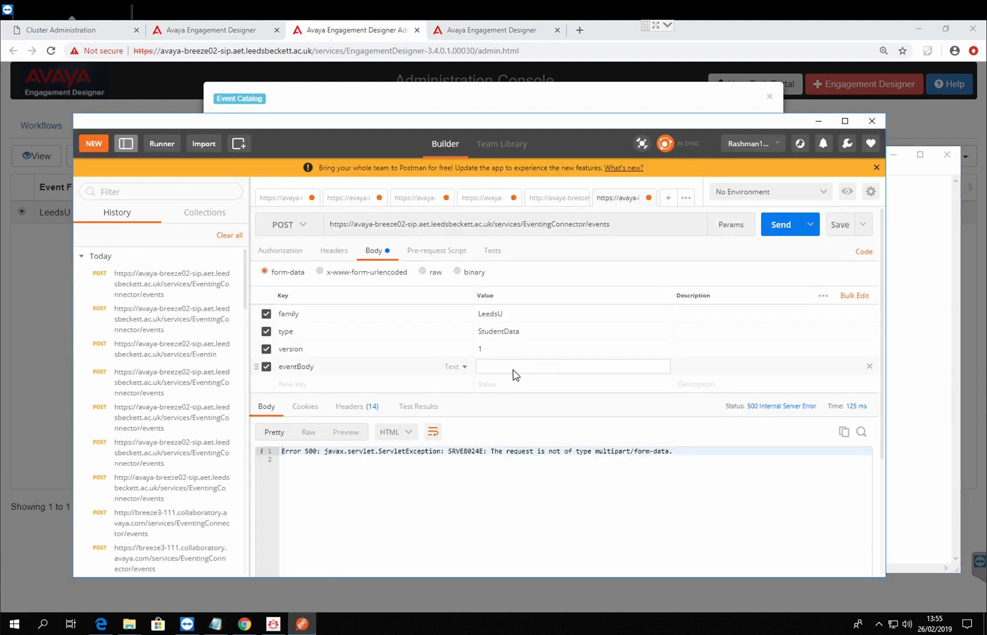
{"action": "key", "text": "ctrl+v"}
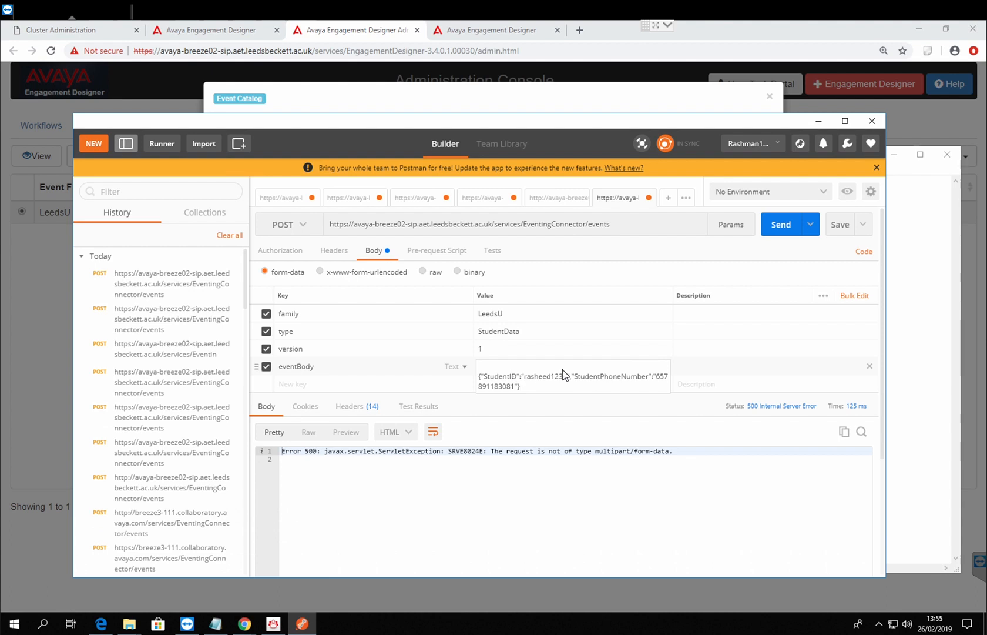
{"action": "left_click", "coordinate": [649, 413]}
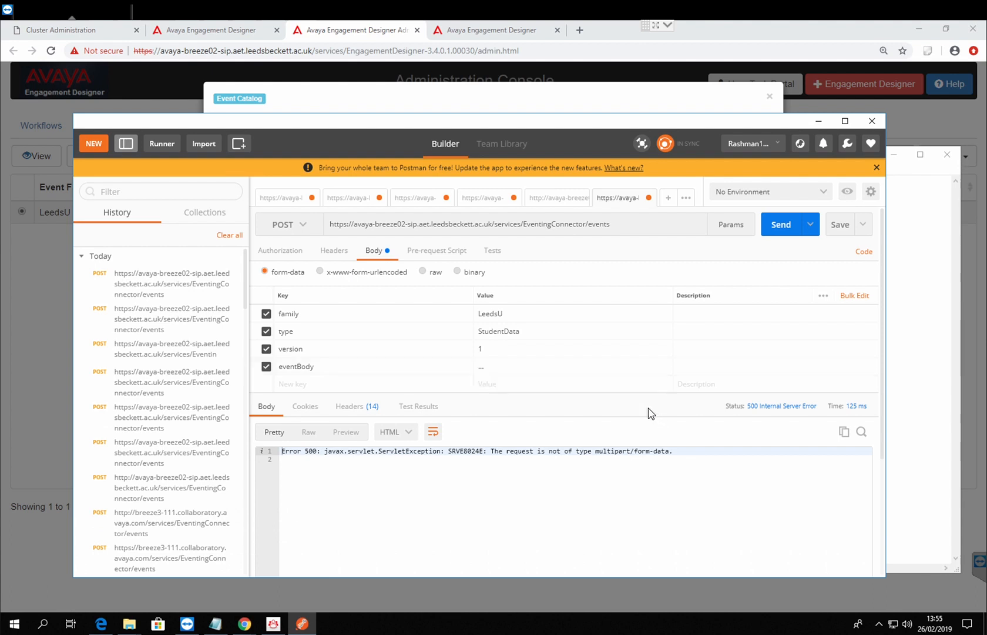
{"action": "left_click", "coordinate": [575, 366]}
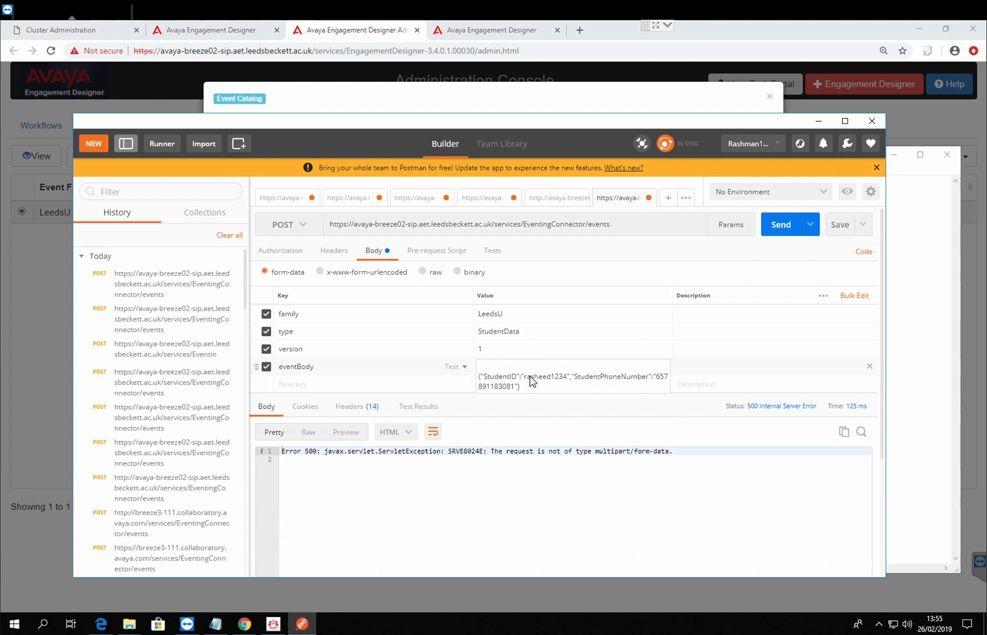
Step: Remove the empty first line from the eventBody value, send the POST request and decline the incoming call
{"action": "key", "text": "Delete"}
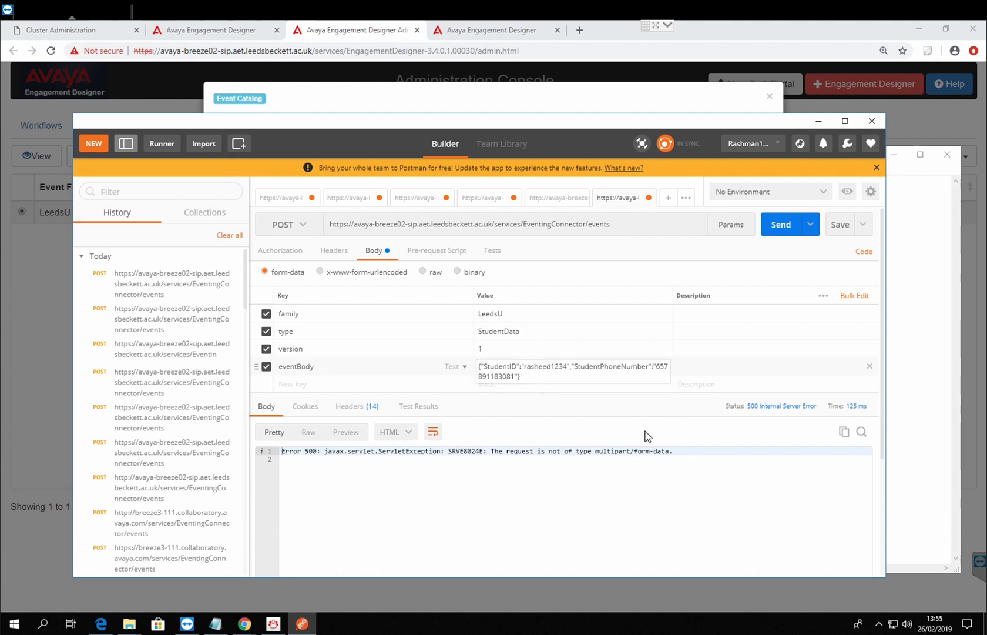
{"action": "left_click", "coordinate": [664, 414]}
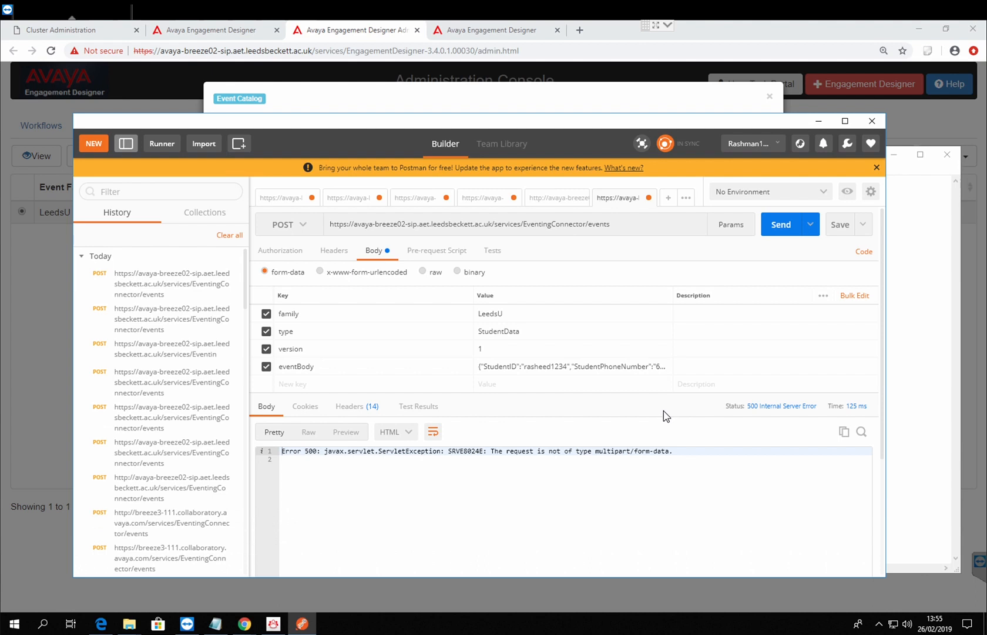
{"action": "left_click", "coordinate": [781, 224]}
{"action": "left_click", "coordinate": [783, 230]}
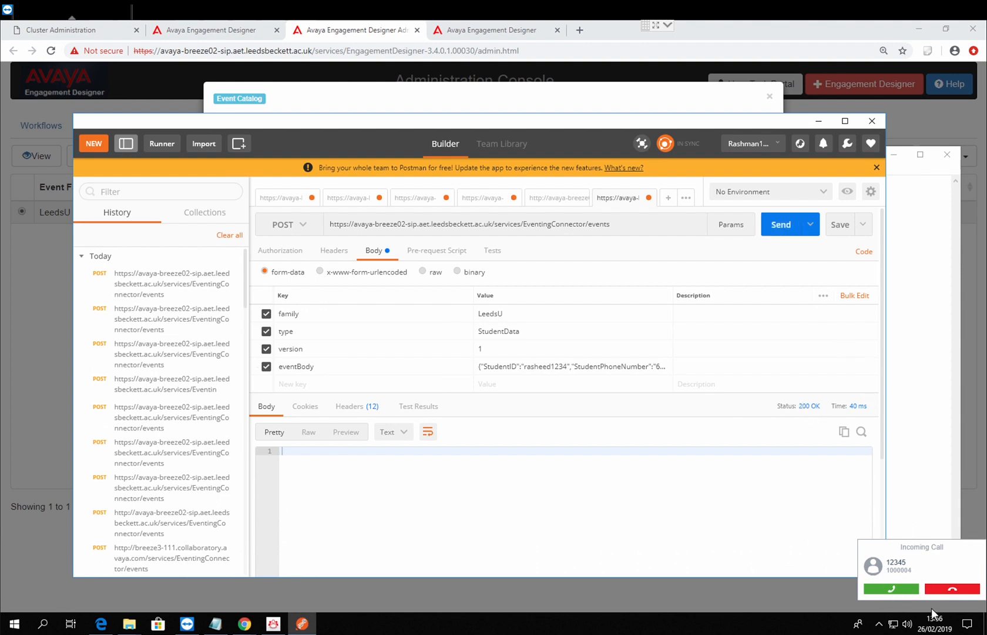
{"action": "left_click", "coordinate": [970, 590]}
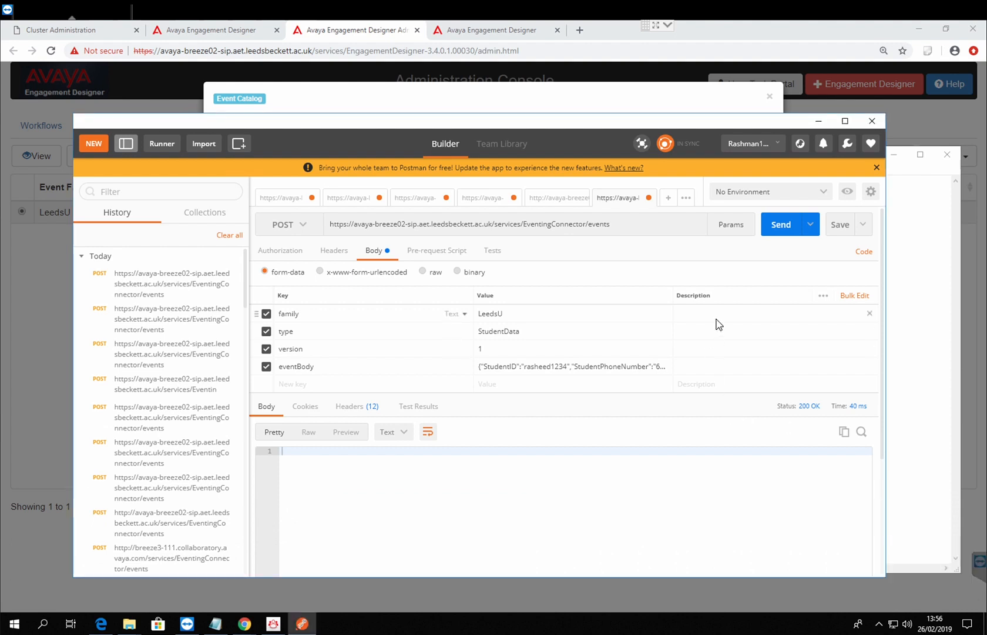
Step: Send the POST request again, check the Make Call workflow in Engagement Designer and decline the new incoming call
{"action": "left_click", "coordinate": [773, 227]}
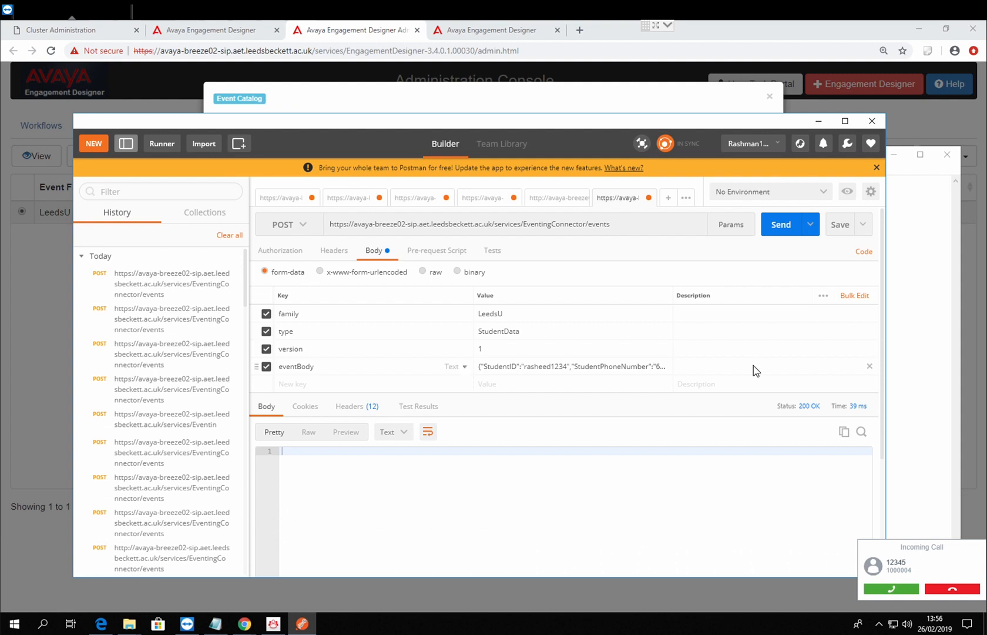
{"action": "left_click", "coordinate": [230, 37]}
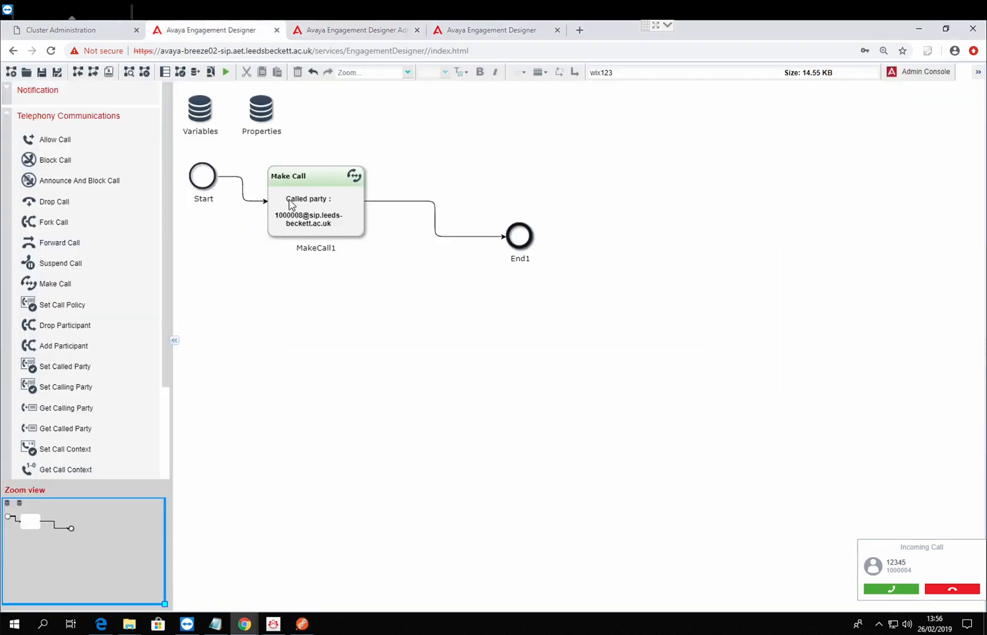
{"action": "left_click", "coordinate": [949, 586]}
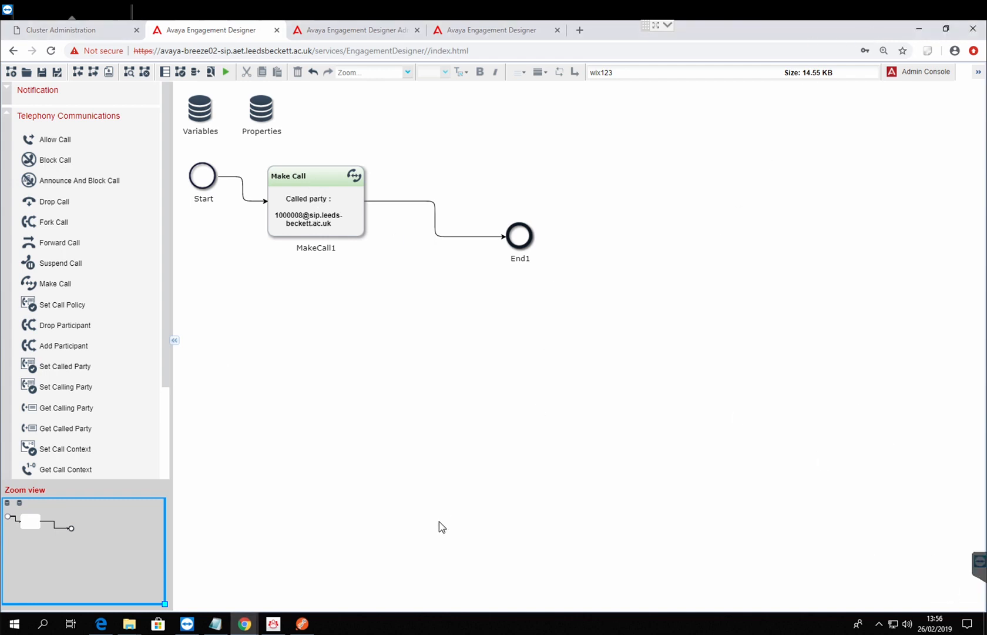
Step: Switch back to Postman and generate the request's code snippet as Python http.client (Python 3)
{"action": "left_click", "coordinate": [302, 625]}
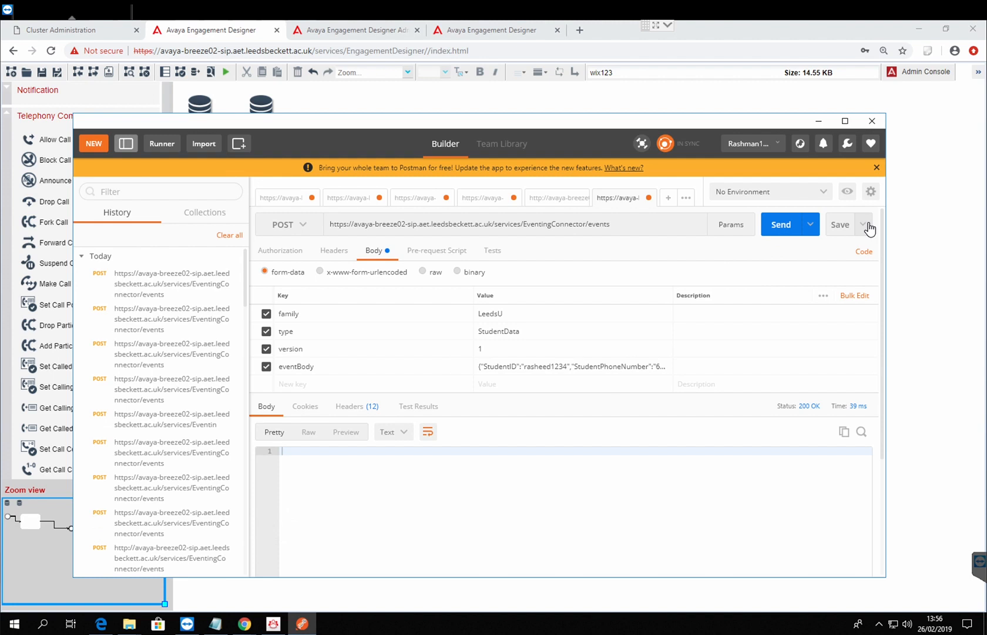
{"action": "left_click", "coordinate": [864, 250]}
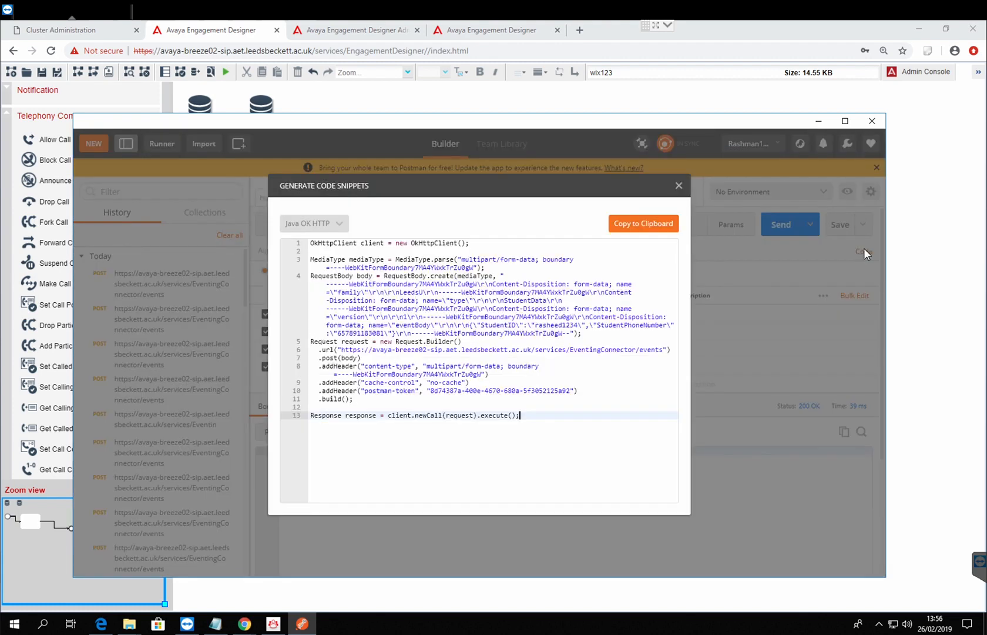
{"action": "left_click", "coordinate": [346, 225]}
{"action": "left_click", "coordinate": [345, 225]}
{"action": "left_click", "coordinate": [346, 226]}
{"action": "mouse_move", "coordinate": [345, 437]}
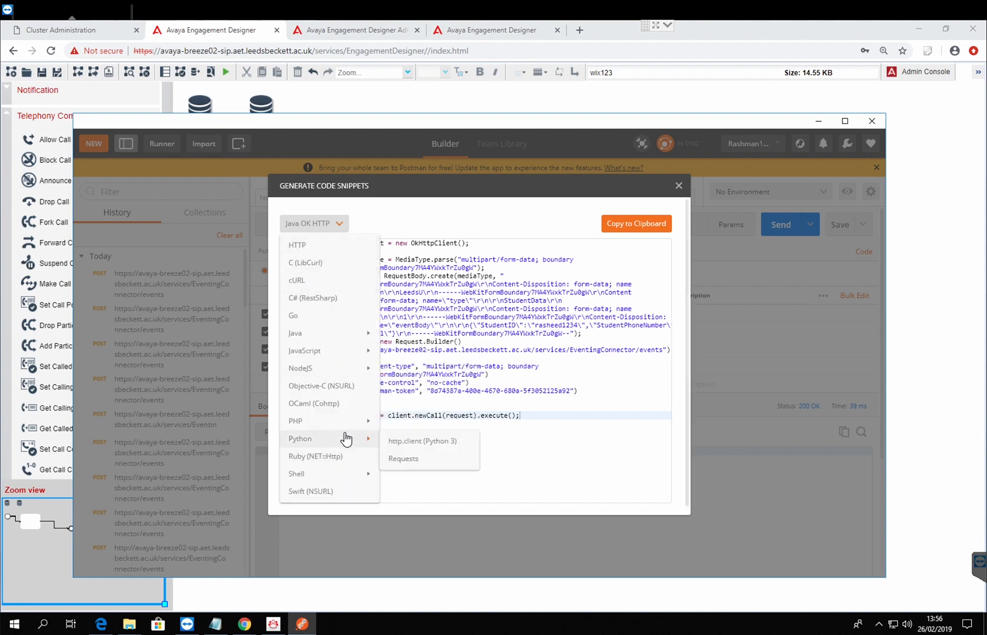
{"action": "left_click", "coordinate": [423, 441]}
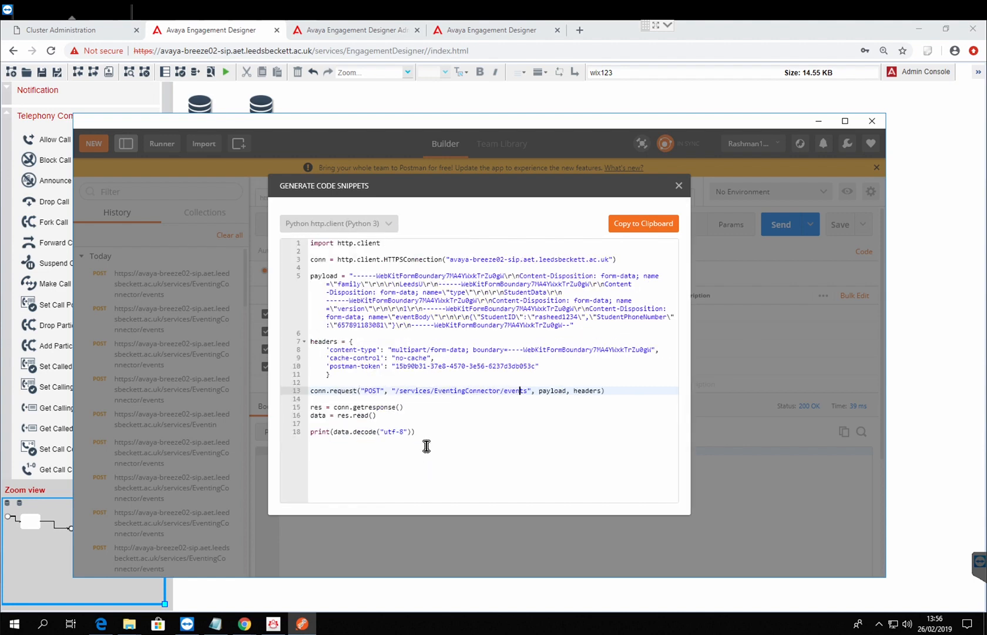
Step: Show the request's generated code snippet as PHP HttpRequest
{"action": "left_click", "coordinate": [388, 224]}
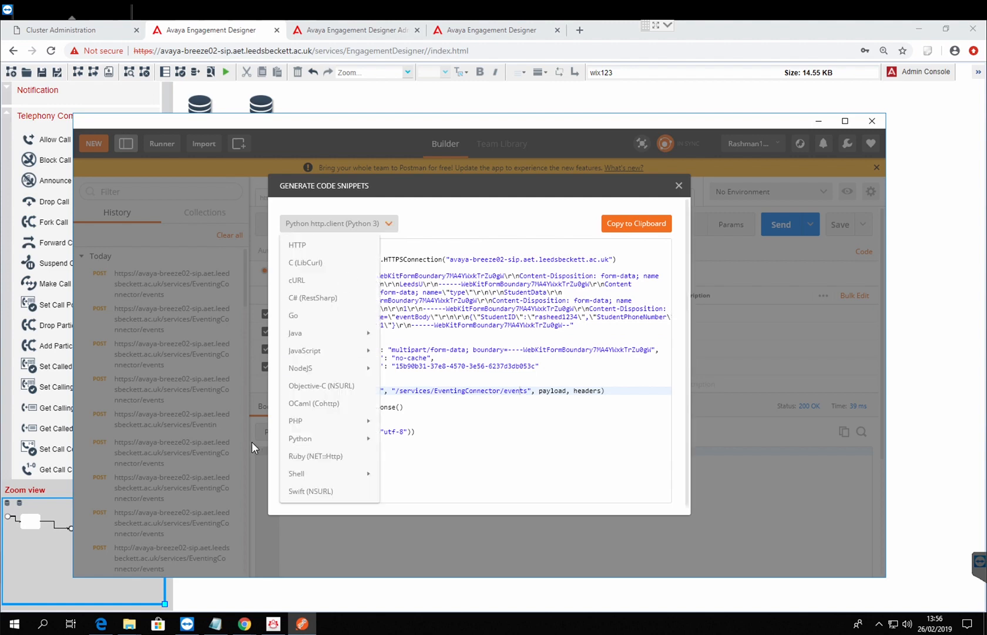
{"action": "mouse_move", "coordinate": [376, 420]}
{"action": "left_click", "coordinate": [413, 424]}
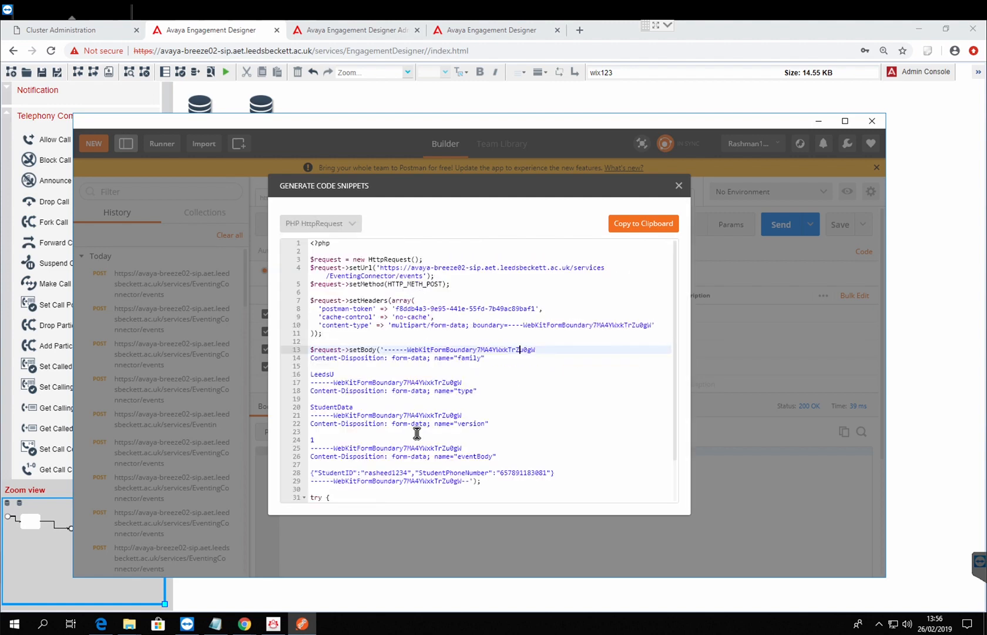
Step: Show the snippet as Java OK HTTP and examine its RequestBody section with the form-data values
{"action": "left_click", "coordinate": [353, 224]}
{"action": "mouse_move", "coordinate": [327, 369]}
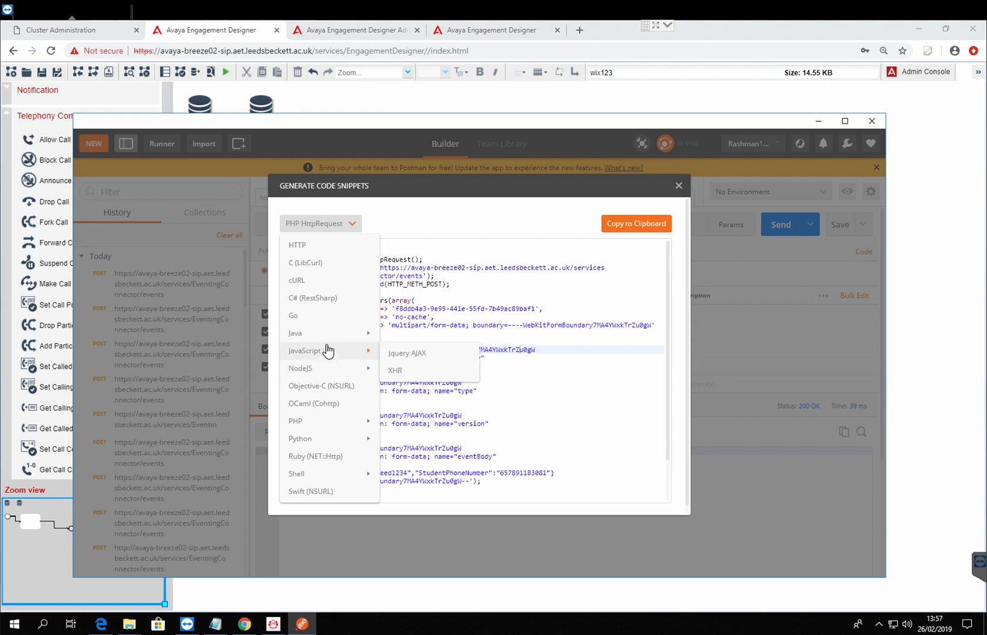
{"action": "mouse_move", "coordinate": [332, 339]}
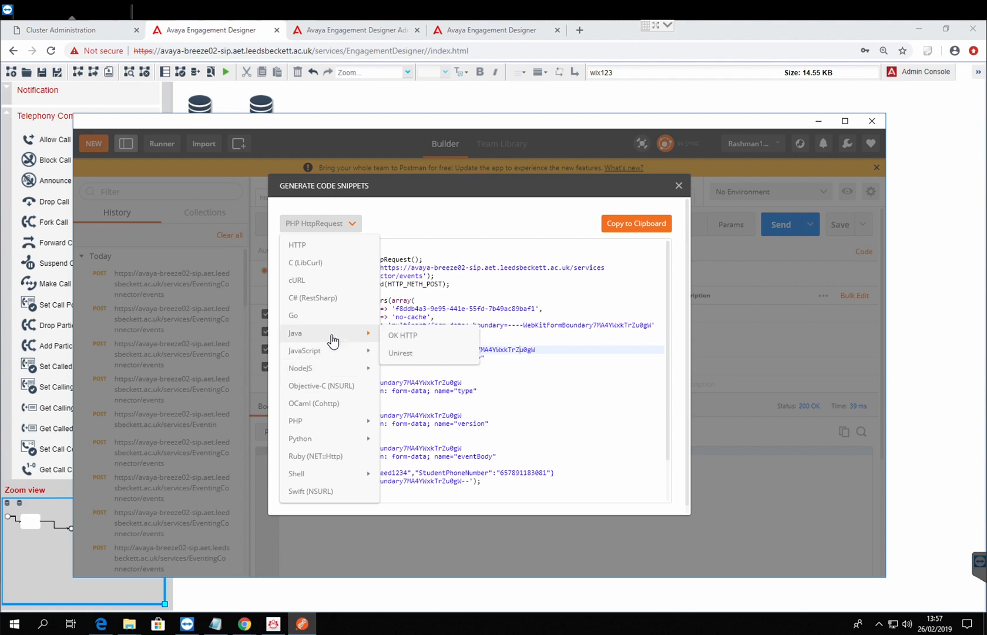
{"action": "left_click", "coordinate": [407, 336]}
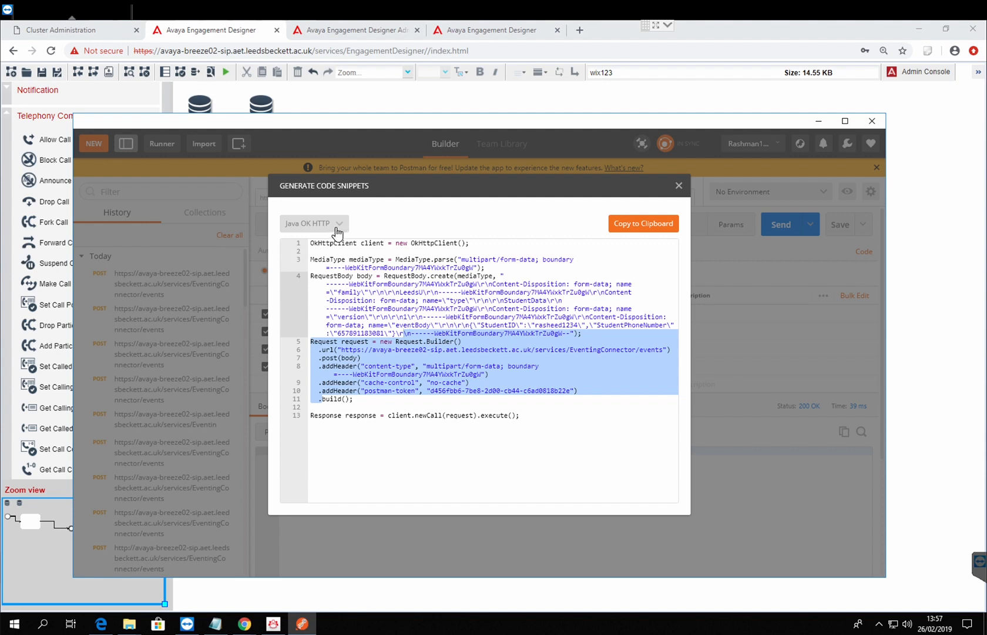
{"action": "left_click", "coordinate": [551, 445]}
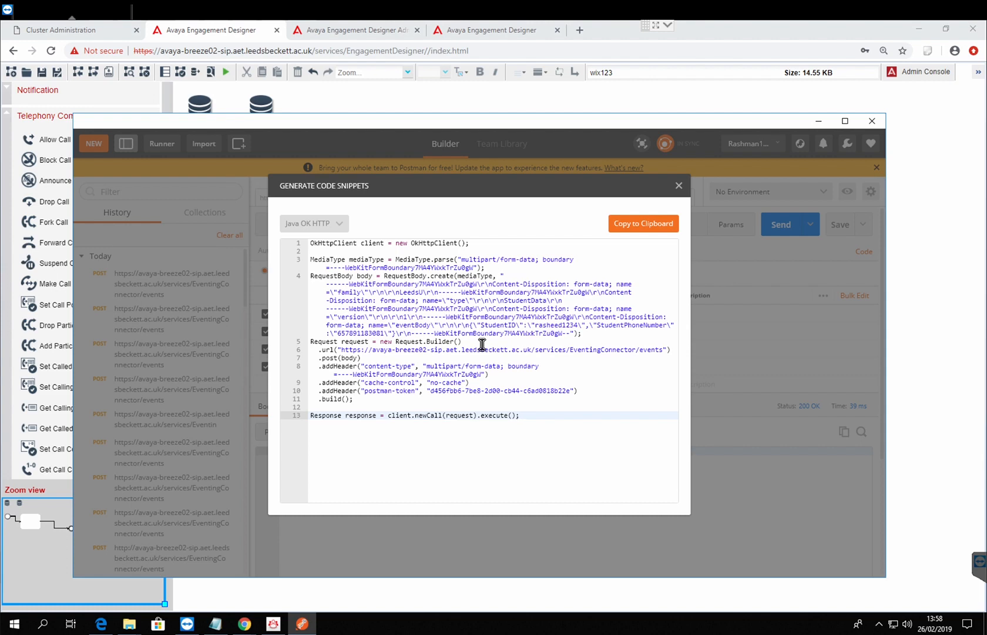
{"action": "left_click", "coordinate": [388, 292]}
{"action": "left_click_drag", "start_coordinate": [435, 303], "coordinate": [447, 318]}
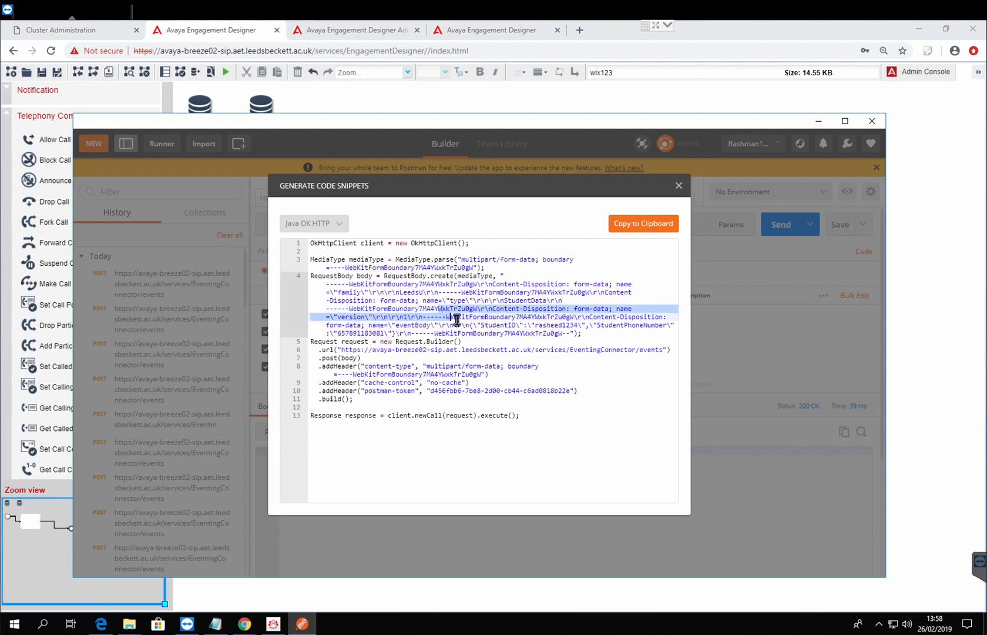
Step: Show the request's code snippet as cURL and check the other available languages without changing the selection
{"action": "left_click", "coordinate": [340, 229]}
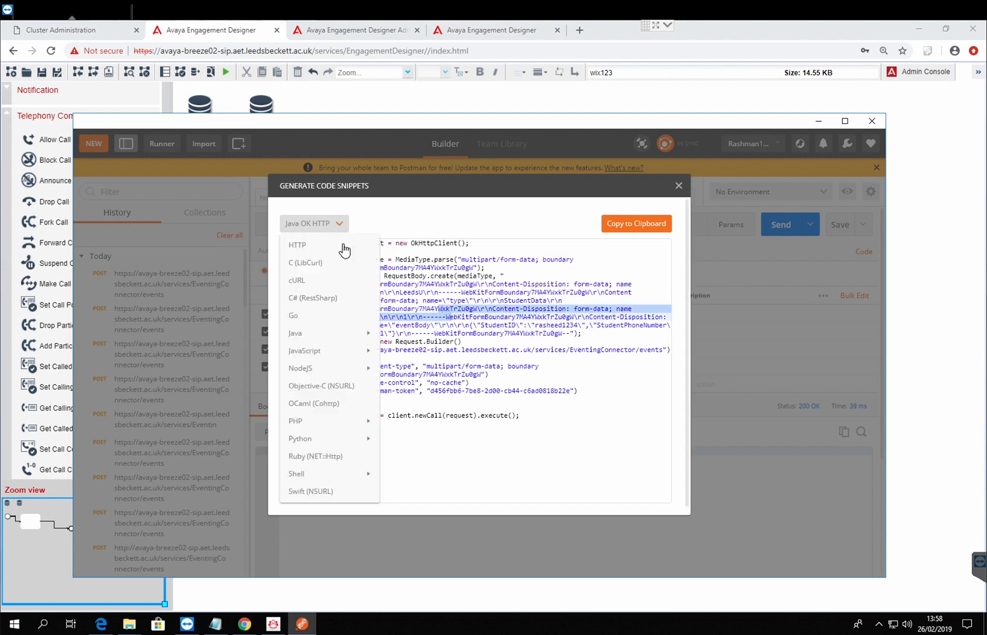
{"action": "left_click", "coordinate": [315, 281]}
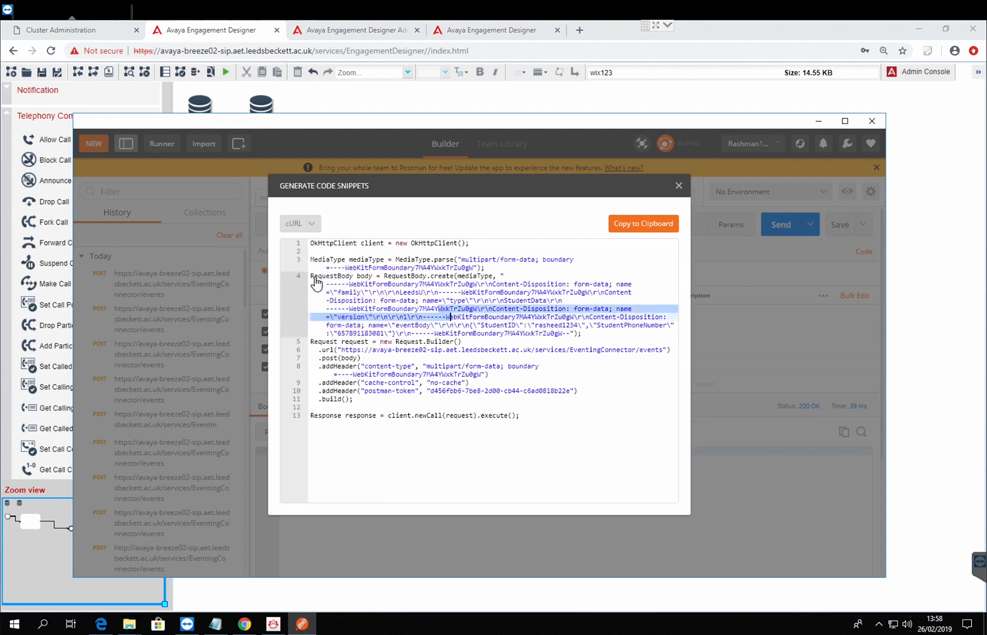
{"action": "left_click", "coordinate": [315, 227]}
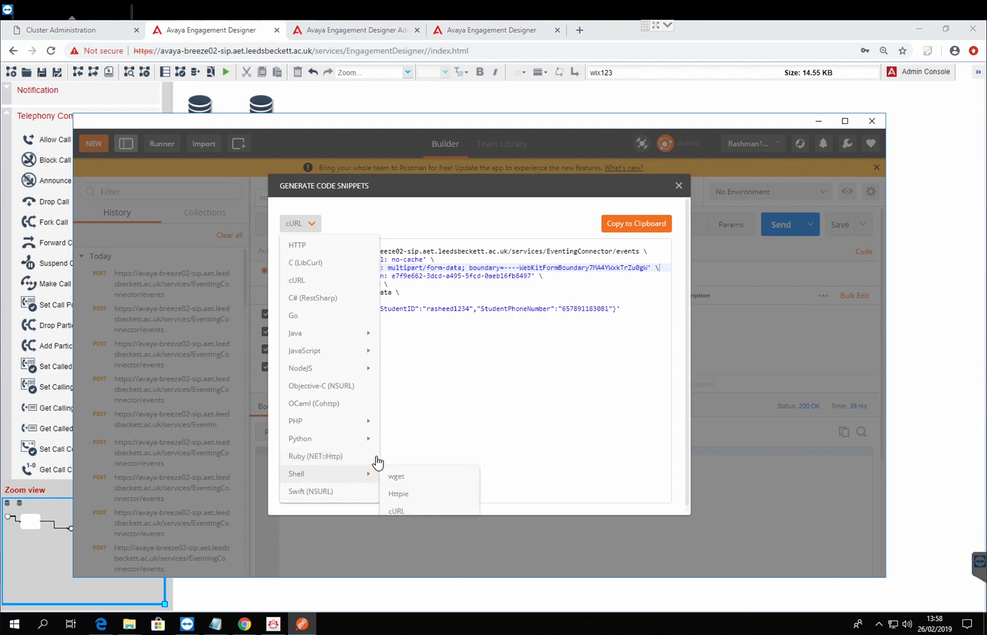
{"action": "left_click", "coordinate": [605, 352]}
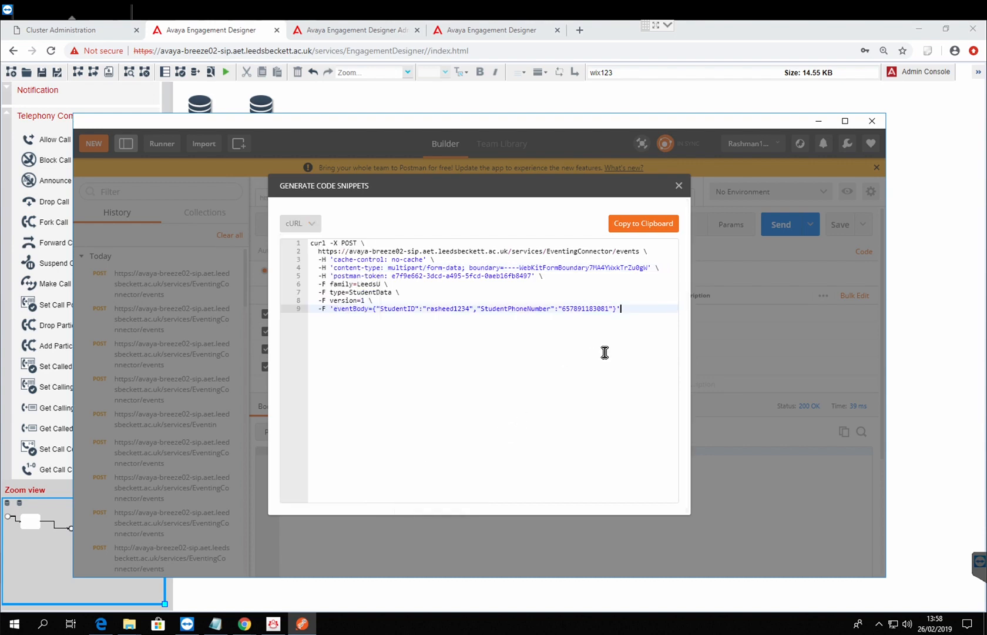